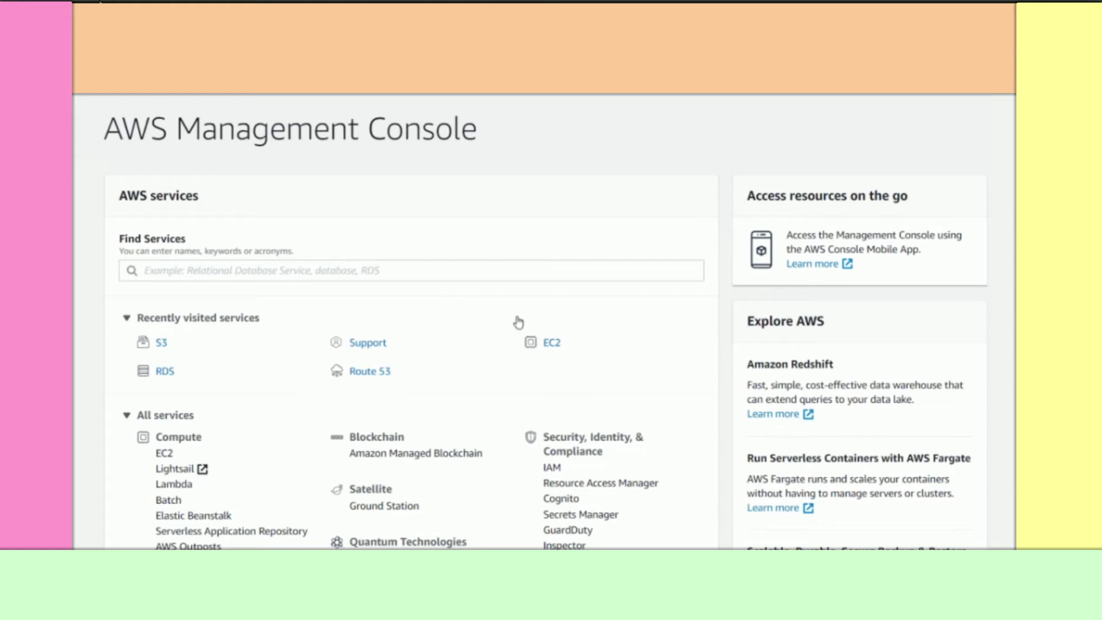
Open the Amazon Lex service, switch to the US East (N. Virginia) region, and check the list of supported regions.
{"action": "left_click", "coordinate": [358, 270]}
{"action": "type", "text": "lex"}
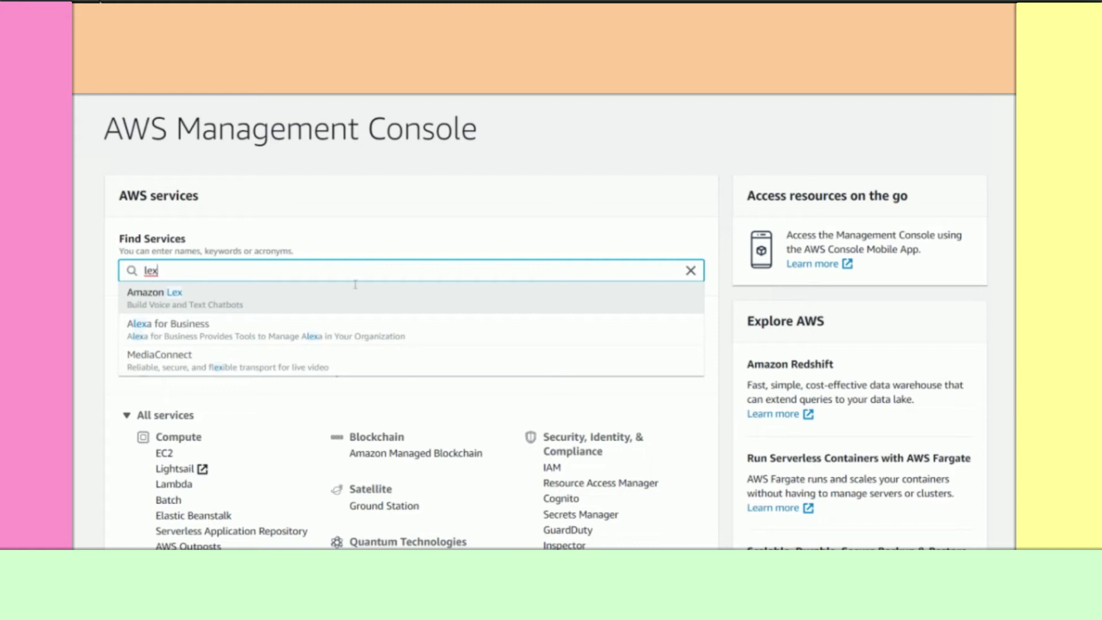
{"action": "left_click", "coordinate": [348, 300]}
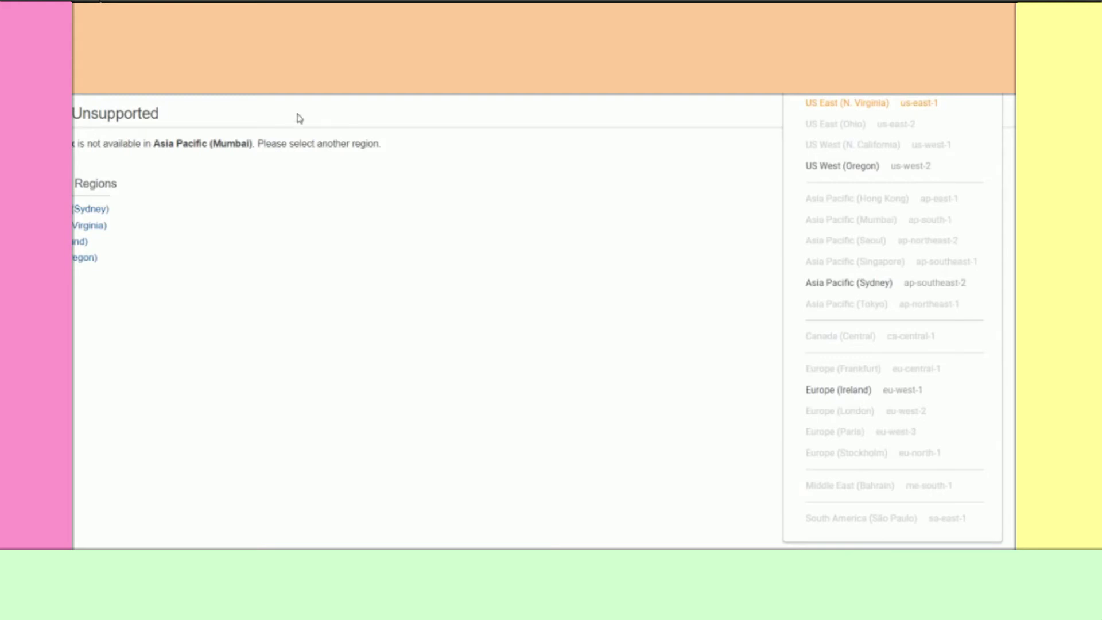
{"action": "left_click", "coordinate": [343, 93]}
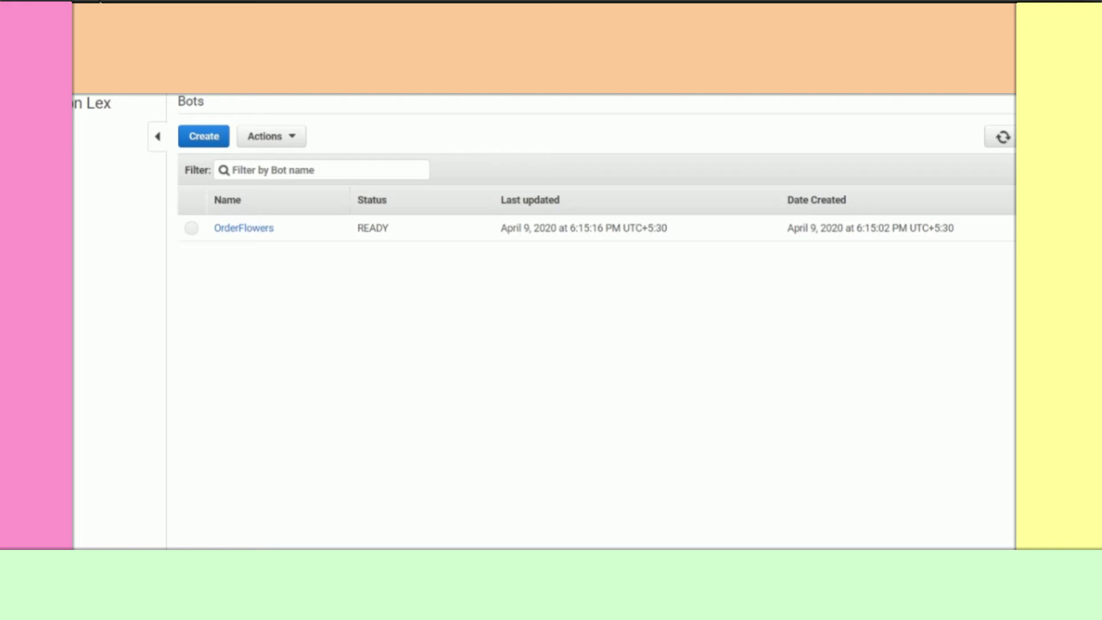
{"action": "left_click", "coordinate": [941, 96]}
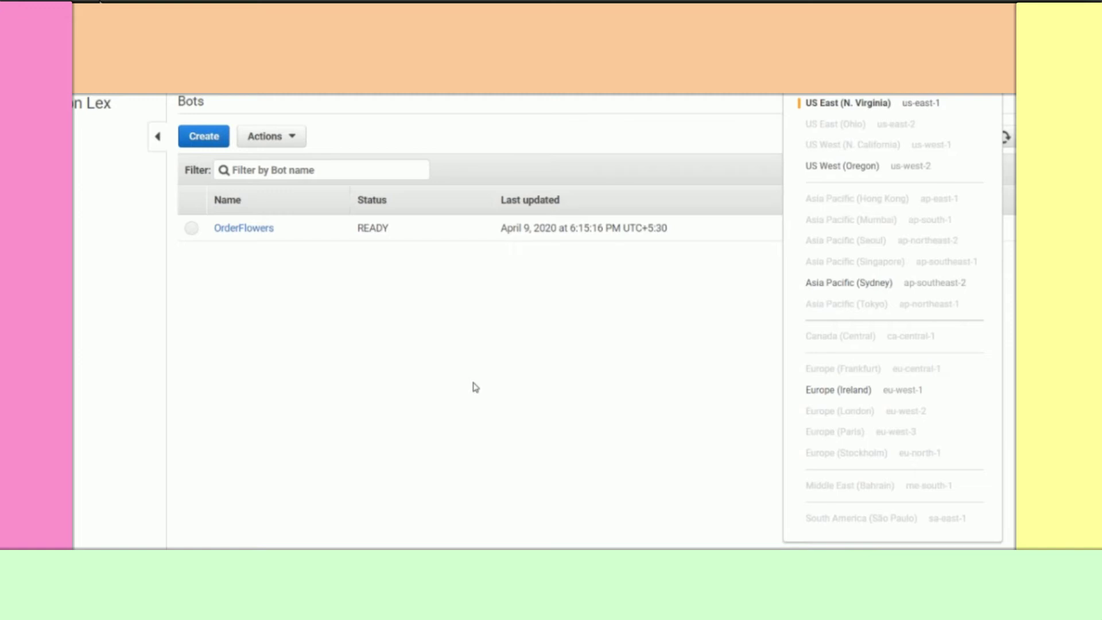
{"action": "left_click", "coordinate": [498, 362]}
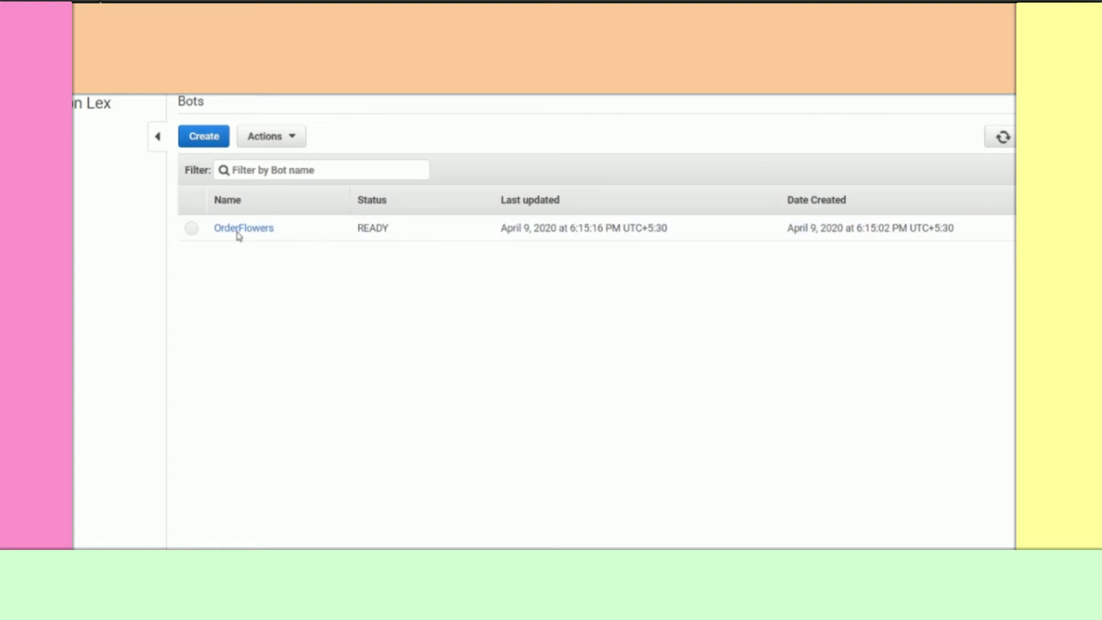
Start creating a new bot and bring up the settings form for a custom bot.
{"action": "left_click", "coordinate": [205, 137]}
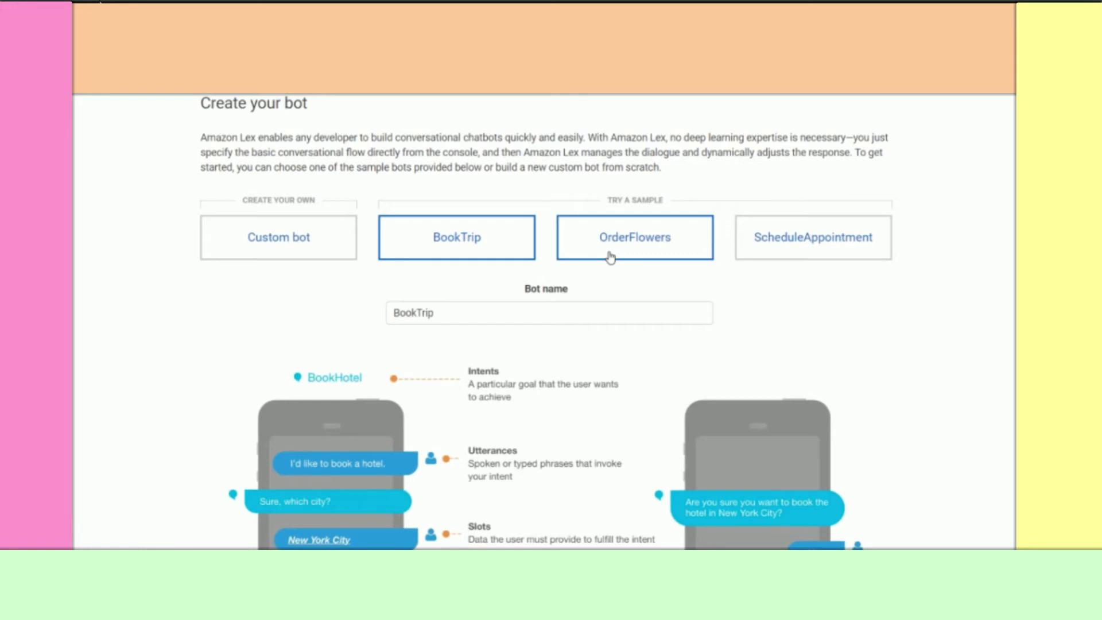
{"action": "left_click", "coordinate": [308, 251]}
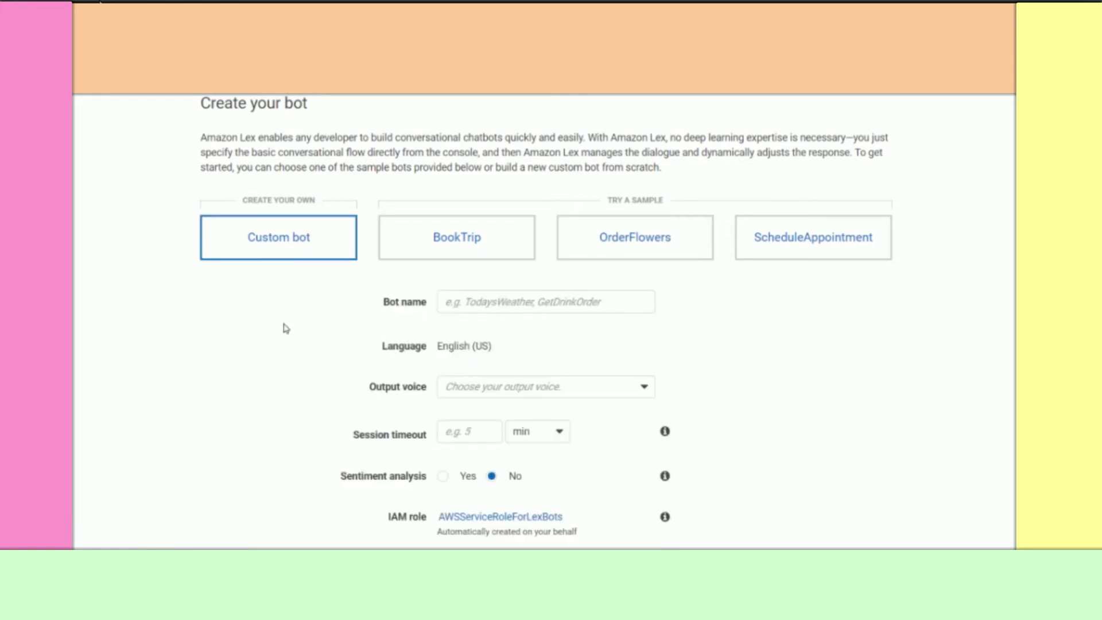
{"action": "scroll", "coordinate": [297, 266], "scroll_direction": "down", "scroll_amount": 1}
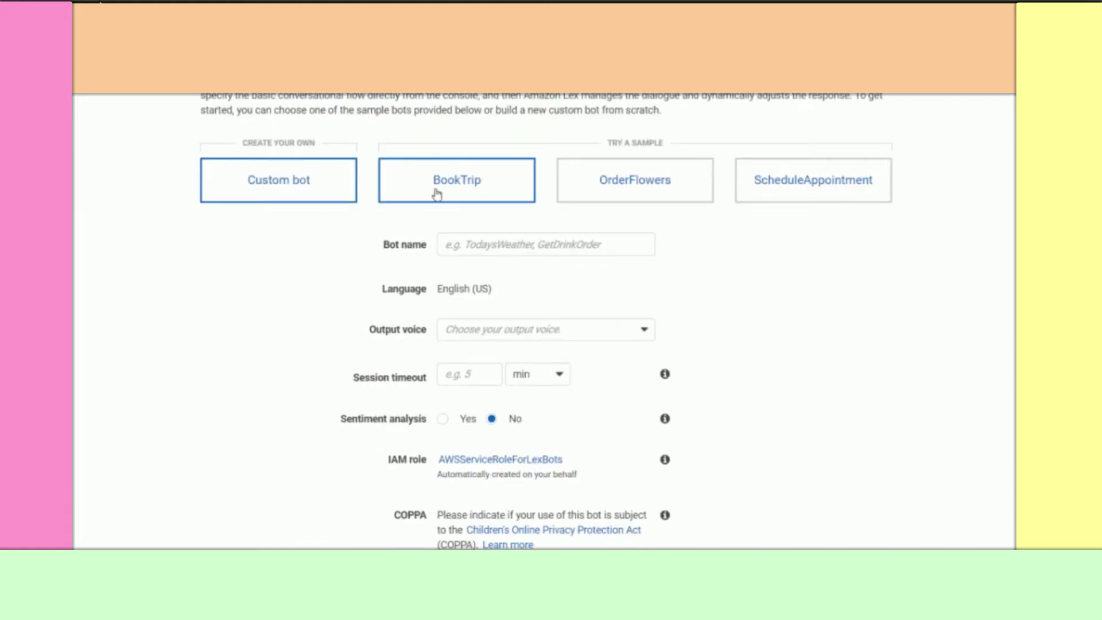
Look through the example conversations of the BookTrip, OrderFlowers and ScheduleAppointment sample bots.
{"action": "left_click", "coordinate": [437, 194]}
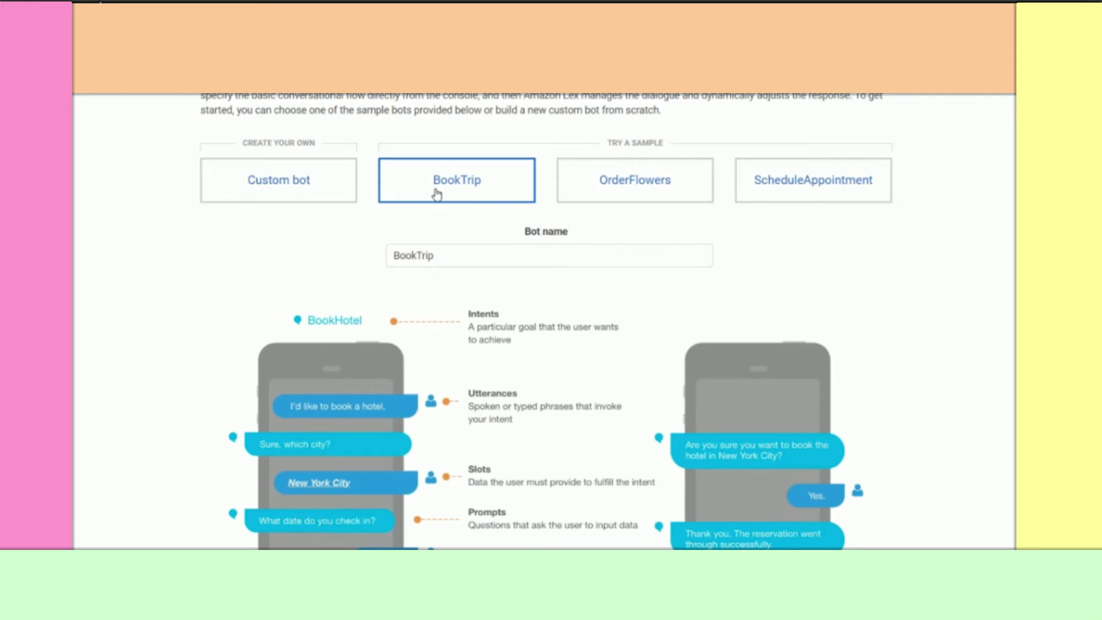
{"action": "scroll", "coordinate": [470, 323], "scroll_direction": "down", "scroll_amount": 2}
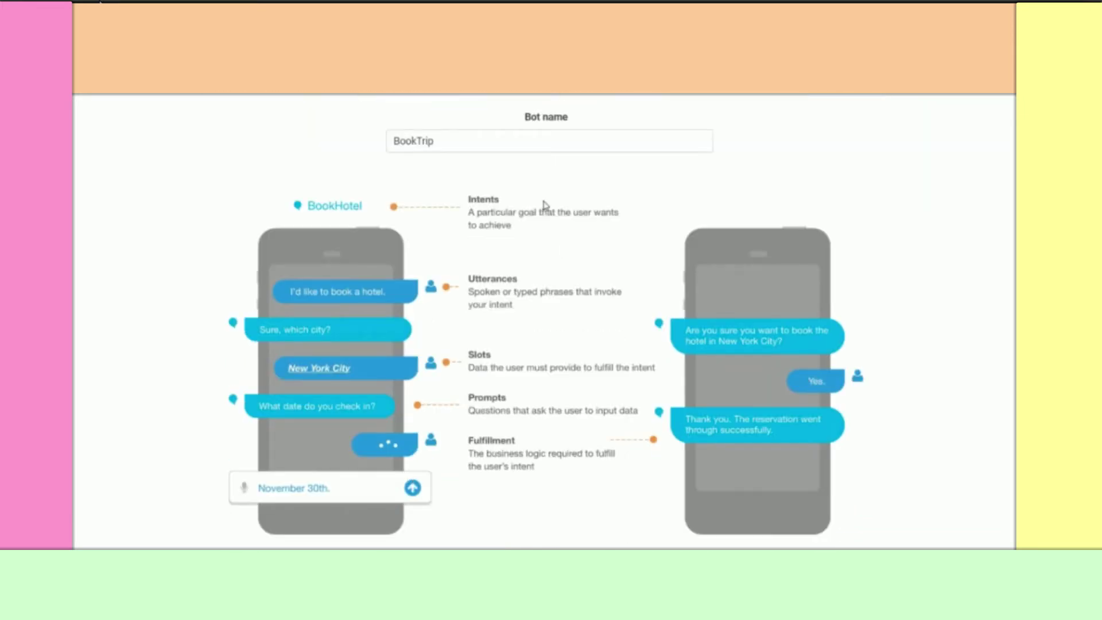
{"action": "scroll", "coordinate": [634, 131], "scroll_direction": "up", "scroll_amount": 1}
{"action": "left_click", "coordinate": [634, 131]}
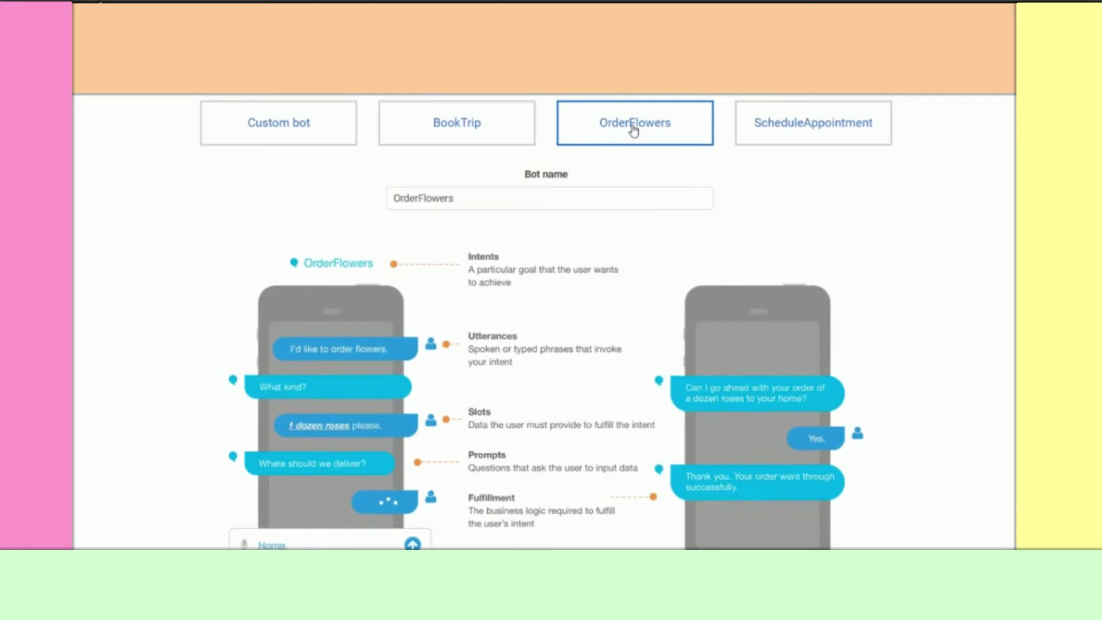
{"action": "left_click", "coordinate": [799, 134]}
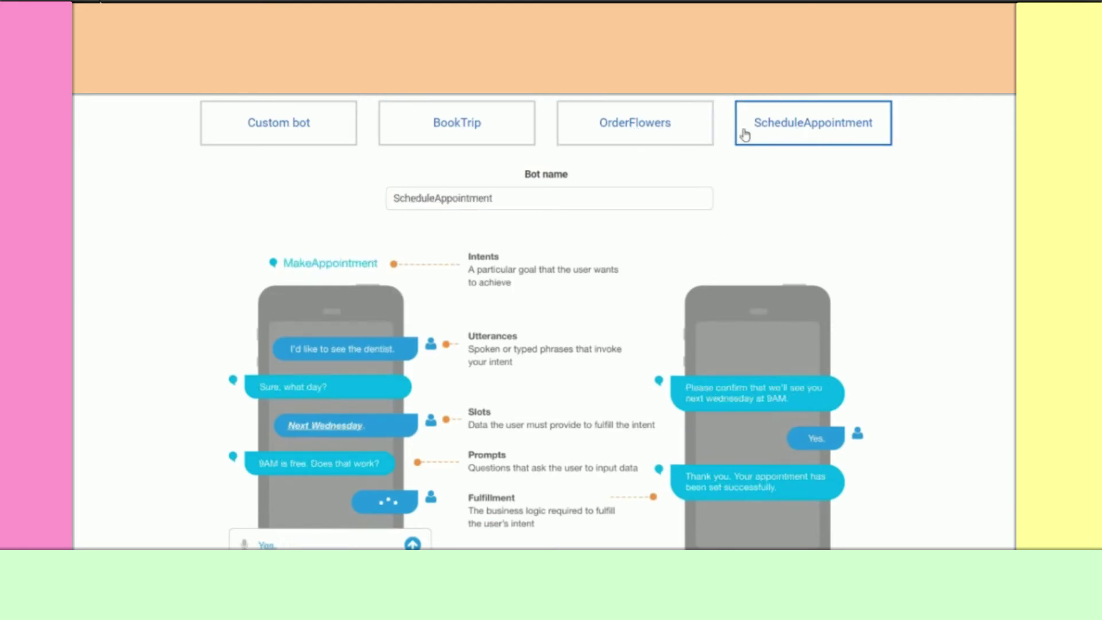
{"action": "left_click", "coordinate": [671, 140]}
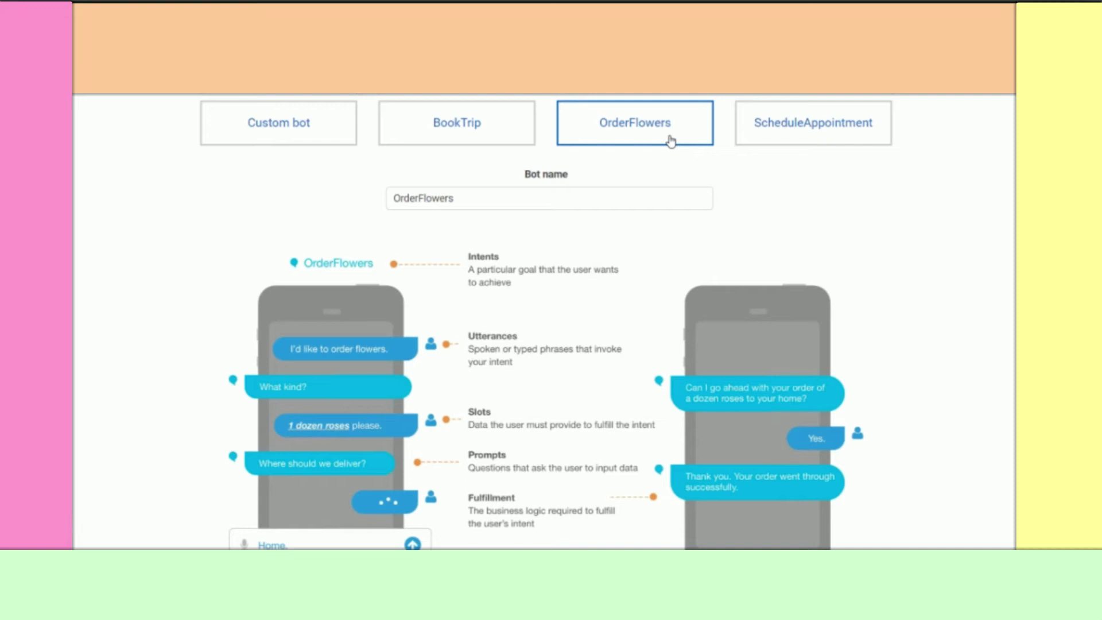
Choose the custom bot type and name the bot orderFlowers.
{"action": "left_click", "coordinate": [295, 139]}
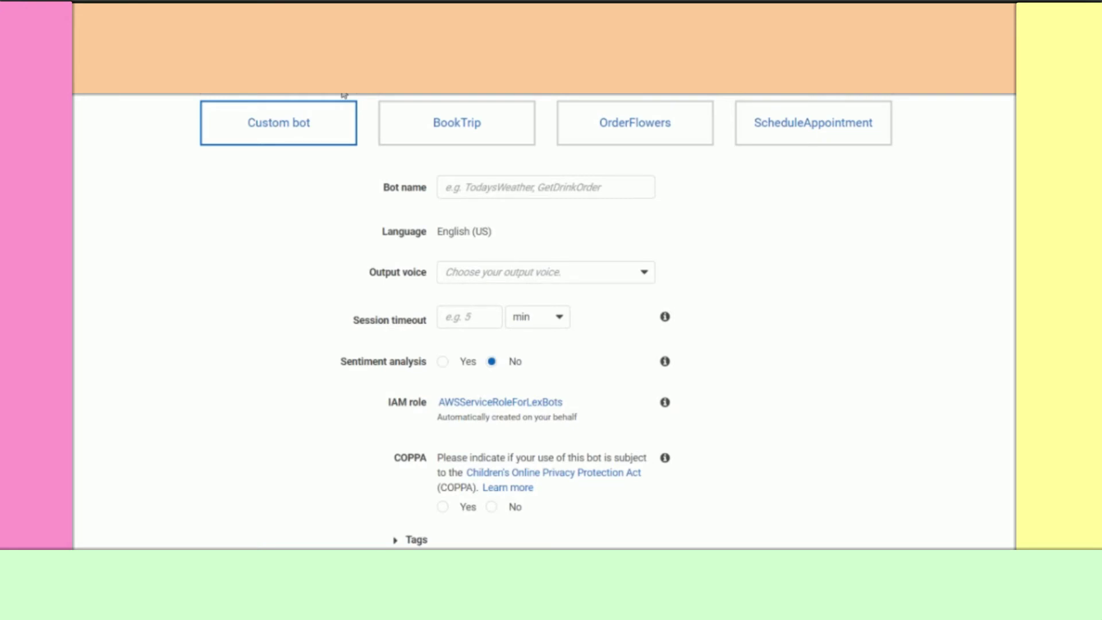
{"action": "left_click", "coordinate": [445, 184]}
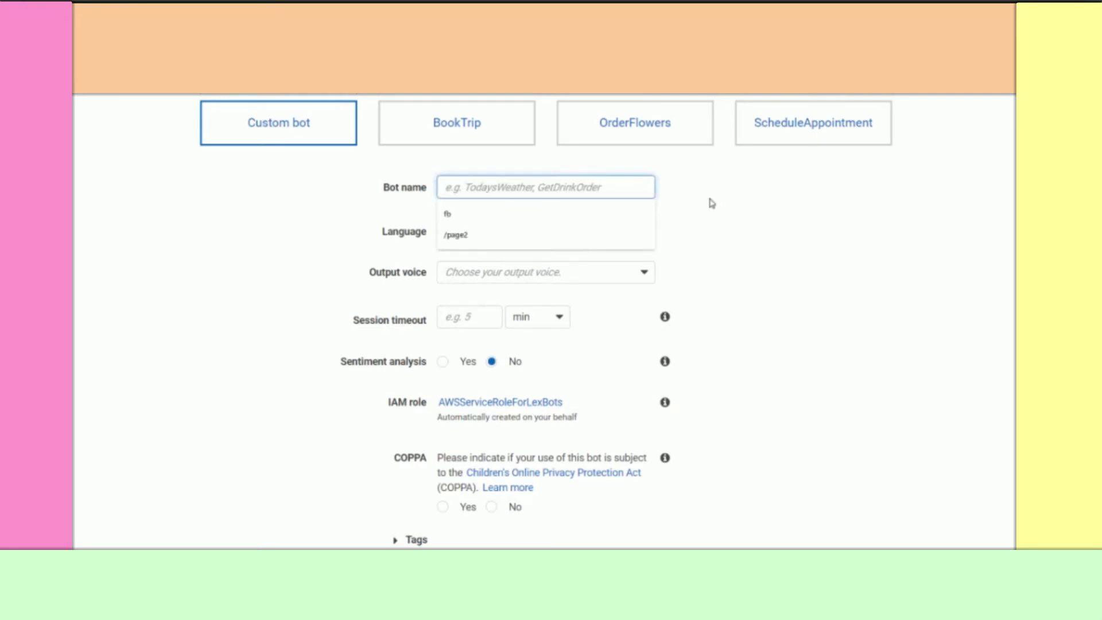
{"action": "type", "text": "order"}
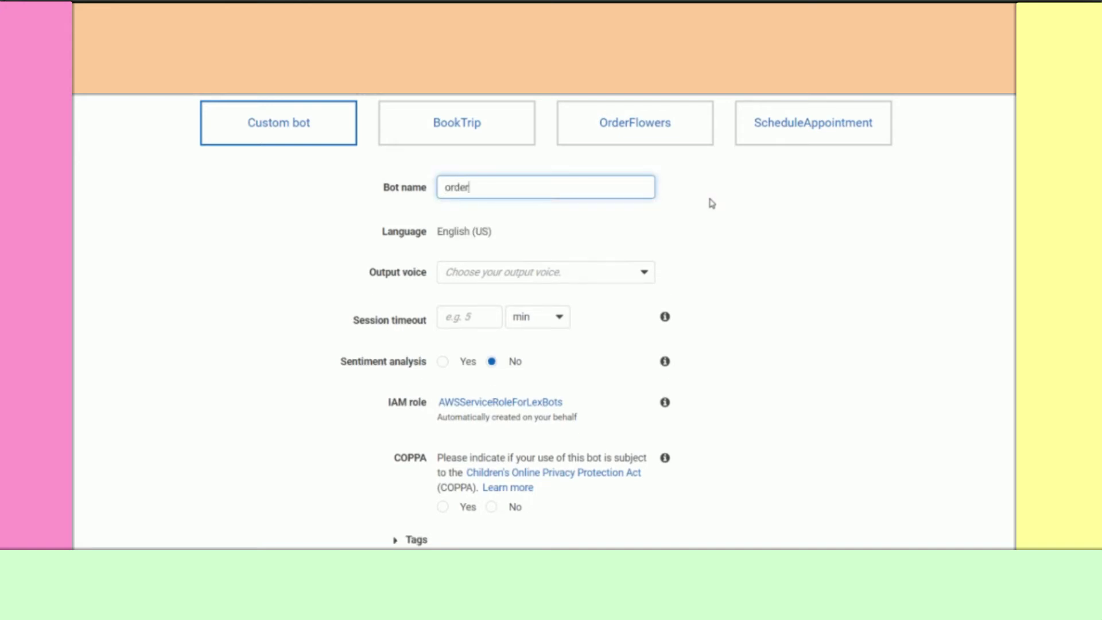
{"action": "type", "text": "Flowers"}
{"action": "left_click", "coordinate": [343, 95]}
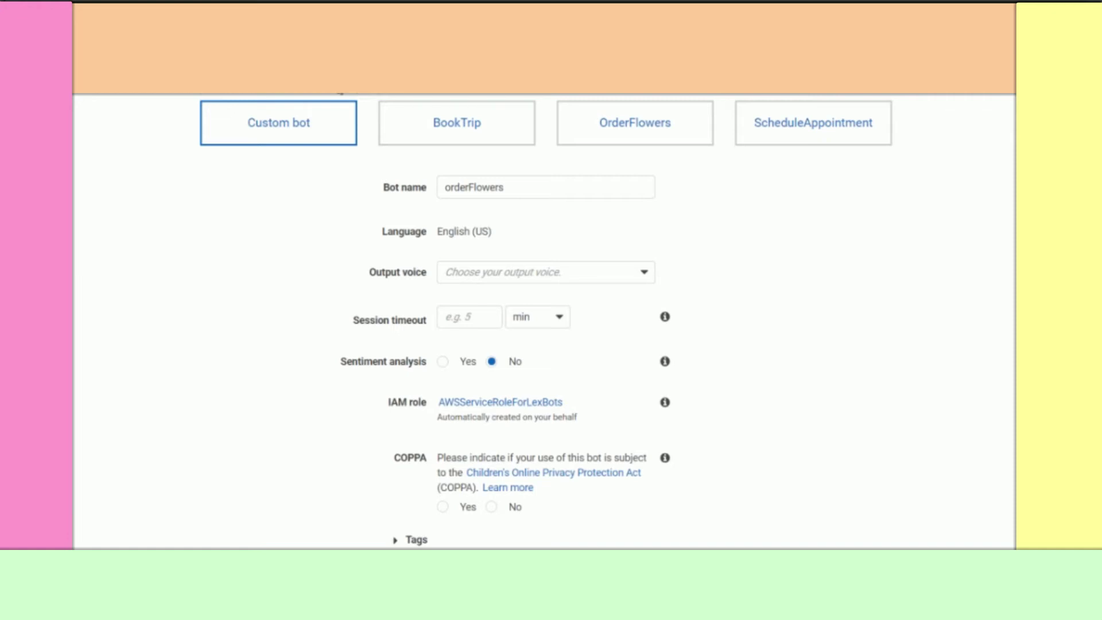
Set the bot's output voice to Salli.
{"action": "left_click", "coordinate": [528, 274]}
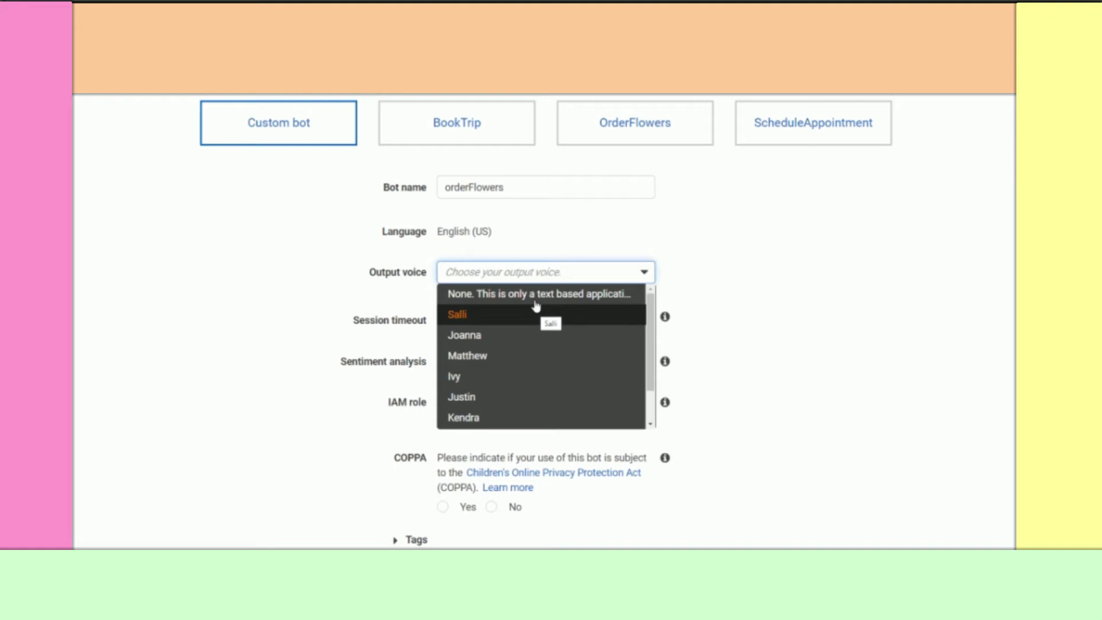
{"action": "key", "text": "Down"}
{"action": "key", "text": "Down"}
{"action": "key", "text": "Down"}
{"action": "key", "text": "Down"}
{"action": "key", "text": "Down"}
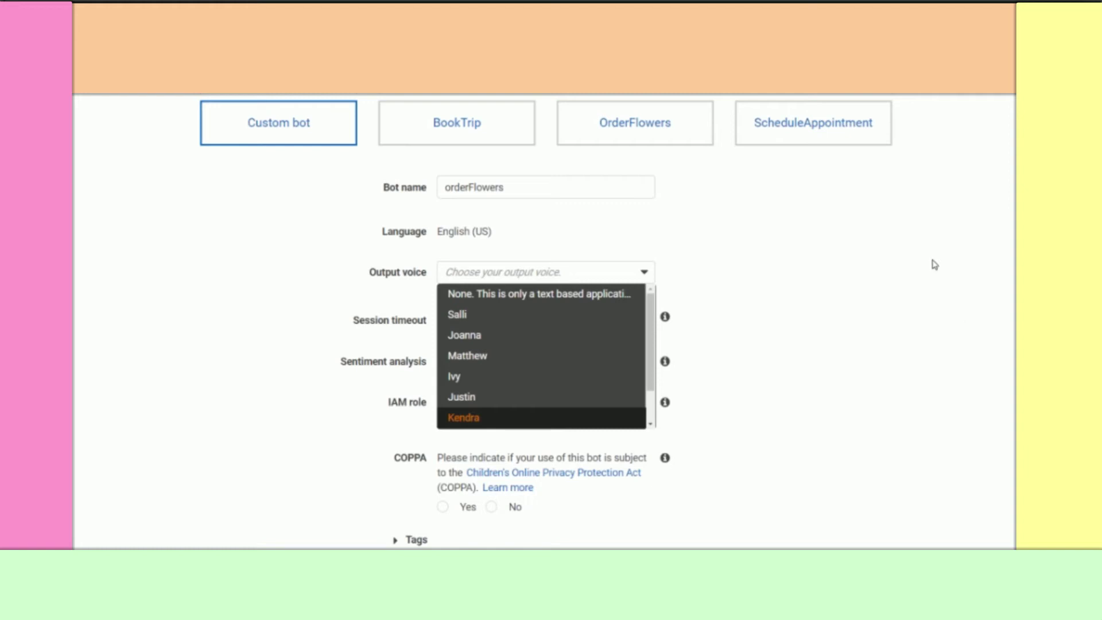
{"action": "left_click", "coordinate": [541, 324]}
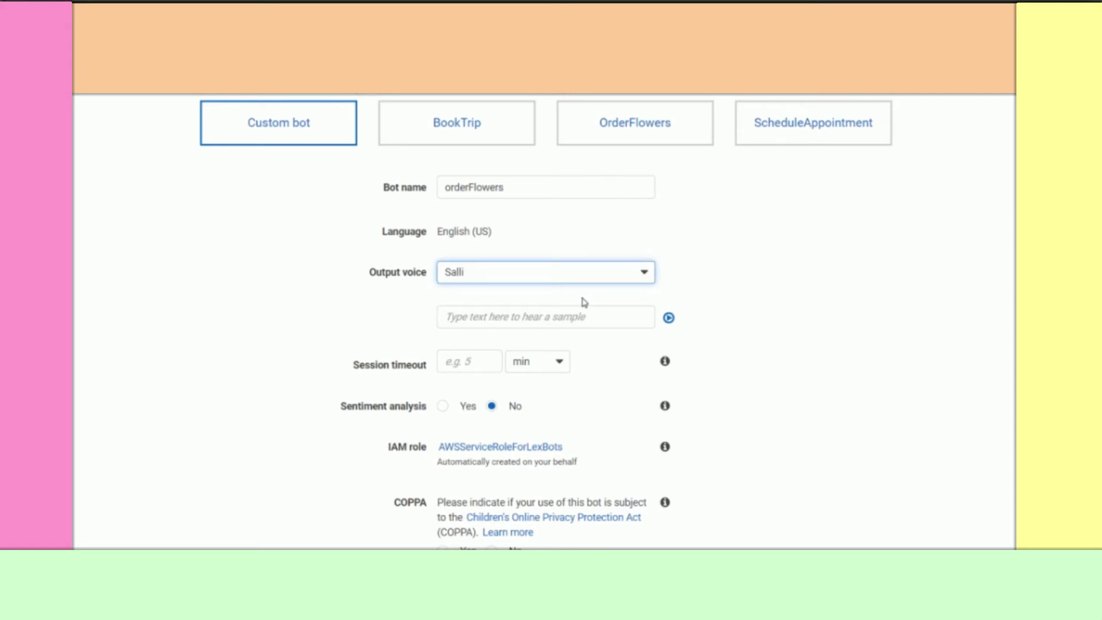
Try several other output voices for the bot, including Joanna, Kendra and Ivy.
{"action": "left_click", "coordinate": [568, 279]}
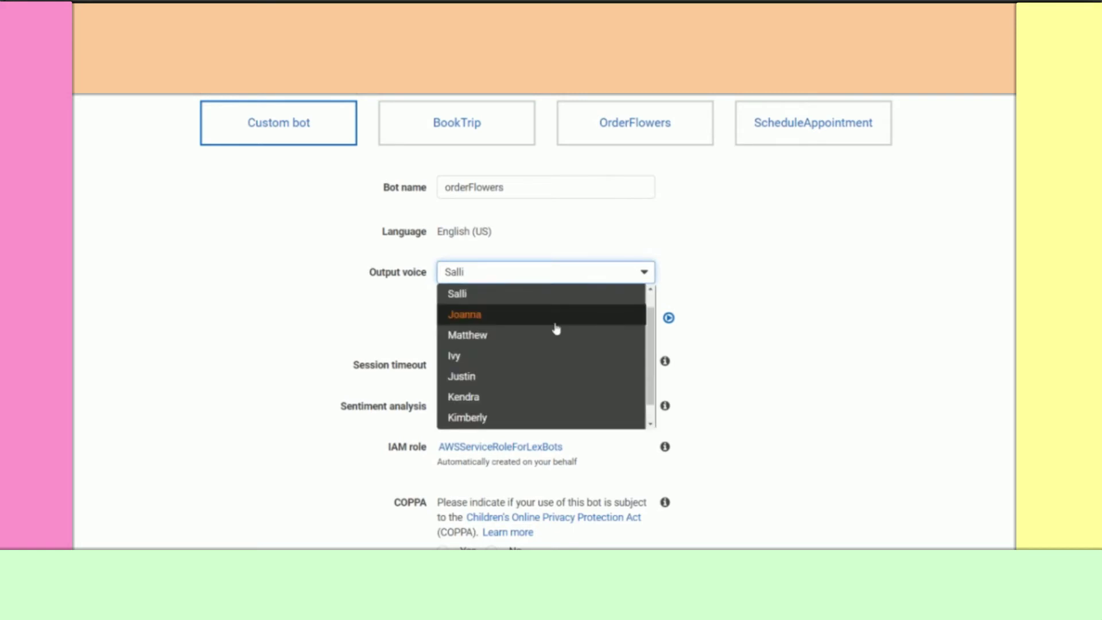
{"action": "left_click", "coordinate": [555, 319]}
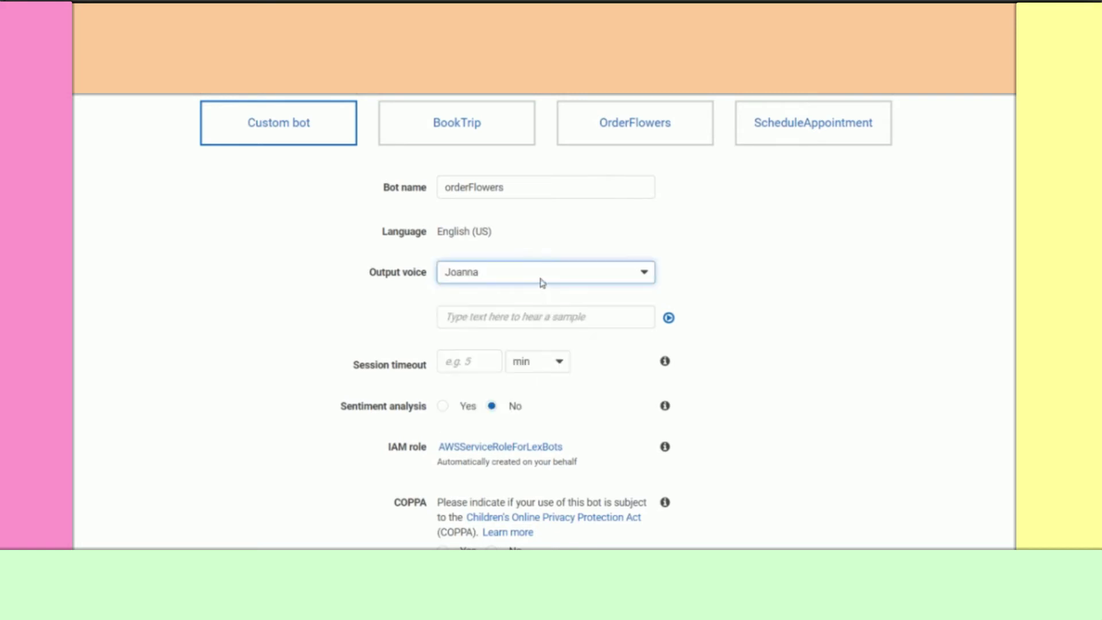
{"action": "left_click", "coordinate": [543, 282]}
{"action": "left_click", "coordinate": [539, 315]}
{"action": "left_click", "coordinate": [519, 278]}
{"action": "left_click", "coordinate": [516, 333]}
{"action": "left_click", "coordinate": [509, 273]}
{"action": "left_click", "coordinate": [490, 375]}
{"action": "left_click", "coordinate": [477, 272]}
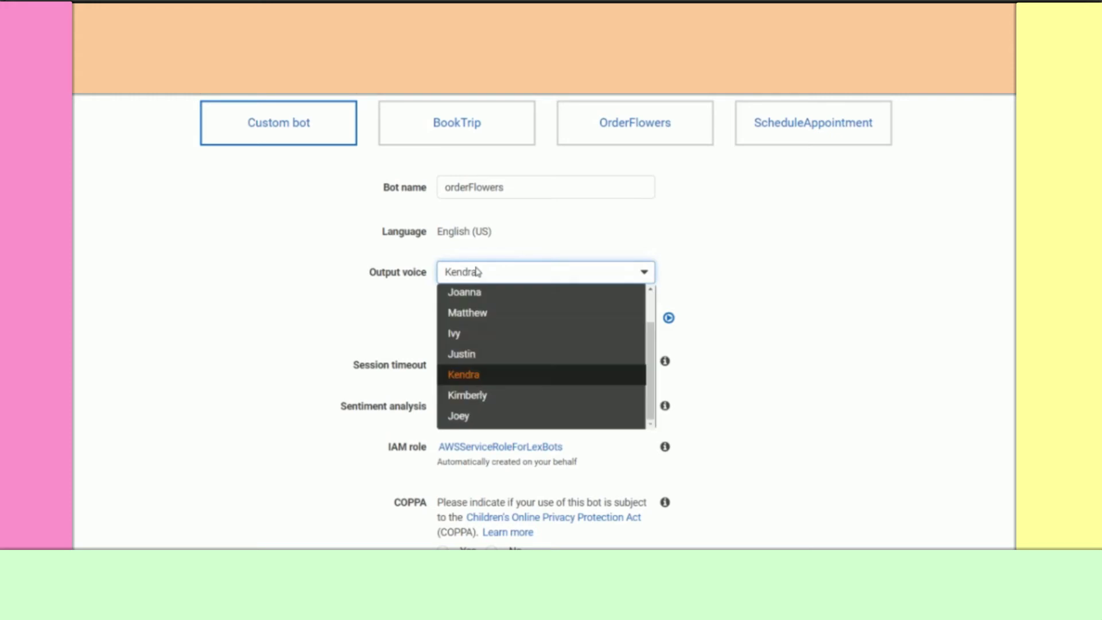
{"action": "left_click", "coordinate": [490, 338]}
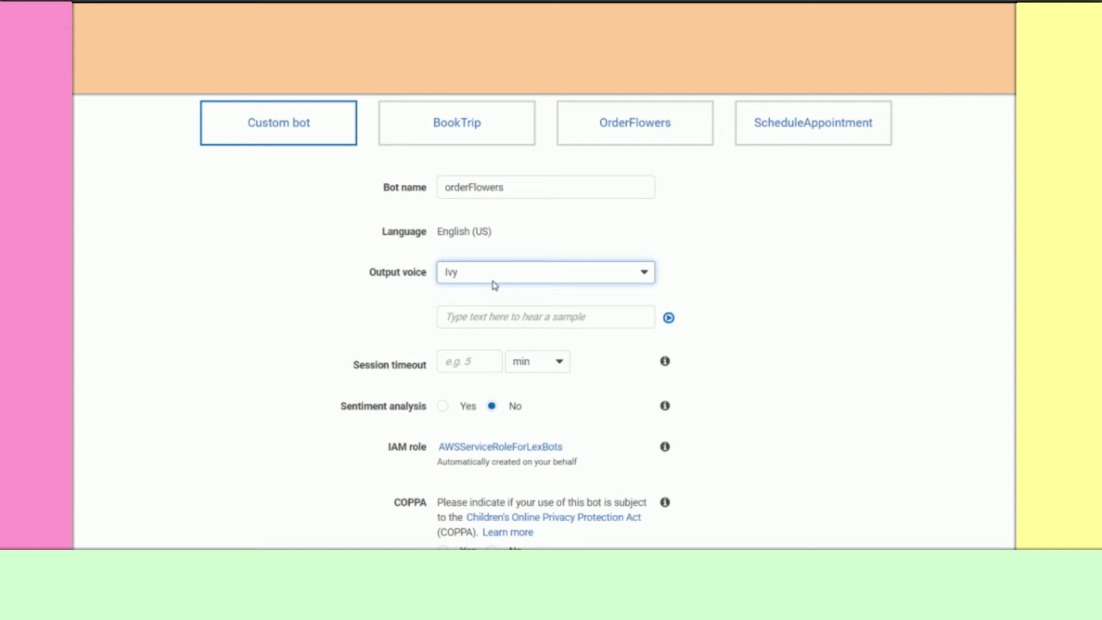
{"action": "left_click", "coordinate": [342, 95]}
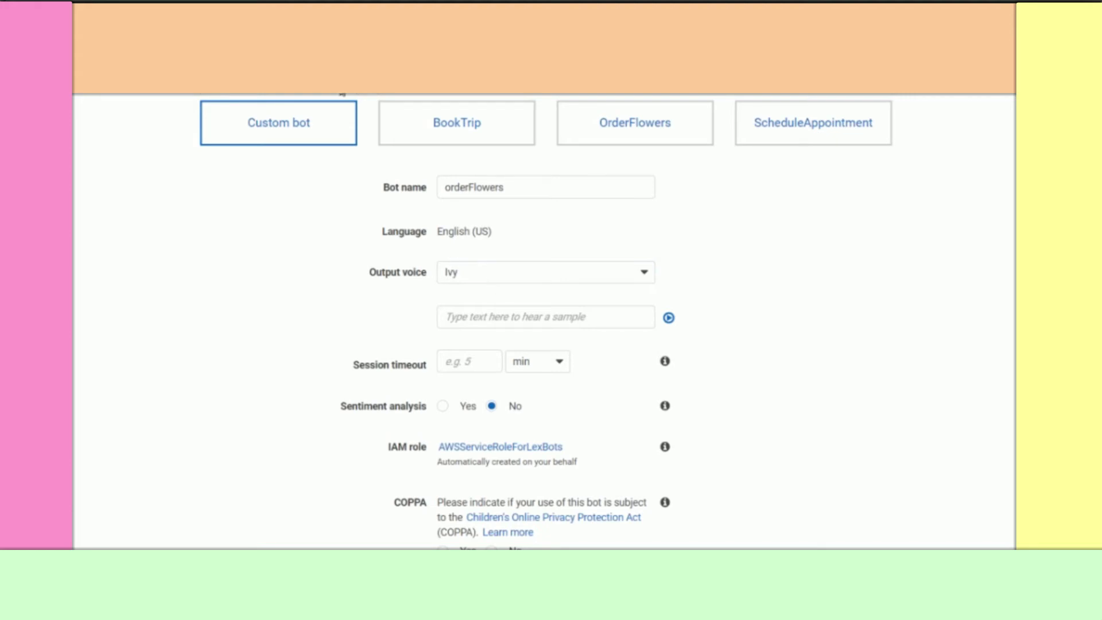
Change the bot's output voice back to Salli.
{"action": "left_click", "coordinate": [480, 276]}
{"action": "scroll", "coordinate": [487, 362], "scroll_direction": "up", "scroll_amount": 3}
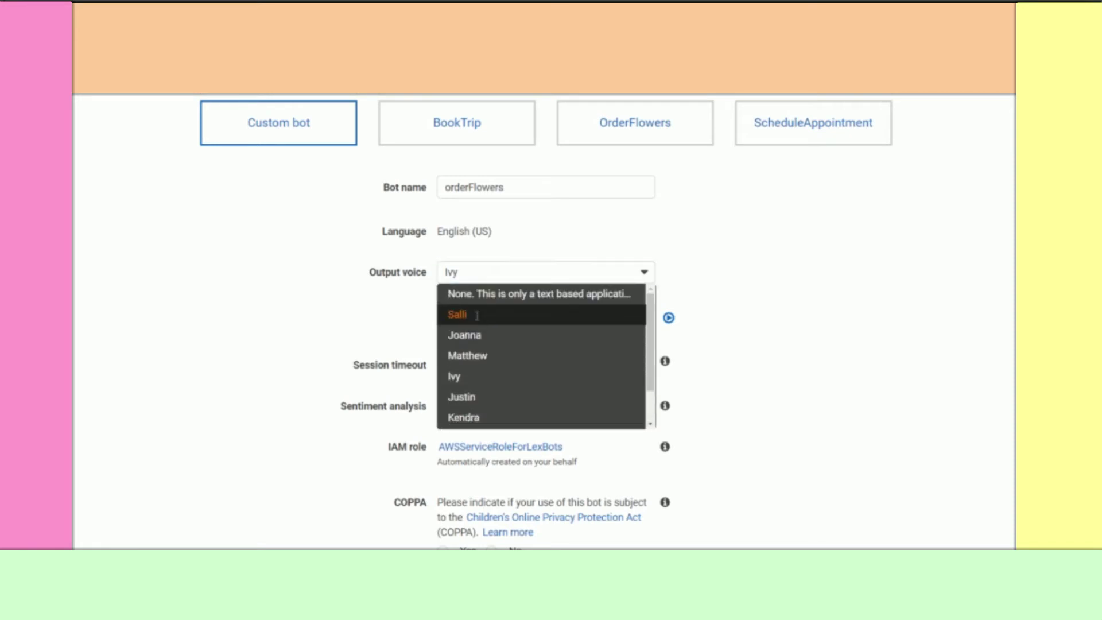
{"action": "left_click", "coordinate": [477, 316]}
{"action": "left_click", "coordinate": [533, 221]}
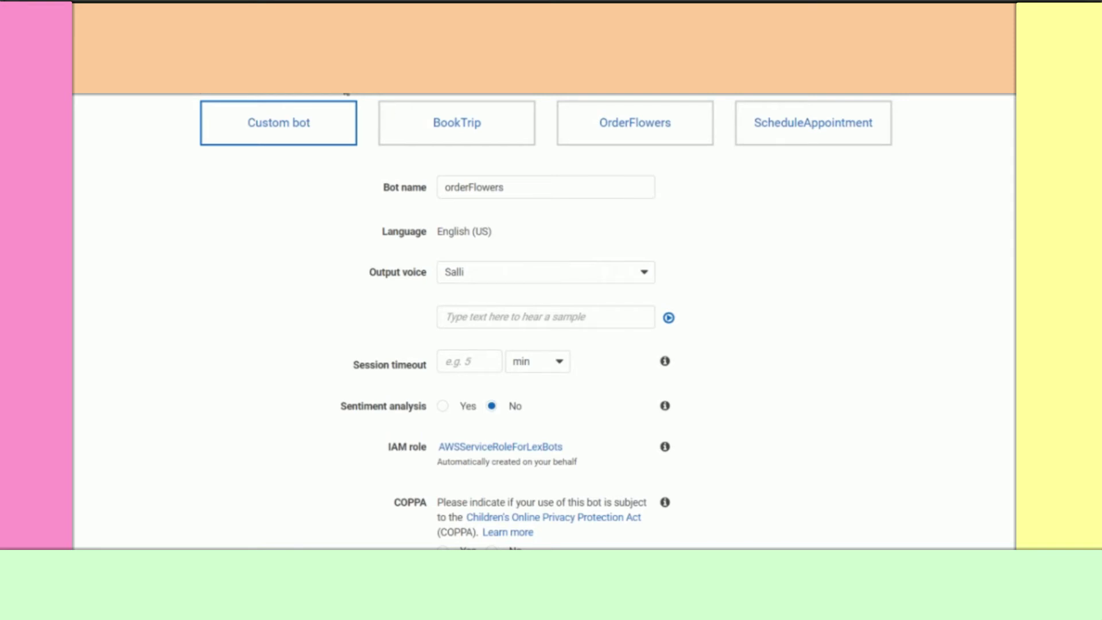
Enter "Welcome to AWS Lex Service!" as the sample text for the output voice.
{"action": "left_click", "coordinate": [580, 321]}
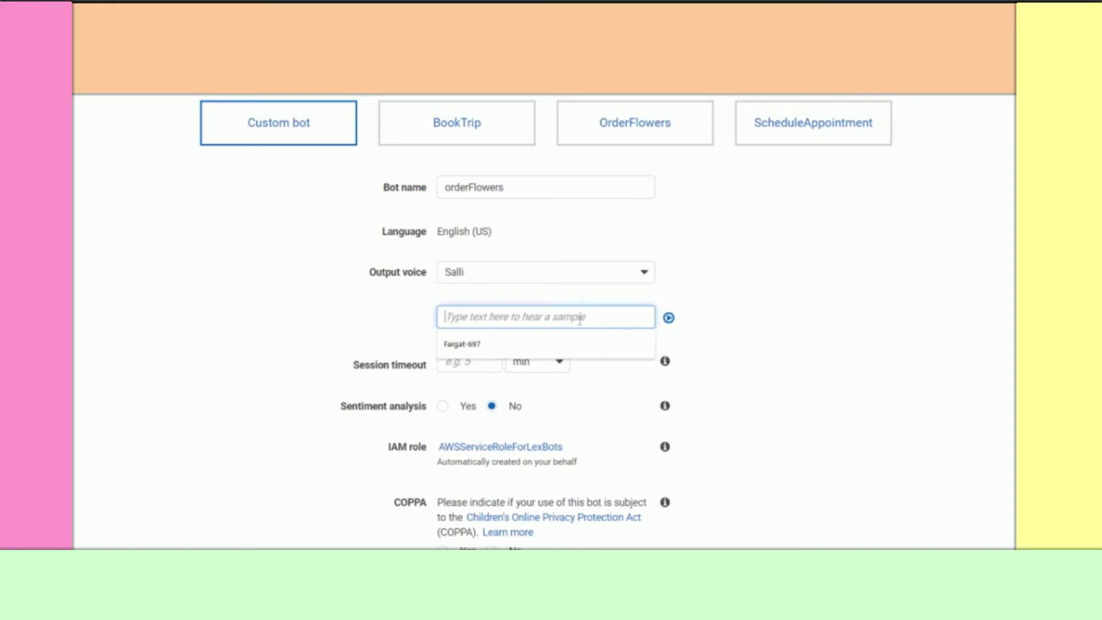
{"action": "type", "text": "What"}
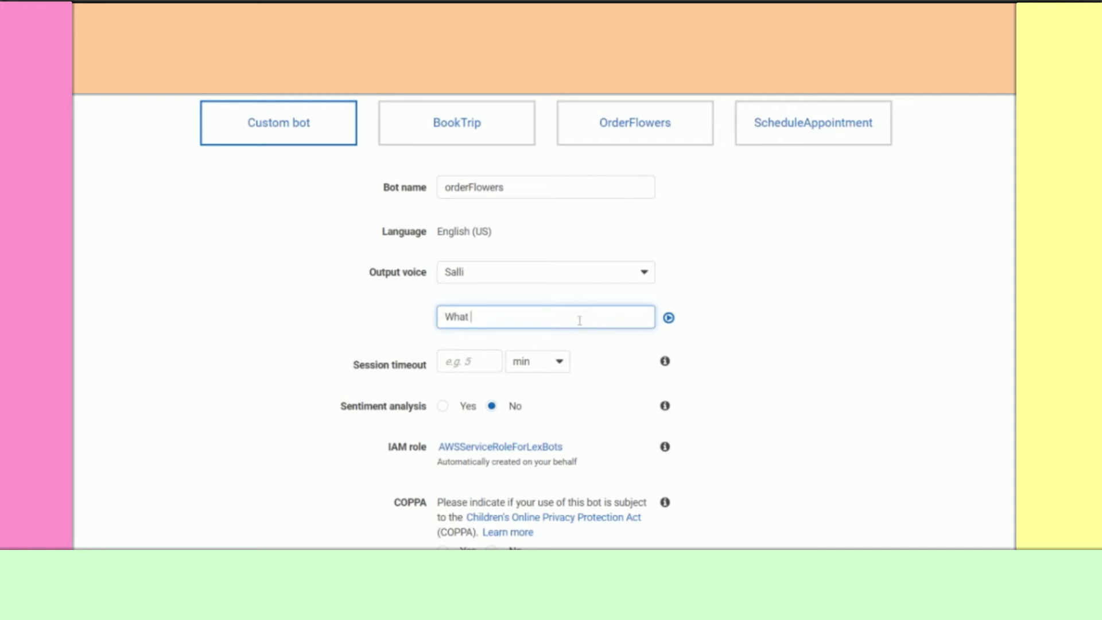
{"action": "key", "text": "ctrl+a"}
{"action": "type", "text": "Welcome t"}
{"action": "type", "text": "e"}
{"action": "key", "text": "BackSpace"}
{"action": "key", "text": "BackSpace"}
{"action": "type", "text": "to AWS Lex Se"}
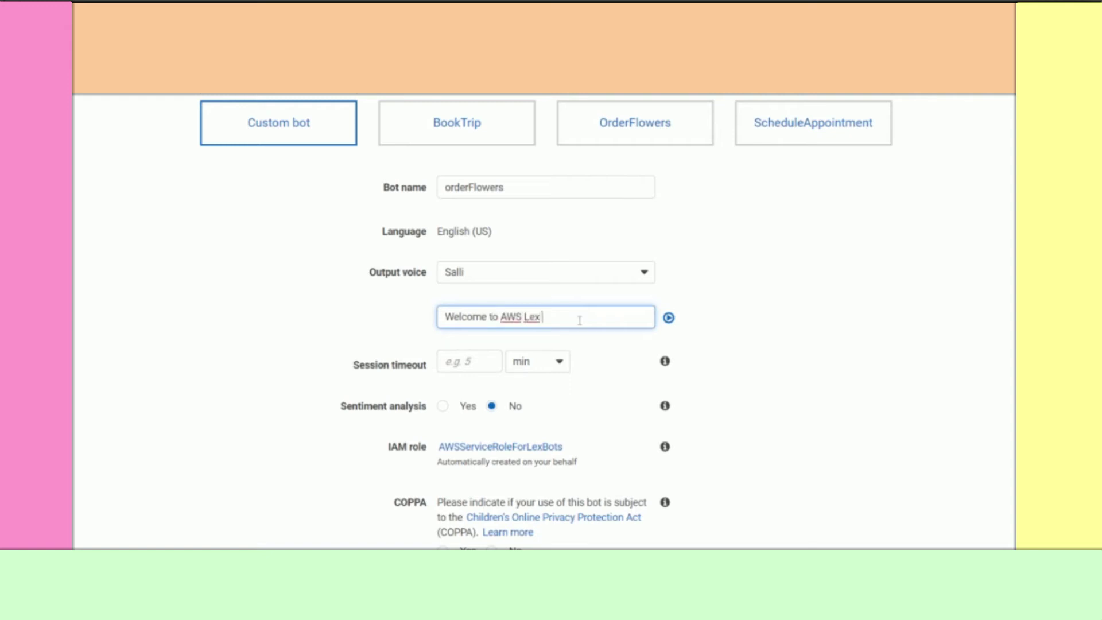
{"action": "type", "text": "rvice!"}
Change the voice sample text to "Welcome to Edureka!" and play the sample.
{"action": "key", "text": "BackSpace"}
{"action": "key", "text": "BackSpace"}
{"action": "key", "text": "BackSpace"}
{"action": "key", "text": "BackSpace"}
{"action": "key", "text": "BackSpace"}
{"action": "key", "text": "BackSpace"}
{"action": "key", "text": "BackSpace"}
{"action": "key", "text": "BackSpace"}
{"action": "key", "text": "BackSpace"}
{"action": "key", "text": "BackSpace"}
{"action": "key", "text": "BackSpace"}
{"action": "key", "text": "BackSpace"}
{"action": "key", "text": "BackSpace"}
{"action": "key", "text": "BackSpace"}
{"action": "key", "text": "BackSpace"}
{"action": "key", "text": "BackSpace"}
{"action": "type", "text": "Edureka!"}
{"action": "left_click", "coordinate": [669, 321]}
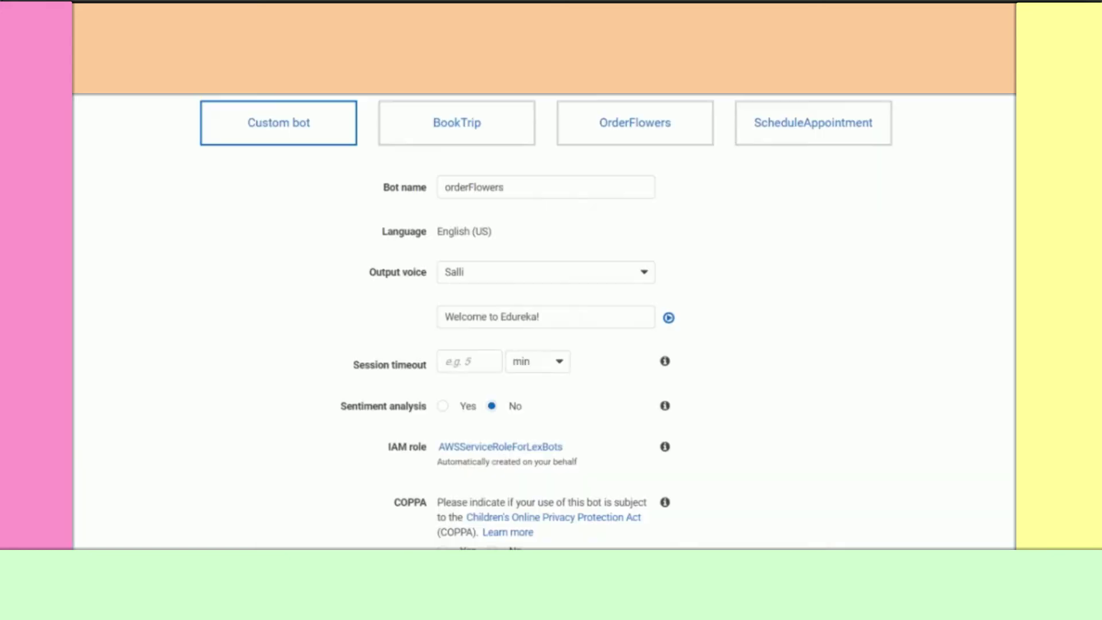
Set the session timeout to 10 minutes and choose No for sentiment analysis.
{"action": "left_click", "coordinate": [480, 353]}
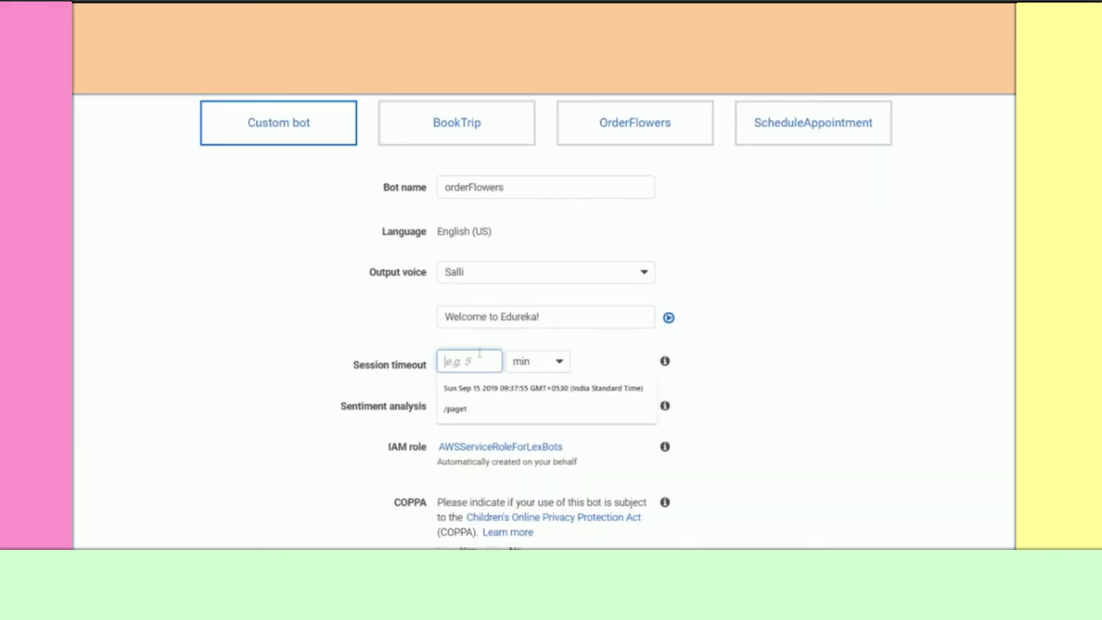
{"action": "type", "text": "10"}
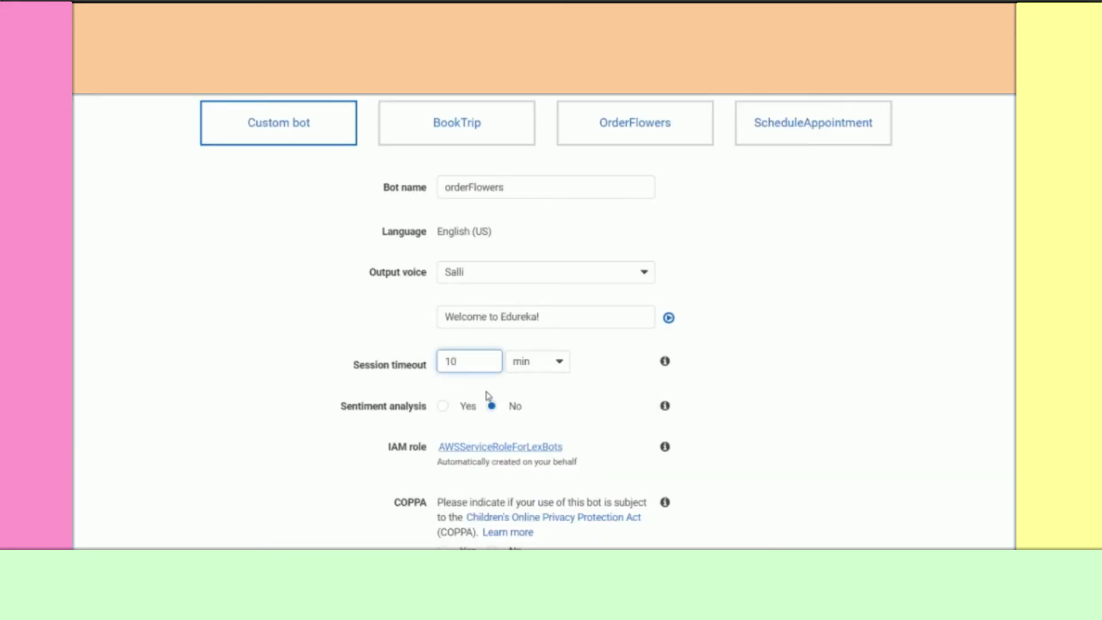
{"action": "left_click", "coordinate": [340, 96]}
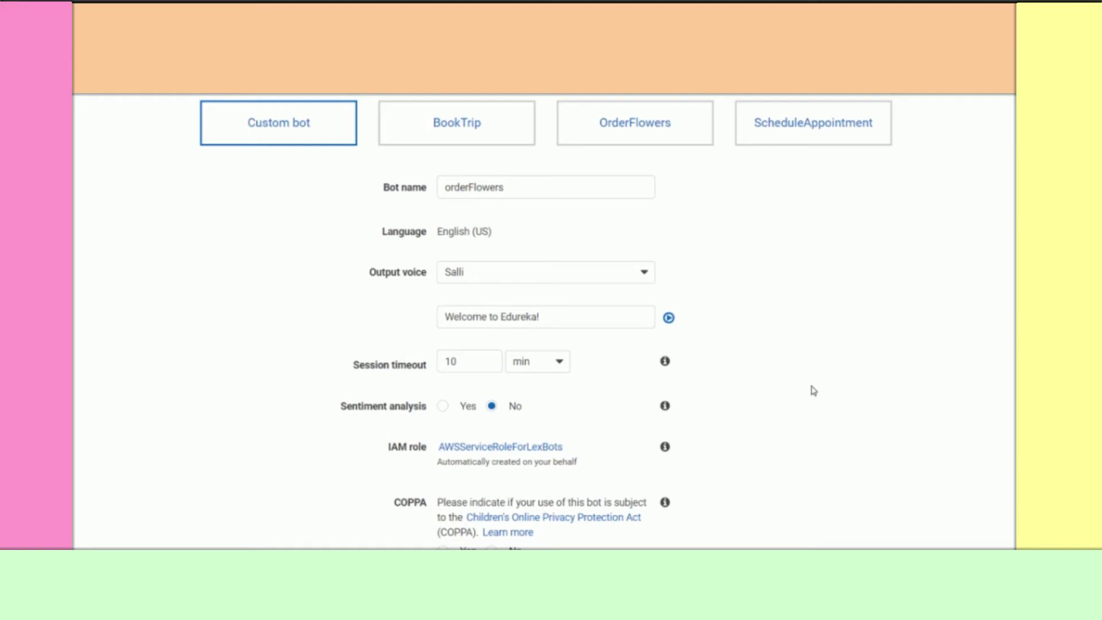
{"action": "left_click", "coordinate": [470, 411]}
{"action": "left_click", "coordinate": [514, 410]}
{"action": "mouse_move", "coordinate": [72, 404]}
{"action": "left_mouse_down"}
{"action": "mouse_move", "coordinate": [134, 399]}
{"action": "mouse_move", "coordinate": [122, 287]}
{"action": "mouse_move", "coordinate": [72, 282]}
{"action": "left_mouse_up"}
{"action": "mouse_move", "coordinate": [204, 261]}
{"action": "left_mouse_down"}
{"action": "mouse_move", "coordinate": [219, 333]}
{"action": "mouse_move", "coordinate": [263, 345]}
{"action": "mouse_move", "coordinate": [300, 237]}
{"action": "mouse_move", "coordinate": [205, 245]}
{"action": "mouse_move", "coordinate": [204, 261]}
{"action": "left_mouse_up"}
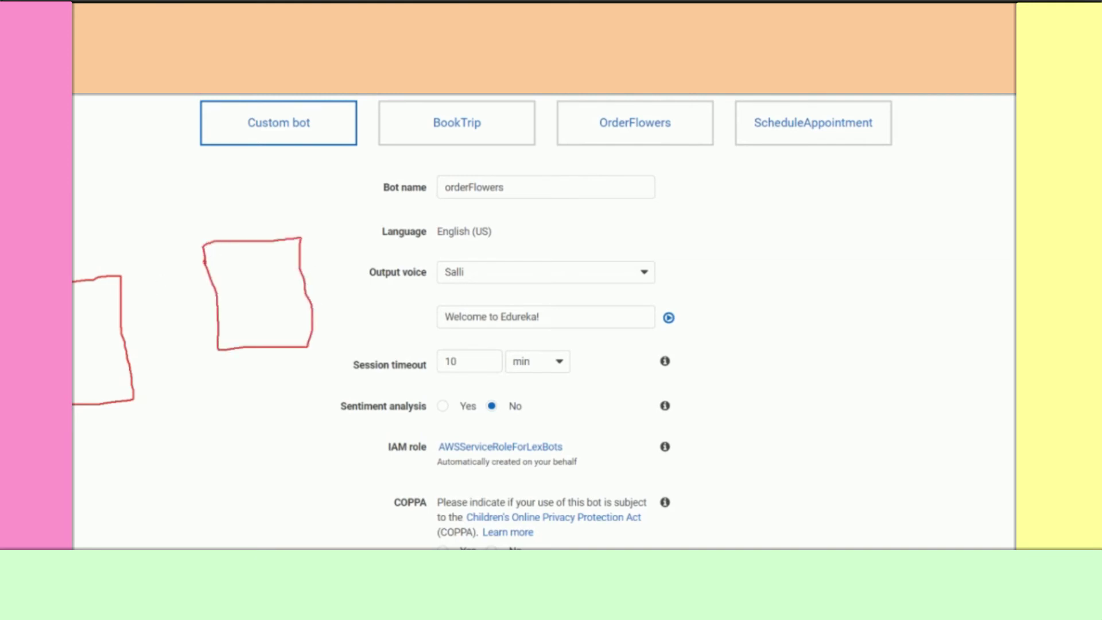
{"action": "left_click_drag", "start_coordinate": [75, 351], "coordinate": [103, 347]}
{"action": "mouse_move", "coordinate": [246, 286]}
{"action": "left_mouse_down"}
{"action": "mouse_move", "coordinate": [236, 310]}
{"action": "mouse_move", "coordinate": [271, 293]}
{"action": "mouse_move", "coordinate": [278, 308]}
{"action": "mouse_move", "coordinate": [256, 315]}
{"action": "left_mouse_up"}
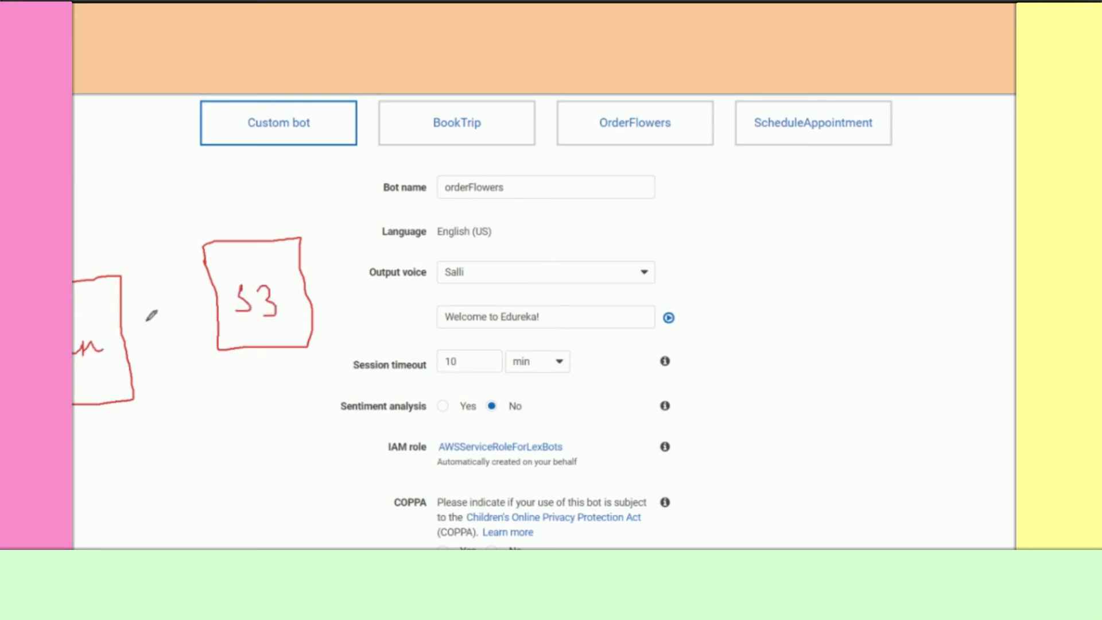
{"action": "mouse_move", "coordinate": [80, 290]}
{"action": "left_mouse_down"}
{"action": "mouse_move", "coordinate": [204, 201]}
{"action": "mouse_move", "coordinate": [266, 256]}
{"action": "mouse_move", "coordinate": [273, 220]}
{"action": "left_mouse_up"}
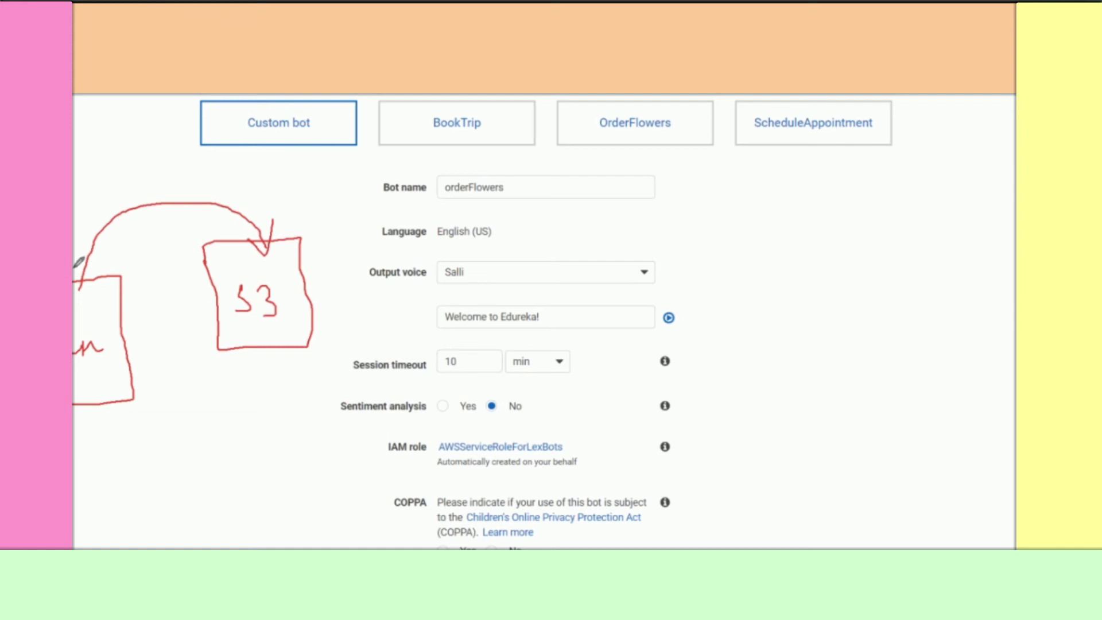
{"action": "left_click_drag", "start_coordinate": [387, 460], "coordinate": [438, 461]}
{"action": "key", "text": "Escape"}
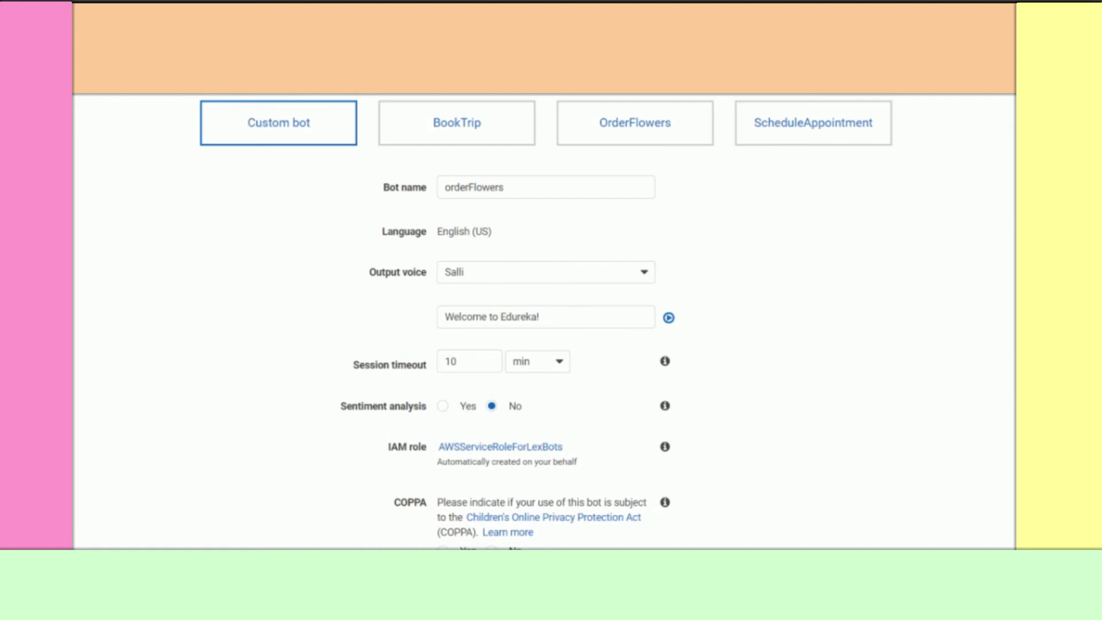
Choose No for COPPA and submit the bot, dismissing the error and selecting the bot name for editing.
{"action": "scroll", "coordinate": [546, 321], "scroll_direction": "down", "scroll_amount": 1}
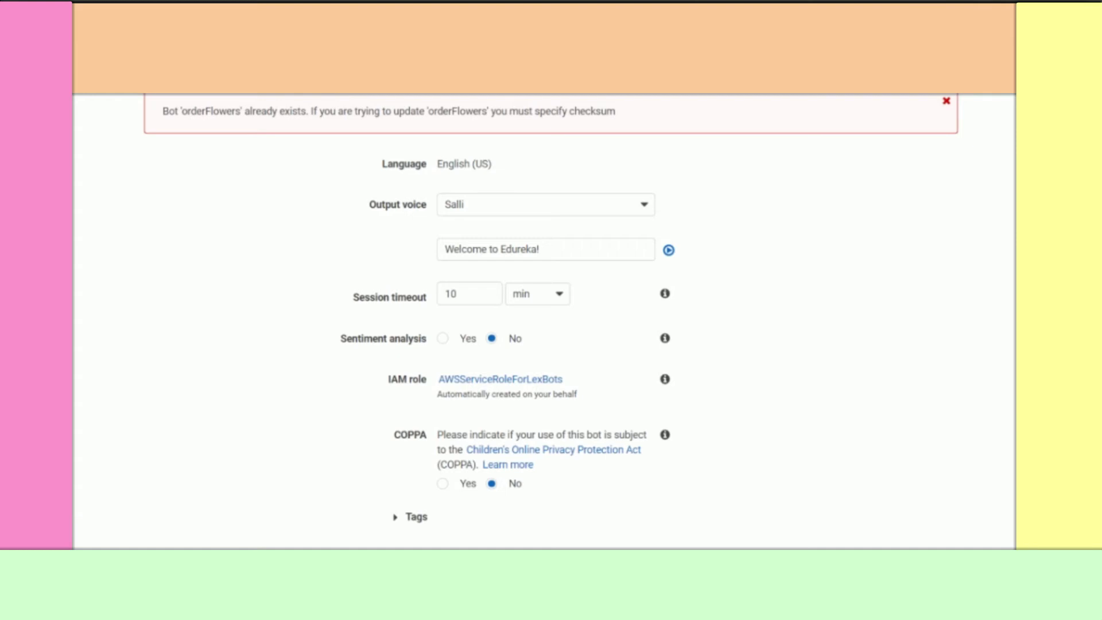
{"action": "scroll", "coordinate": [267, 347], "scroll_direction": "up", "scroll_amount": 1}
{"action": "scroll", "coordinate": [267, 347], "scroll_direction": "up", "scroll_amount": 3}
{"action": "triple_click", "coordinate": [524, 303]}
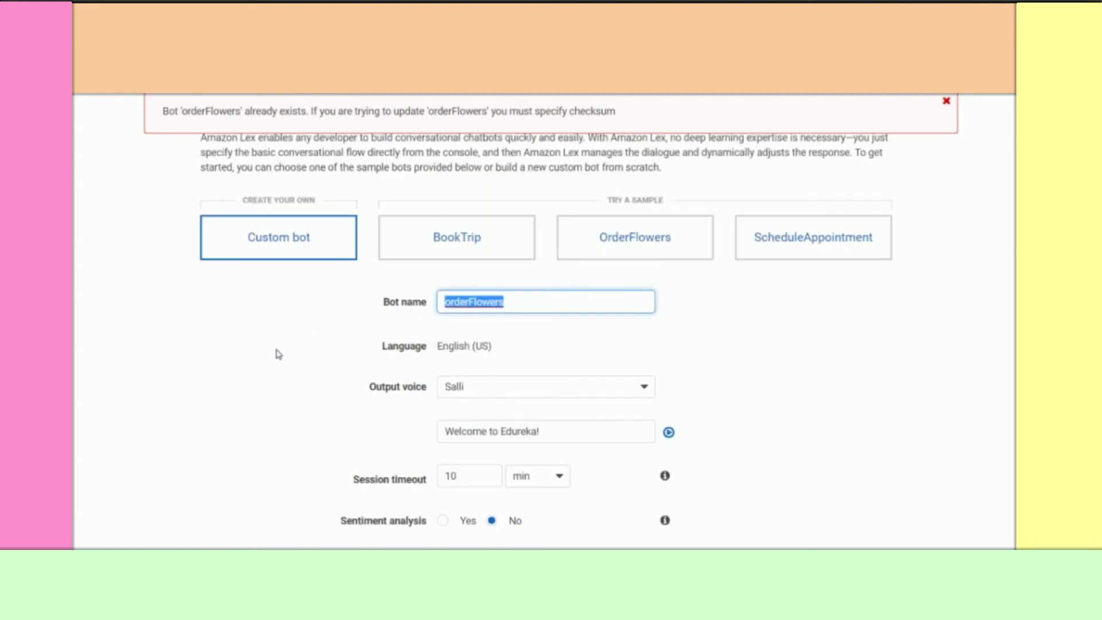
{"action": "left_click", "coordinate": [947, 102]}
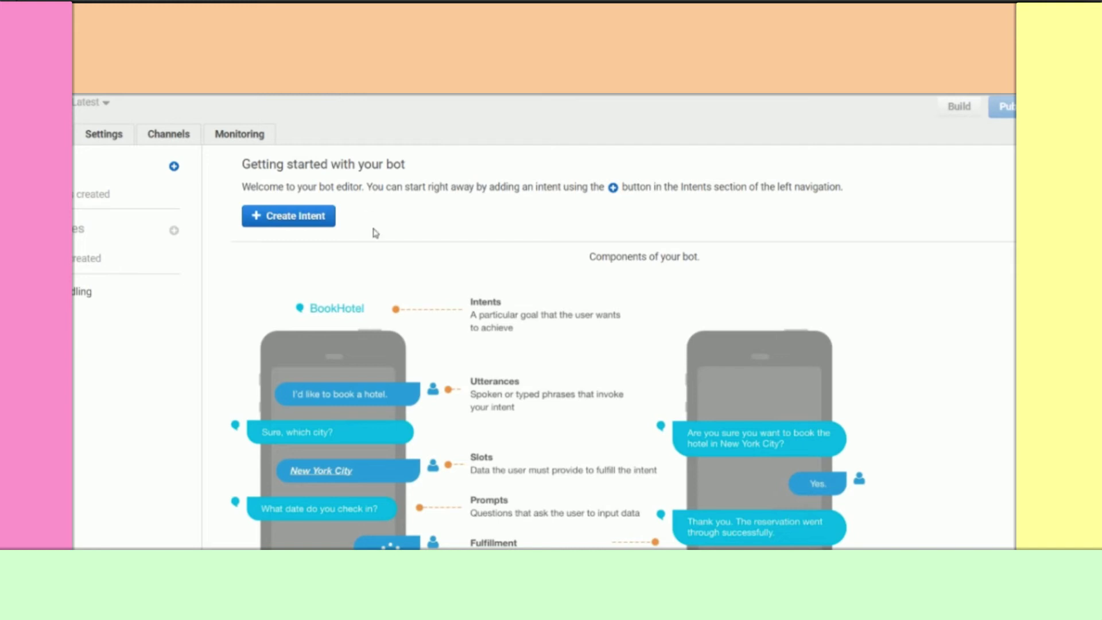
Start adding an intent and look through the existing custom and built-in intents.
{"action": "scroll", "coordinate": [395, 274], "scroll_direction": "down", "scroll_amount": 3}
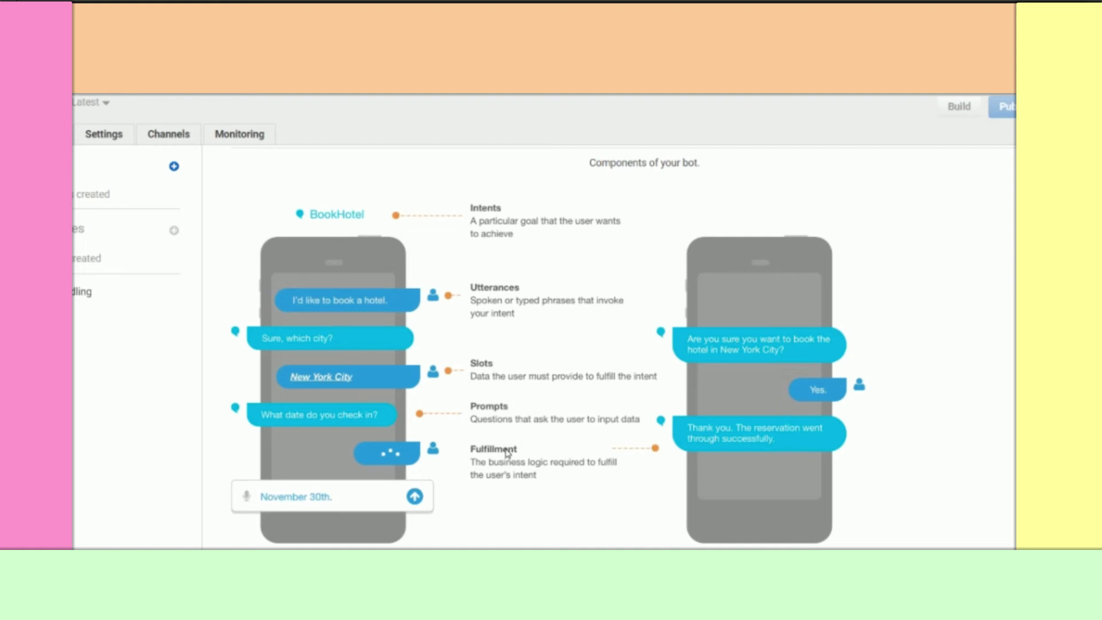
{"action": "scroll", "coordinate": [508, 454], "scroll_direction": "up", "scroll_amount": 3}
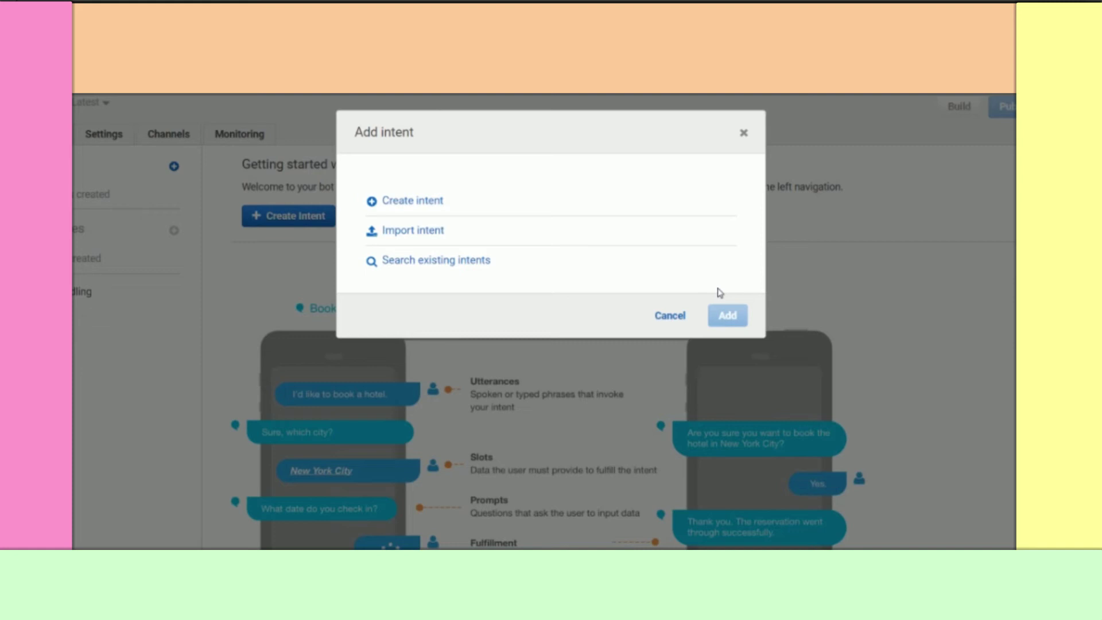
{"action": "left_click", "coordinate": [398, 263]}
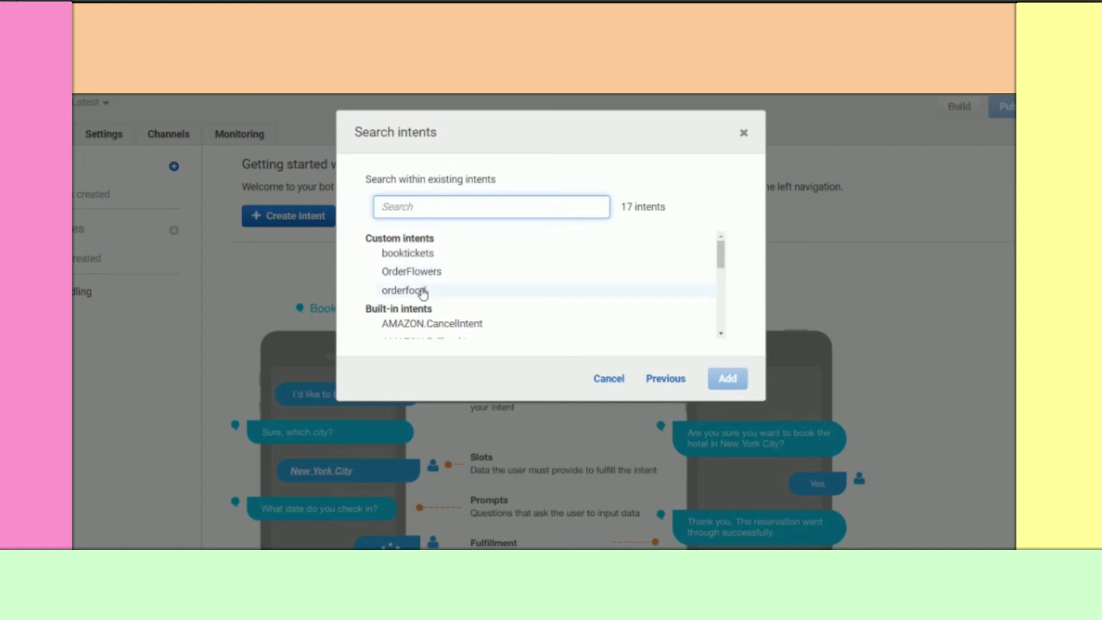
{"action": "left_click", "coordinate": [687, 381]}
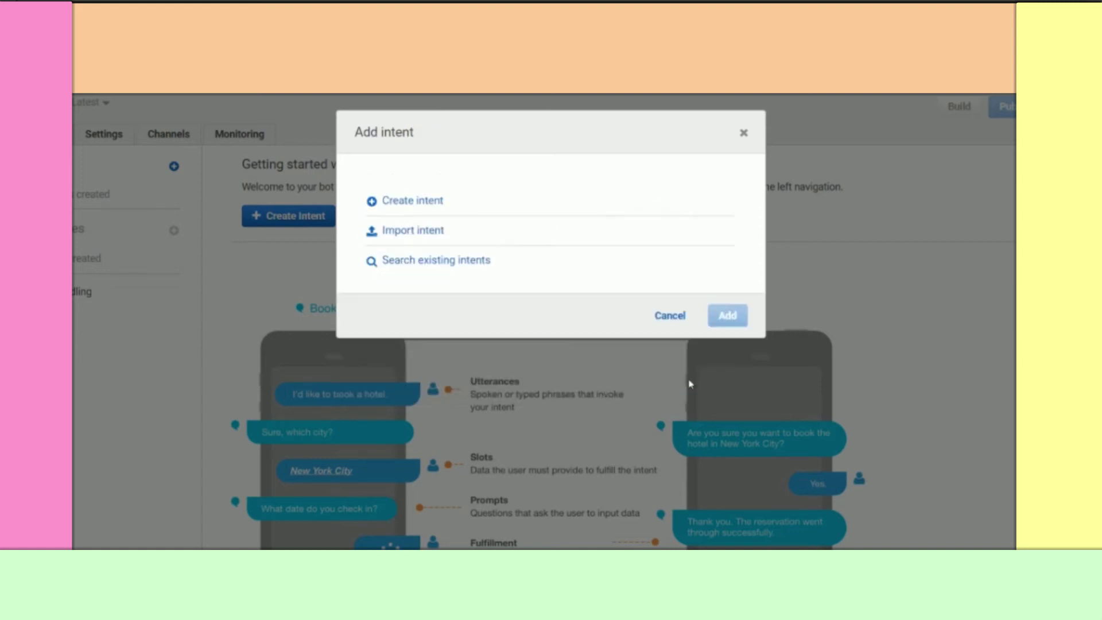
Create a new intent named orderFlower and add it to the bot.
{"action": "left_click", "coordinate": [412, 202]}
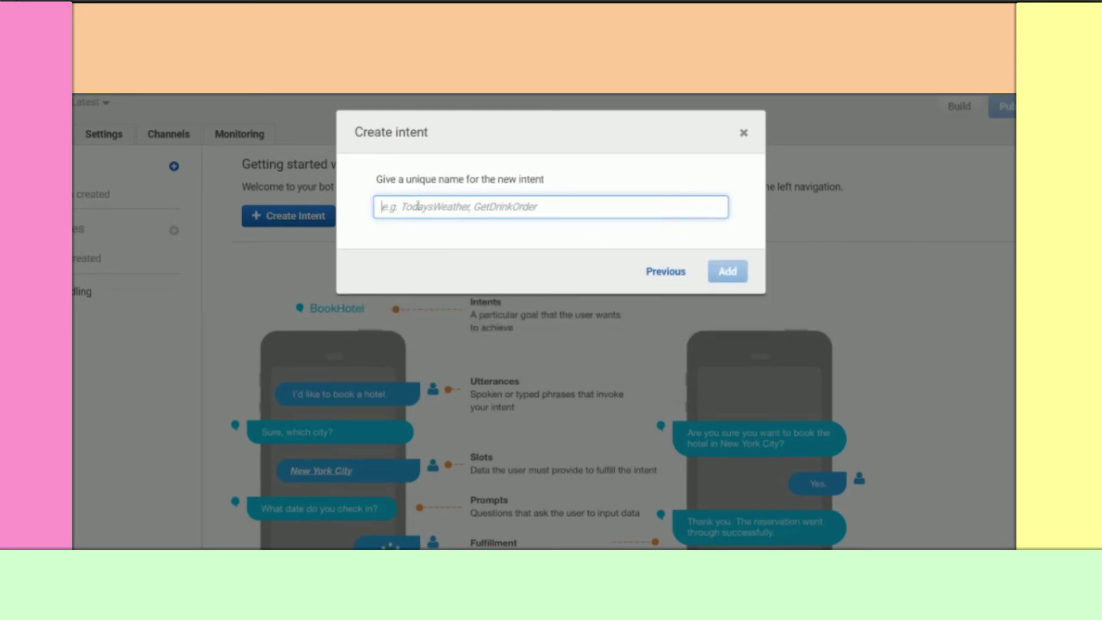
{"action": "type", "text": "flowers"}
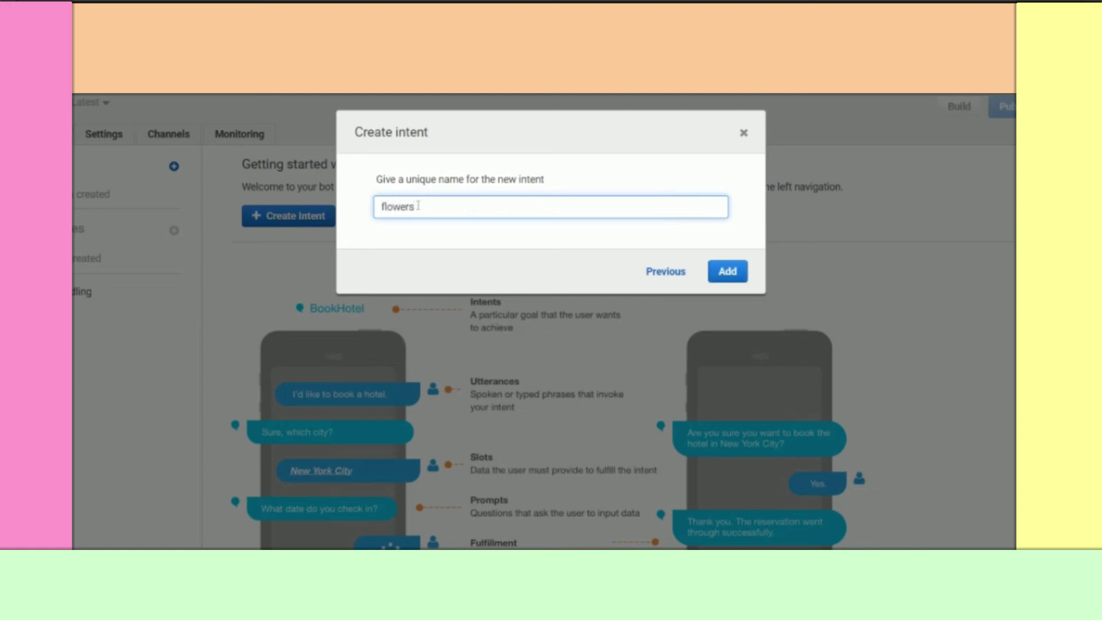
{"action": "type", "text": "-orde"}
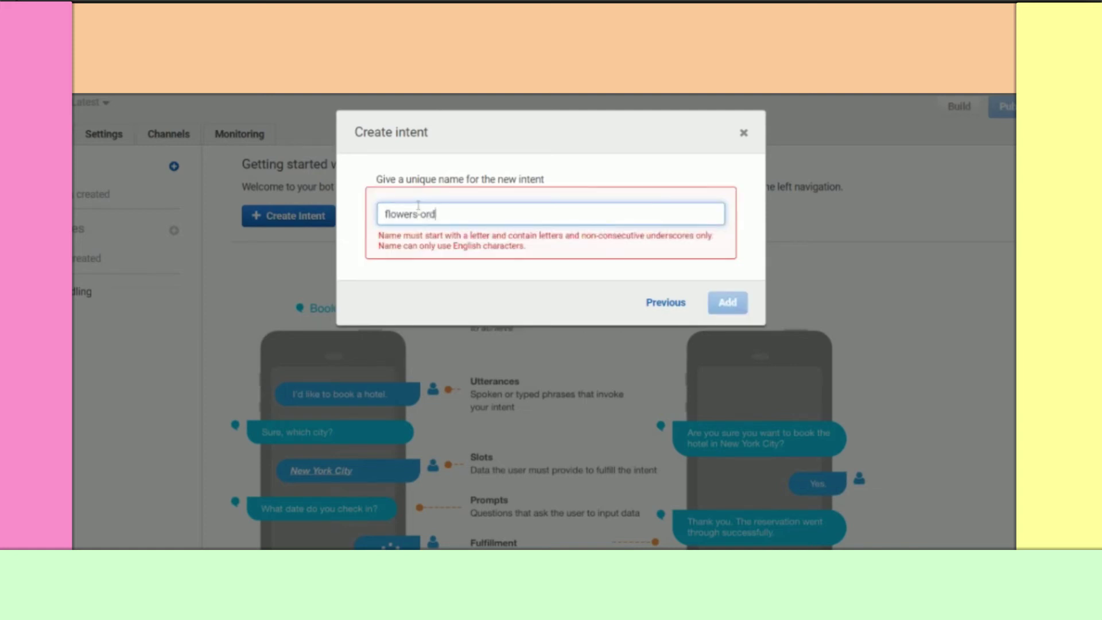
{"action": "key", "text": "BackSpace"}
{"action": "key", "text": "BackSpace"}
{"action": "key", "text": "BackSpace"}
{"action": "key", "text": "BackSpace"}
{"action": "key", "text": "BackSpace"}
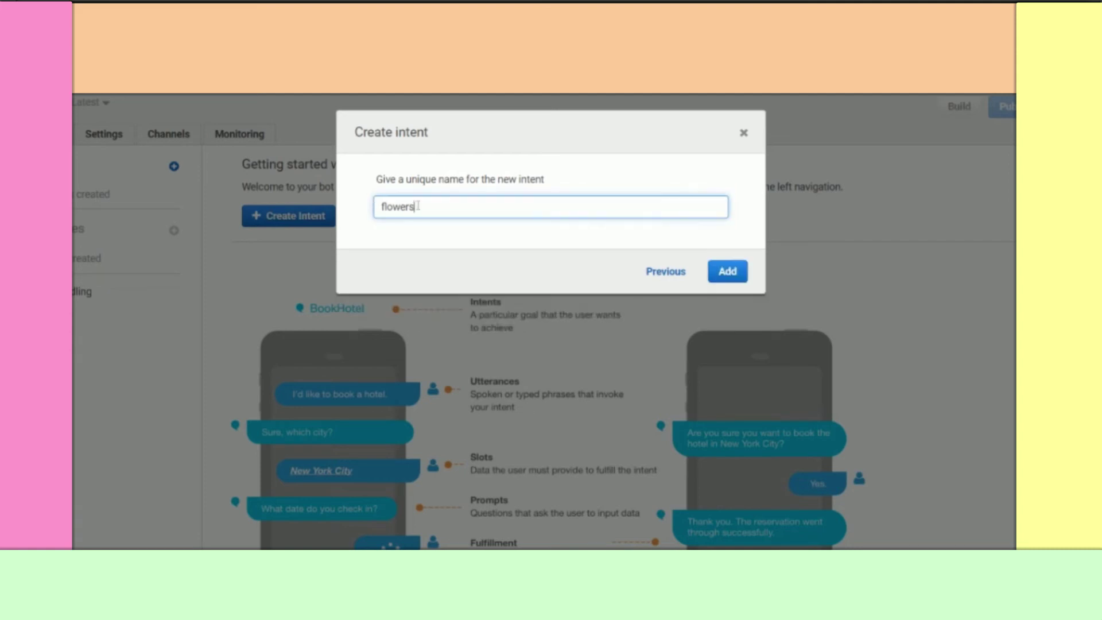
{"action": "type", "text": "Order"}
{"action": "double_click", "coordinate": [418, 206]}
{"action": "type", "text": "orderFlowers"}
{"action": "key", "text": "Home"}
{"action": "key", "text": "Delete"}
{"action": "type", "text": "O"}
{"action": "left_click", "coordinate": [739, 273]}
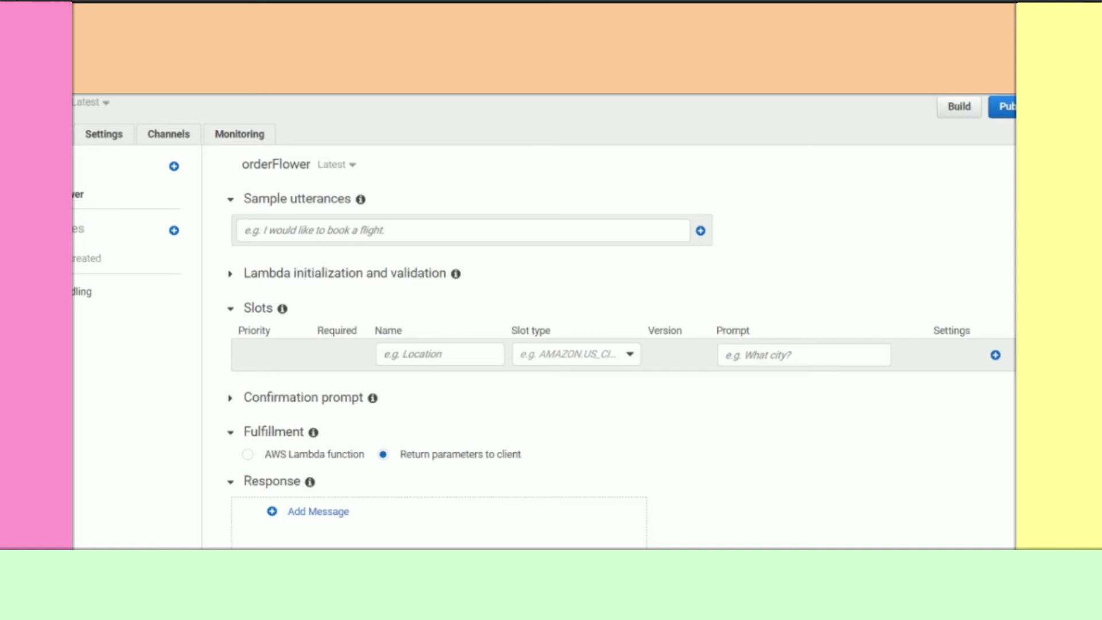
Add the sample utterance "I would like to order Flowers" to the orderFlower intent.
{"action": "left_click", "coordinate": [340, 231]}
{"action": "type", "text": "I would l"}
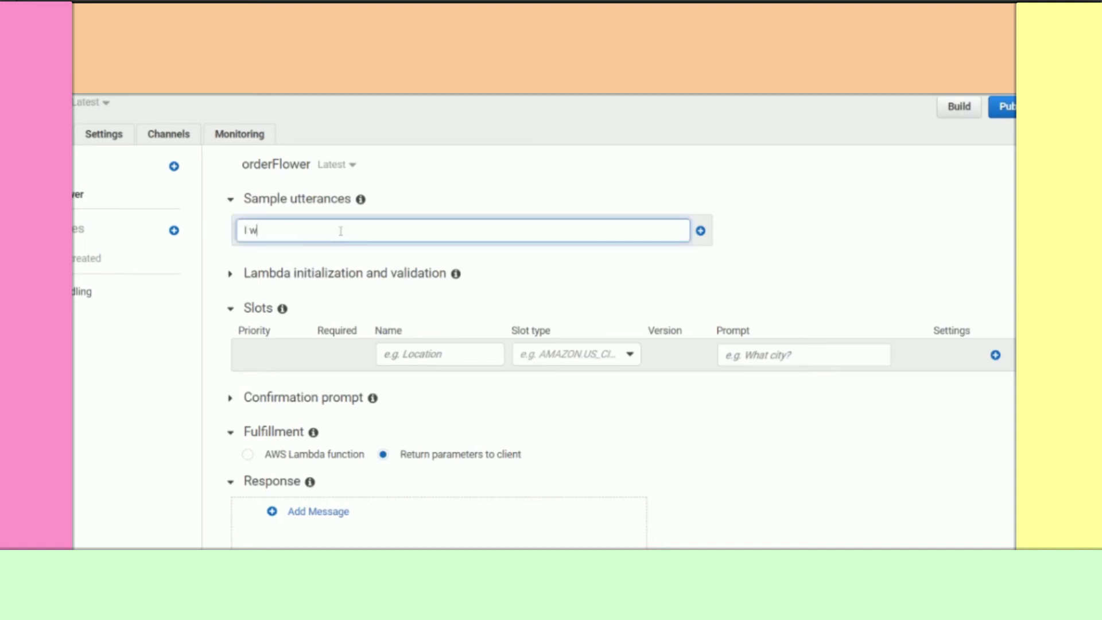
{"action": "type", "text": "ike to order Flowers"}
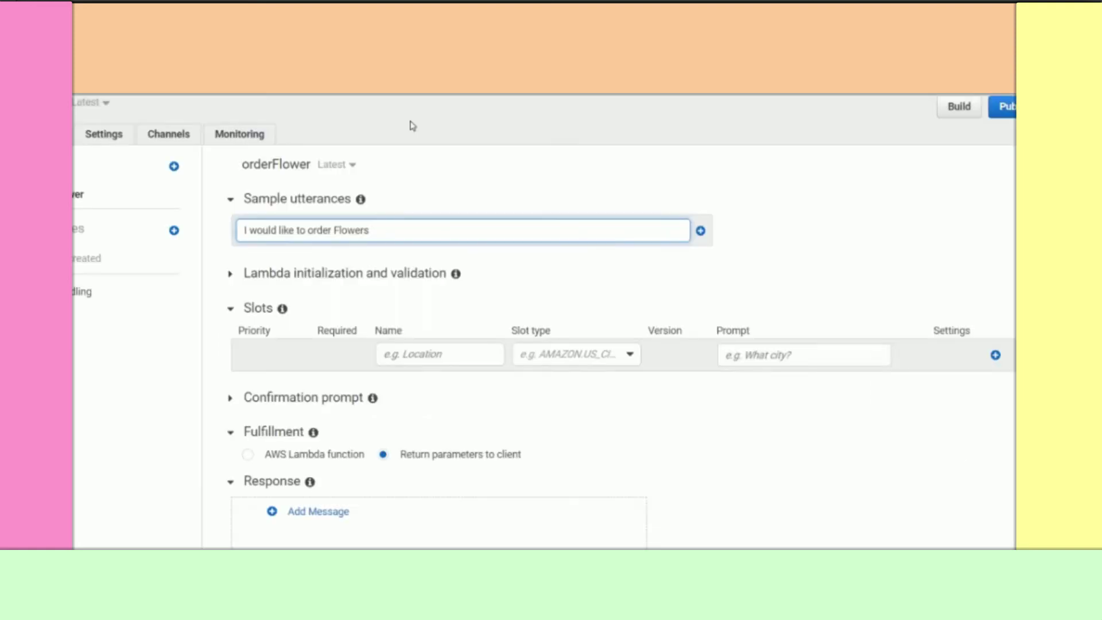
{"action": "left_click", "coordinate": [345, 97]}
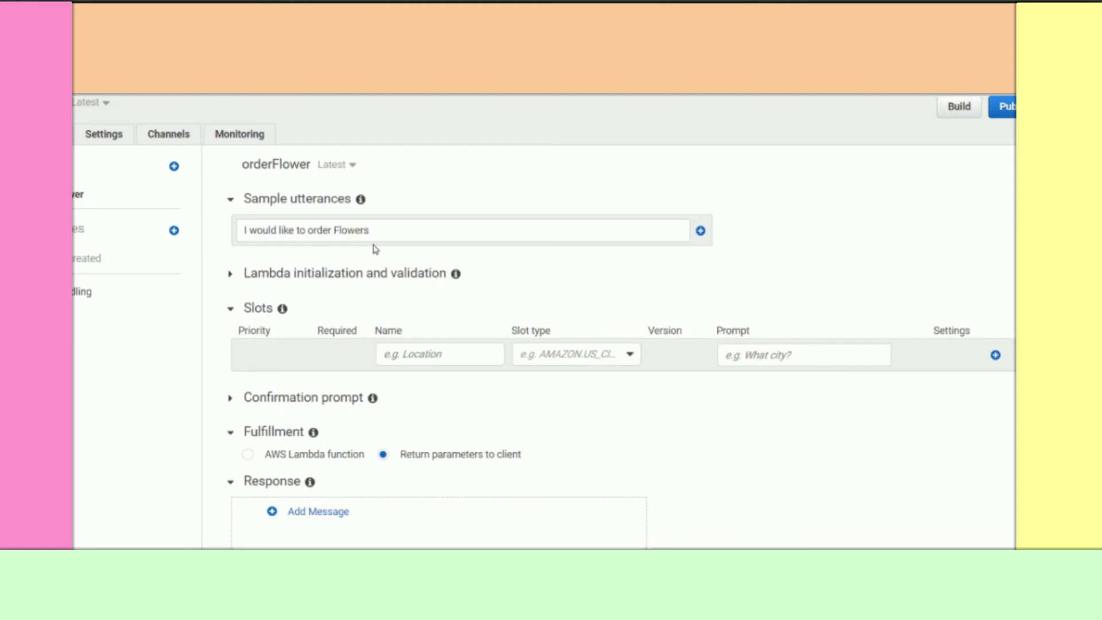
{"action": "left_click", "coordinate": [473, 350]}
{"action": "key", "text": "Return"}
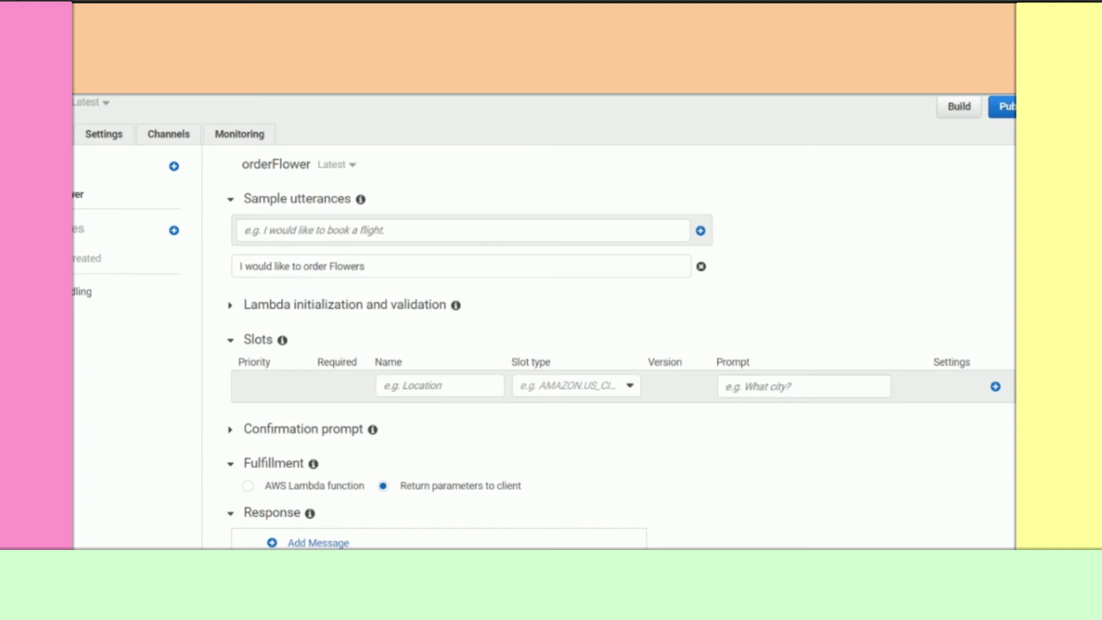
Name the intent's first slot flower-type.
{"action": "left_click", "coordinate": [459, 395]}
{"action": "type", "text": "f"}
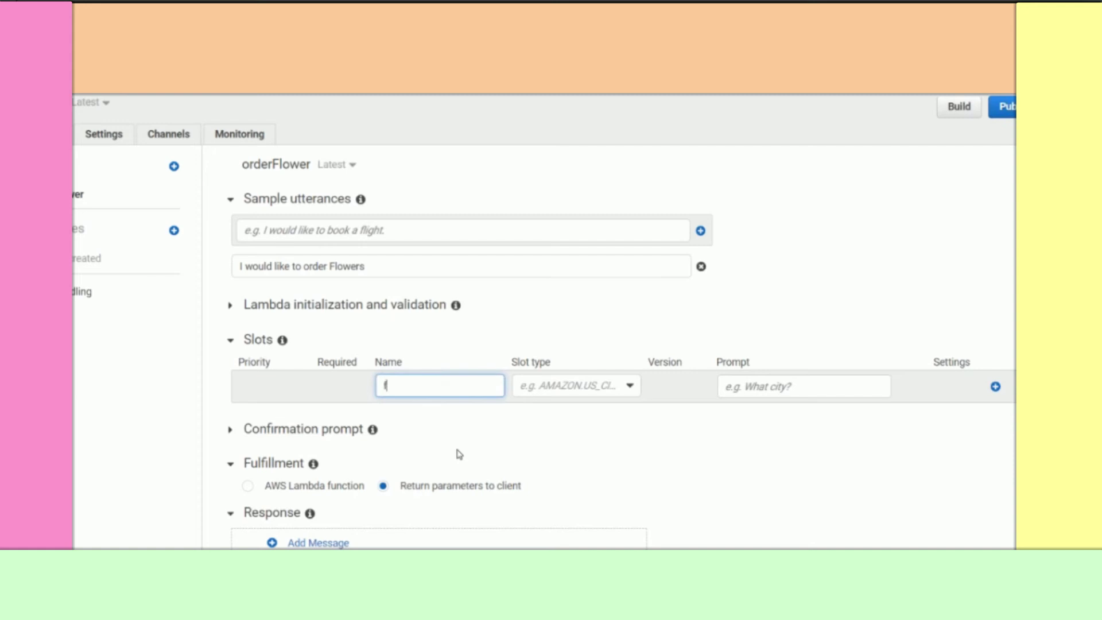
{"action": "type", "text": "lower-type"}
{"action": "key", "text": "Tab"}
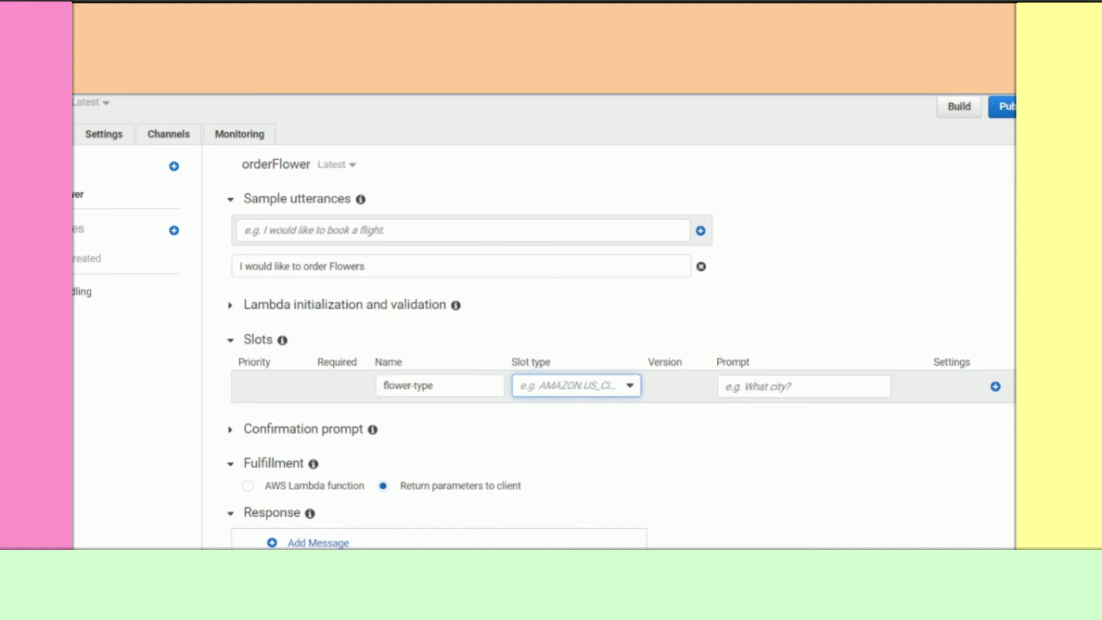
Assign the custom slot type FlowerTypes to the flower-type slot.
{"action": "left_click", "coordinate": [610, 392]}
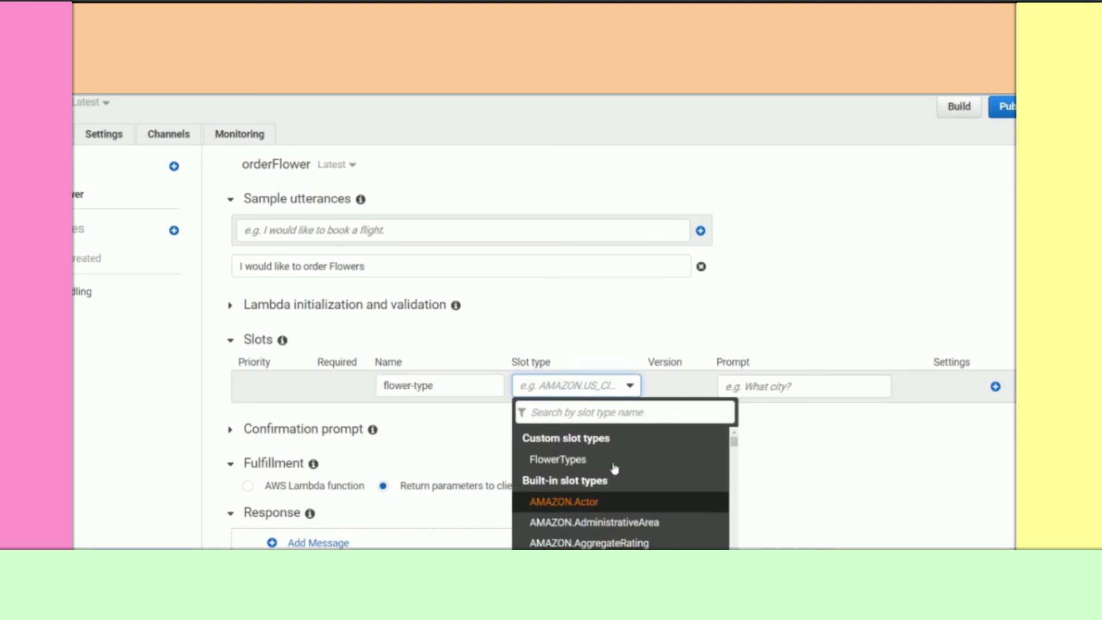
{"action": "left_click", "coordinate": [583, 388]}
{"action": "left_click", "coordinate": [583, 388]}
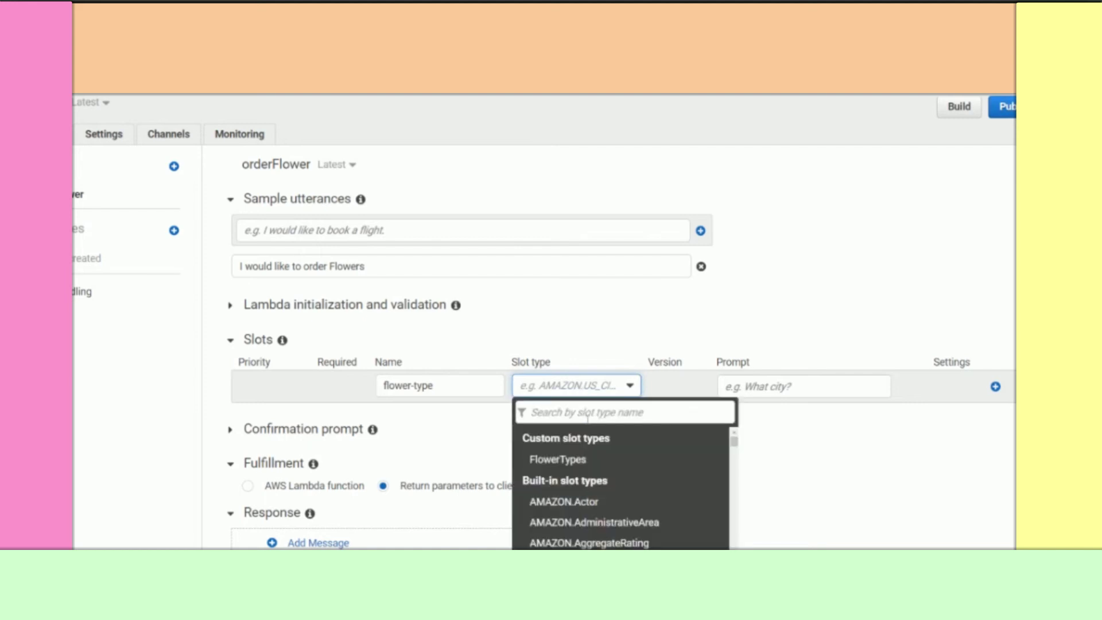
{"action": "type", "text": "foo"}
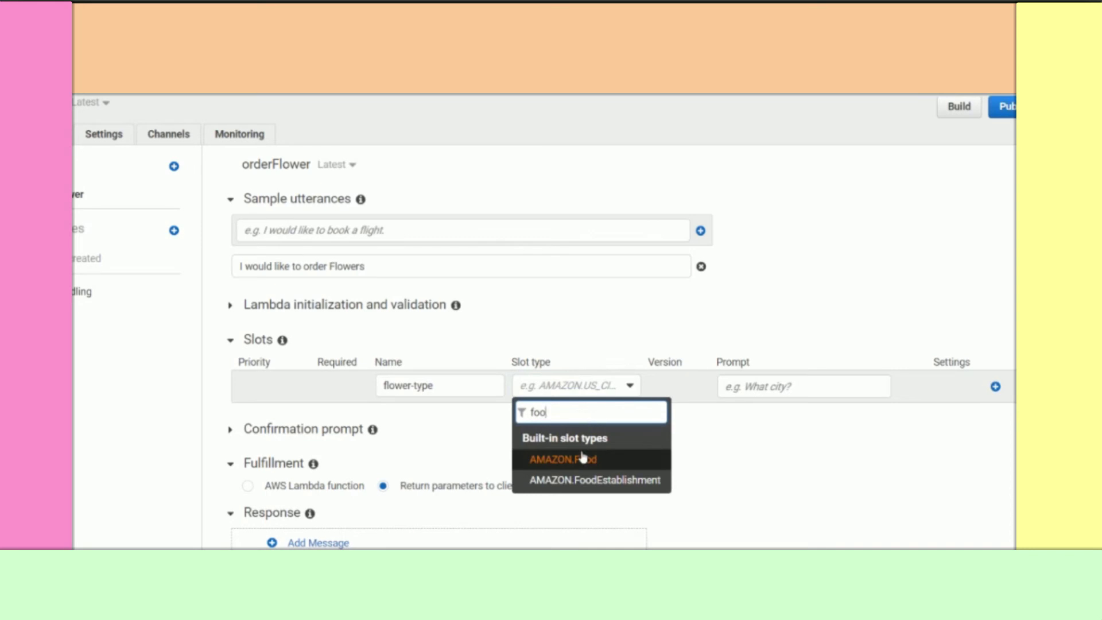
{"action": "key", "text": "BackSpace"}
{"action": "key", "text": "BackSpace"}
{"action": "key", "text": "BackSpace"}
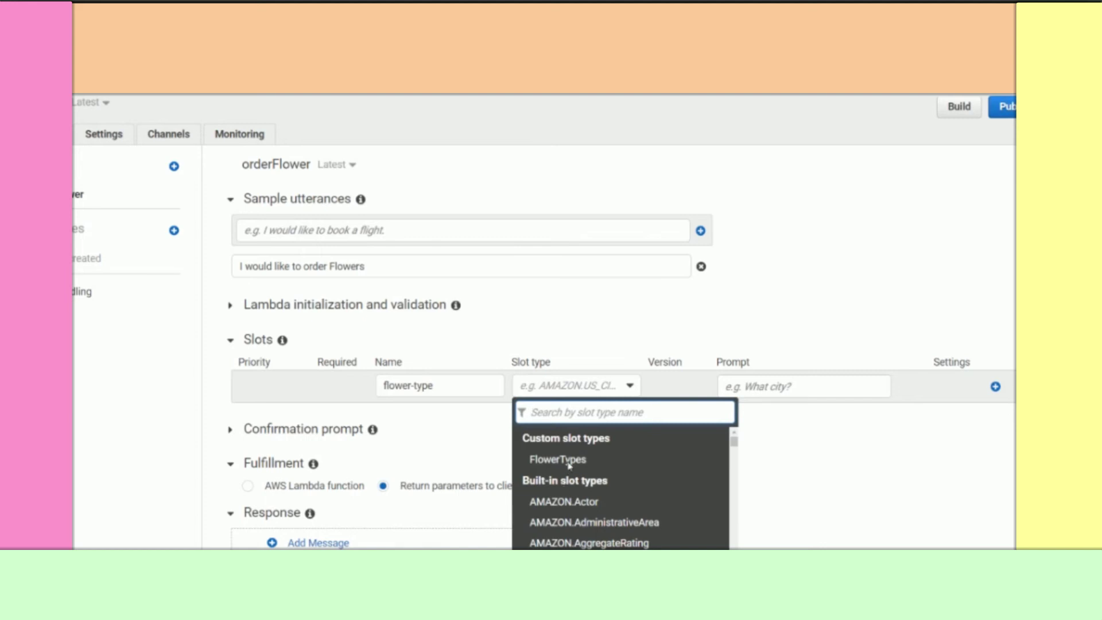
{"action": "left_click", "coordinate": [569, 460]}
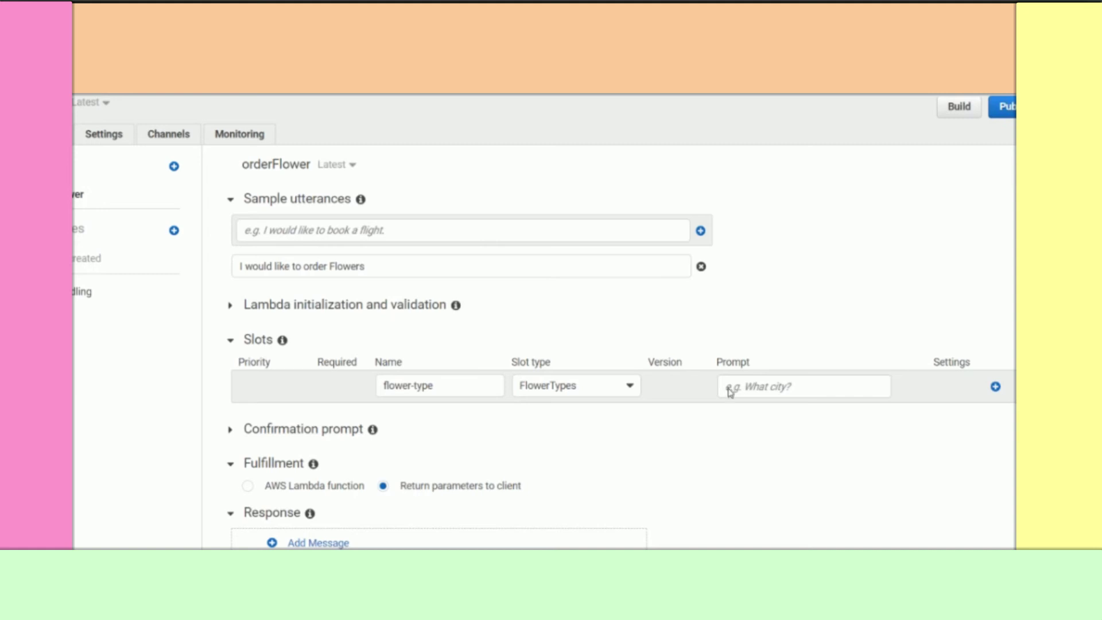
Enter "What type?" as the prompt for flower-type and add the slot to the intent.
{"action": "left_click", "coordinate": [759, 388]}
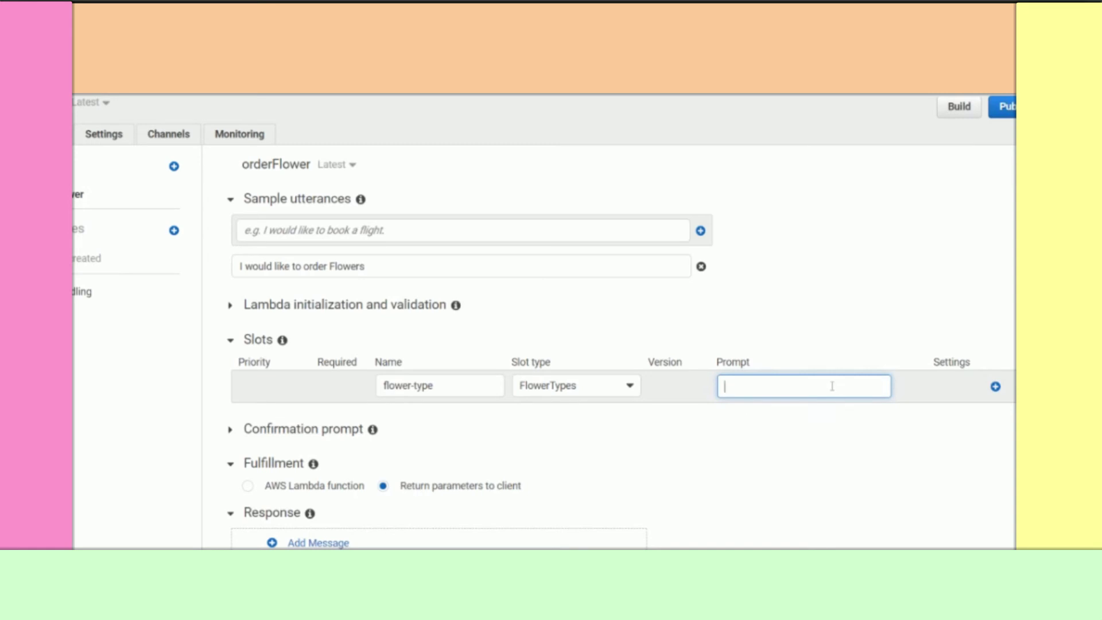
{"action": "type", "text": "What type?"}
{"action": "left_click", "coordinate": [1015, 256]}
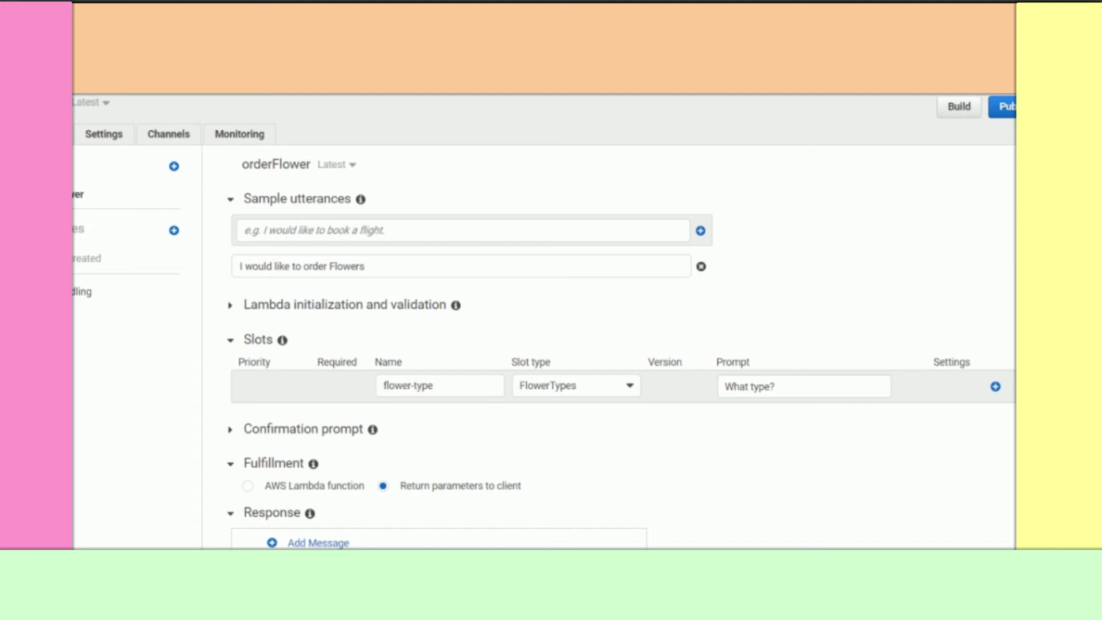
{"action": "left_click", "coordinate": [995, 387]}
{"action": "left_click", "coordinate": [465, 394]}
{"action": "type", "text": "l"}
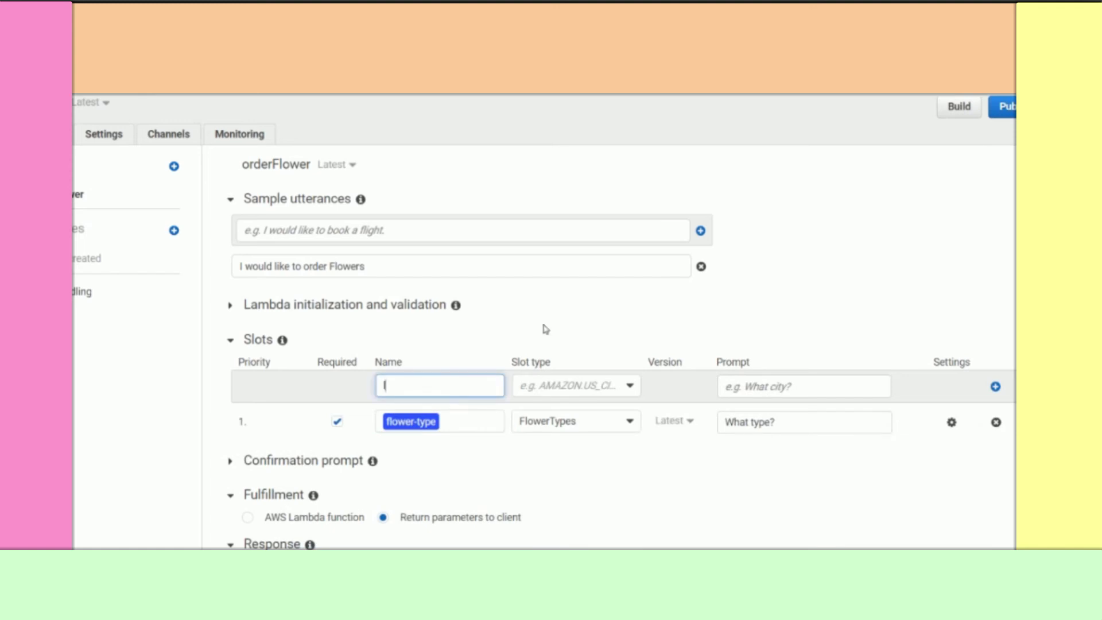
{"action": "type", "text": "ocation"}
{"action": "left_click", "coordinate": [546, 386]}
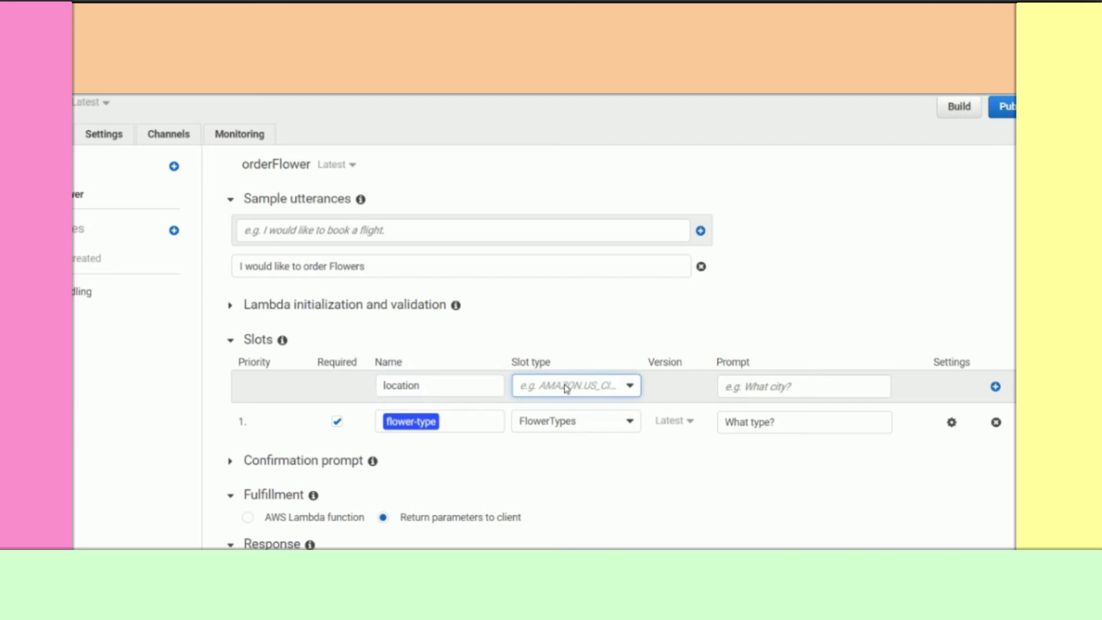
{"action": "left_click", "coordinate": [566, 388]}
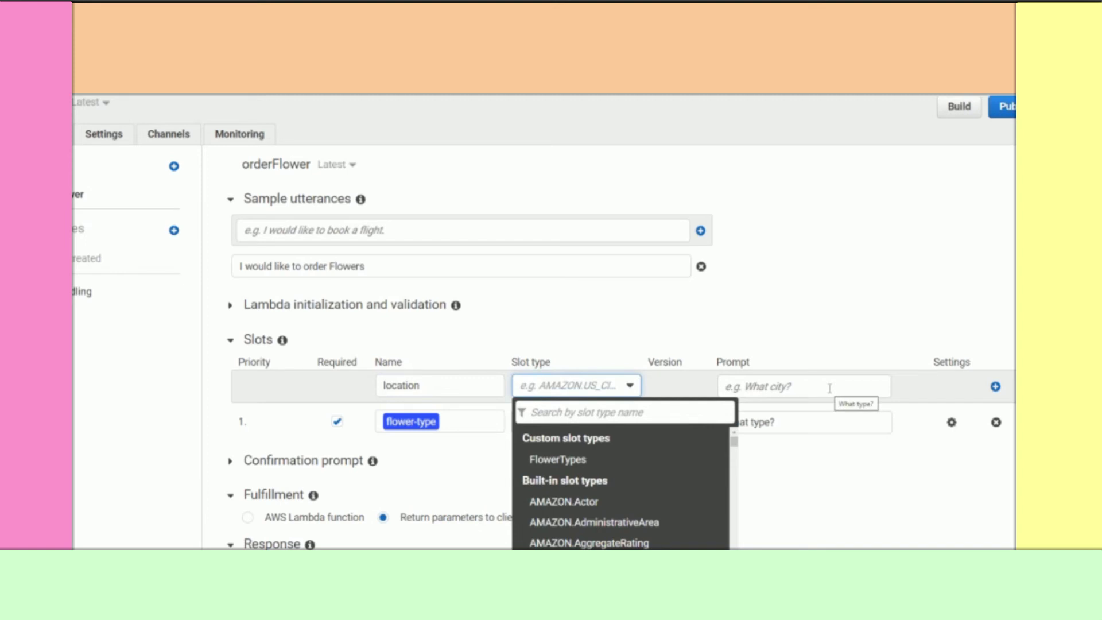
{"action": "left_click", "coordinate": [599, 413]}
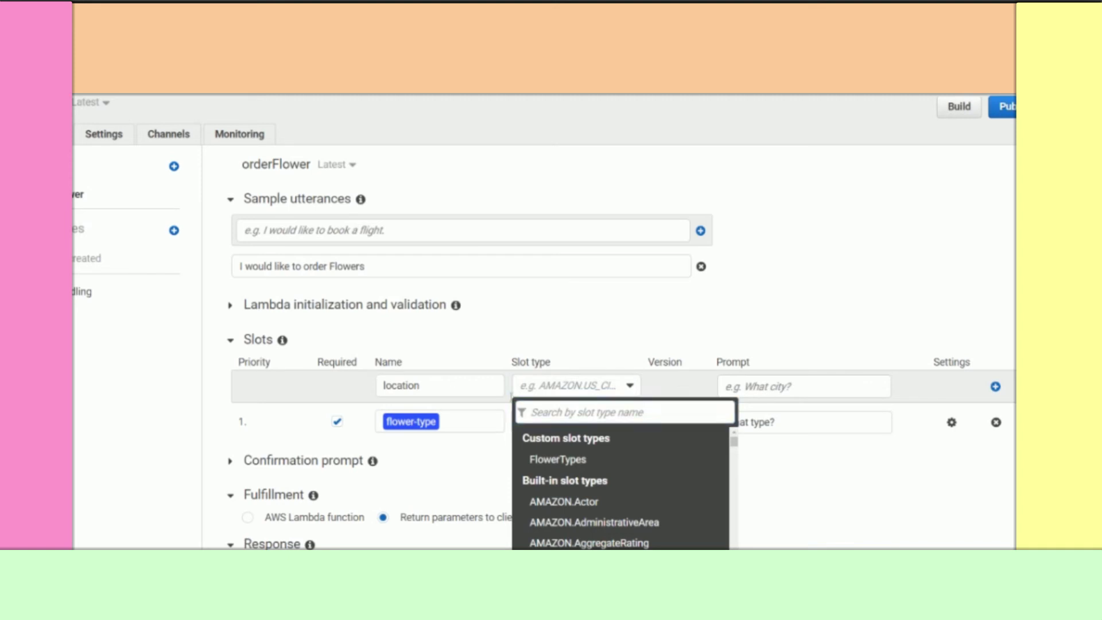
Name the second slot city and assign it the built-in slot type AMAZON.US_CITY.
{"action": "double_click", "coordinate": [453, 380]}
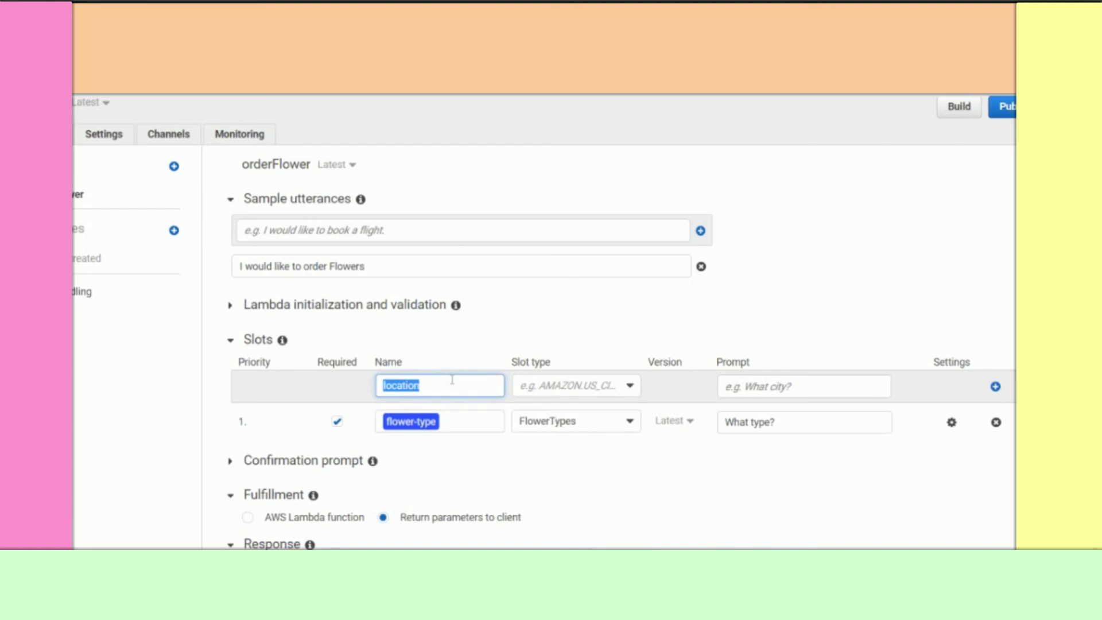
{"action": "type", "text": "city"}
{"action": "left_click", "coordinate": [582, 387]}
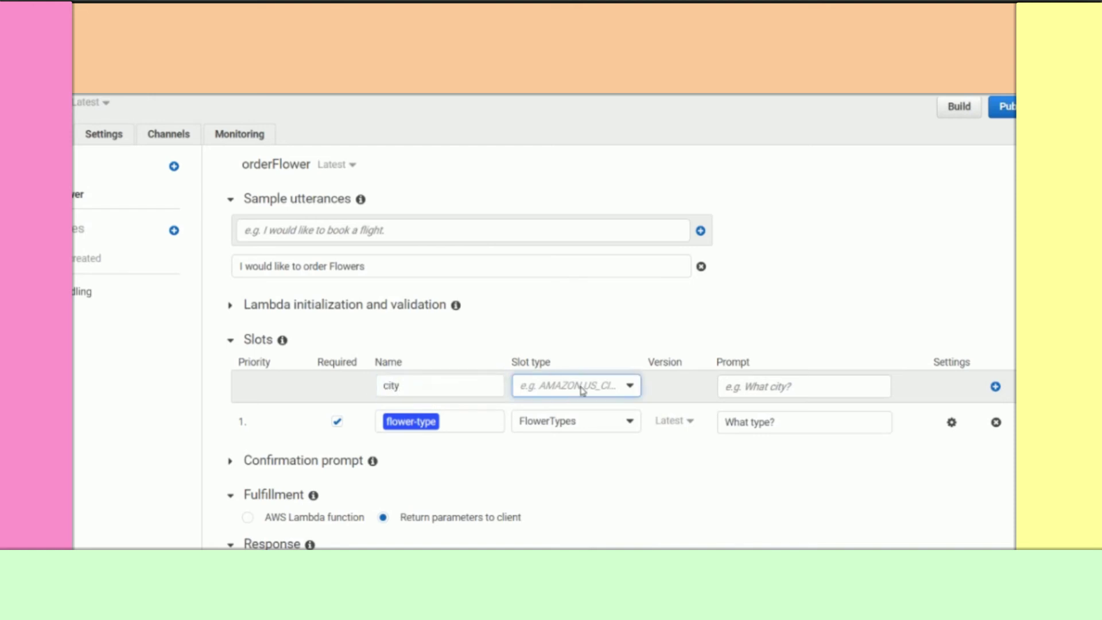
{"action": "left_click", "coordinate": [582, 413]}
{"action": "type", "text": "ci"}
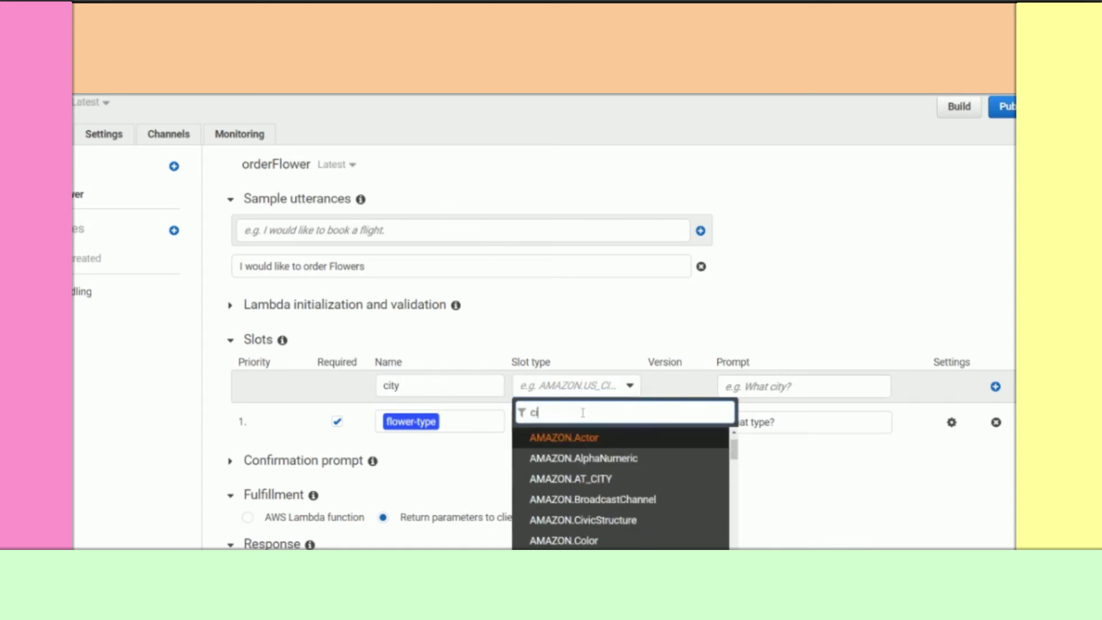
{"action": "type", "text": "ty"}
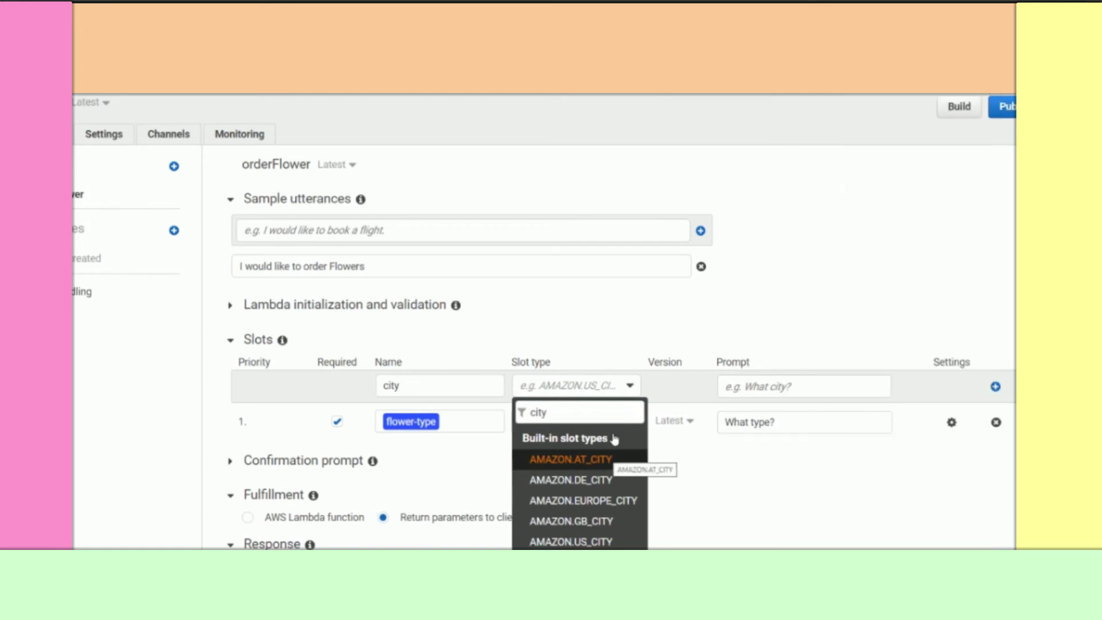
{"action": "left_click", "coordinate": [603, 543]}
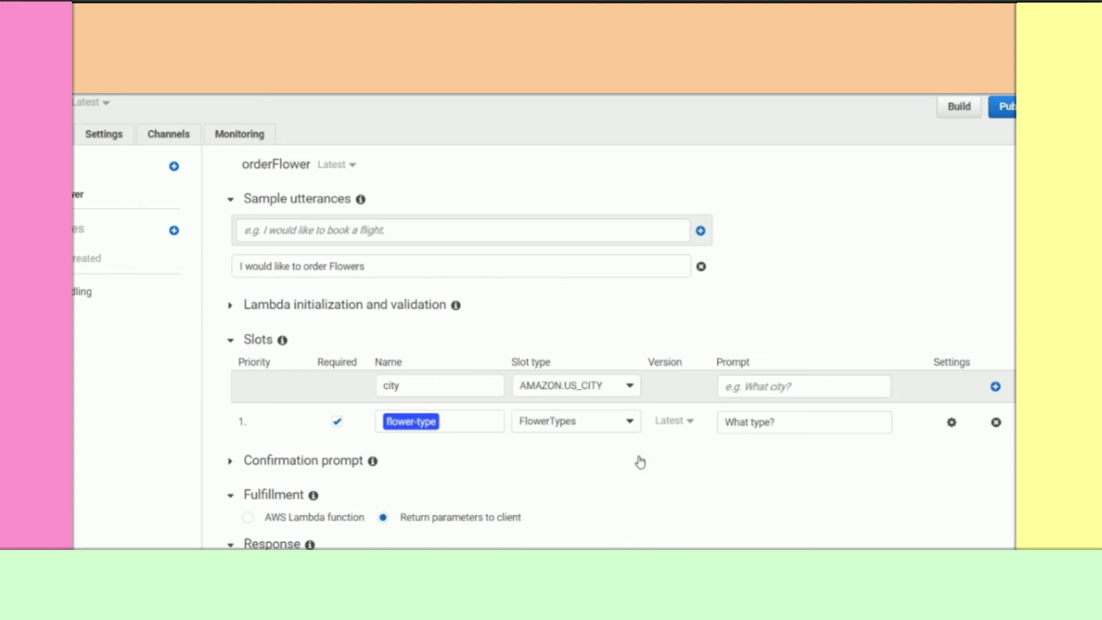
Enter "Which City?" as the prompt for the city slot and add the slot to the intent.
{"action": "left_click", "coordinate": [753, 390]}
{"action": "type", "text": "Which City"}
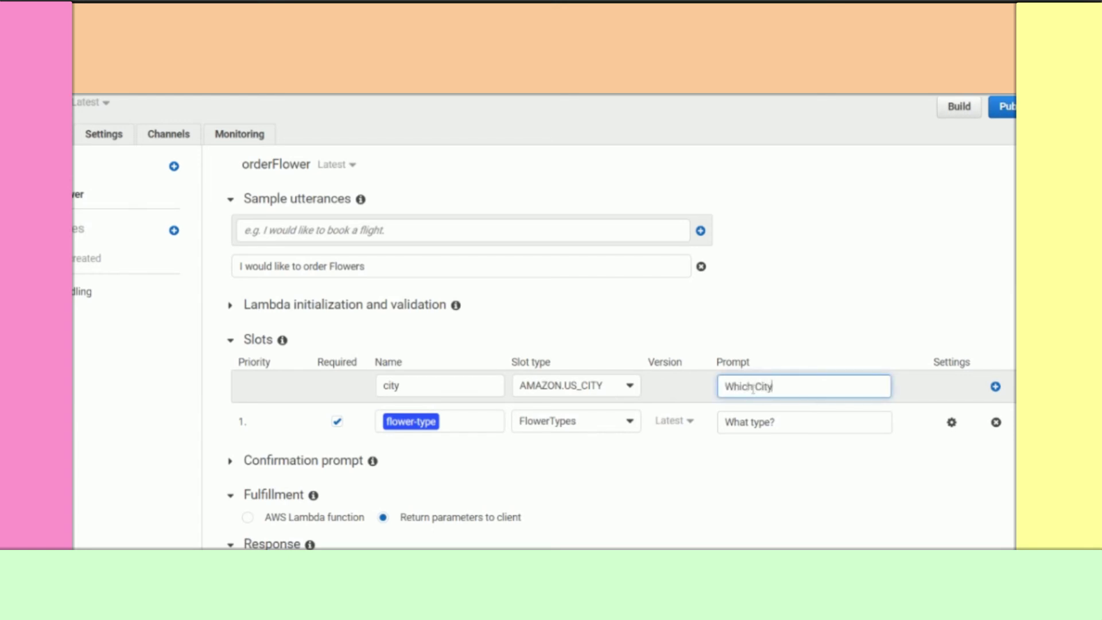
{"action": "type", "text": "?"}
{"action": "left_click", "coordinate": [997, 387]}
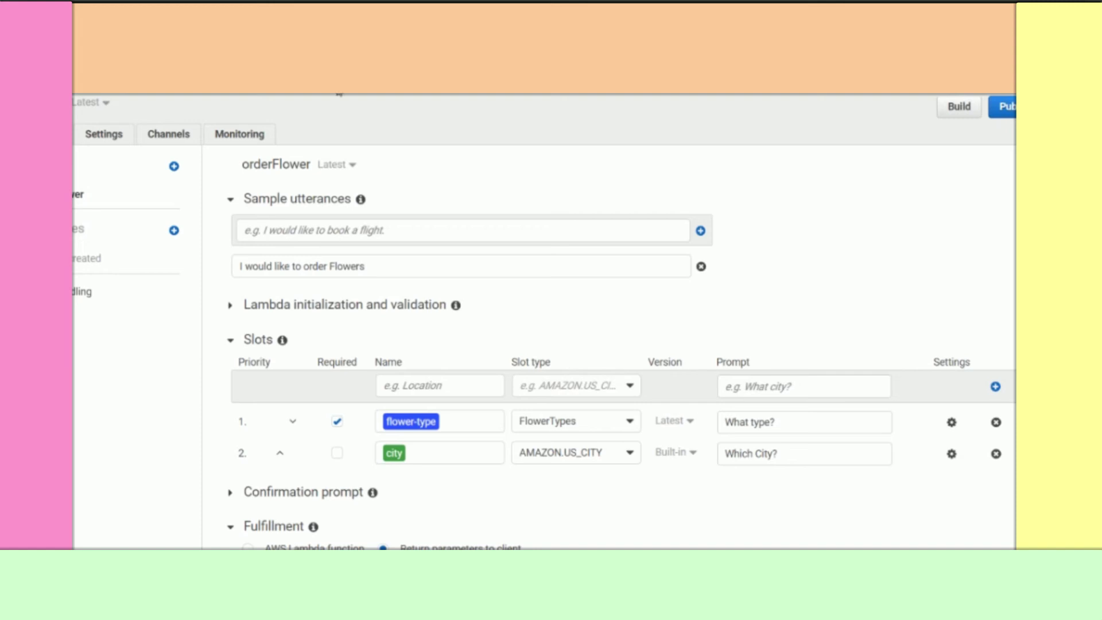
Name the third slot of the intent date.
{"action": "left_click", "coordinate": [456, 387]}
{"action": "type", "text": "time"}
{"action": "key", "text": "Tab"}
{"action": "left_click", "coordinate": [457, 389]}
{"action": "double_click", "coordinate": [457, 389]}
{"action": "type", "text": "date"}
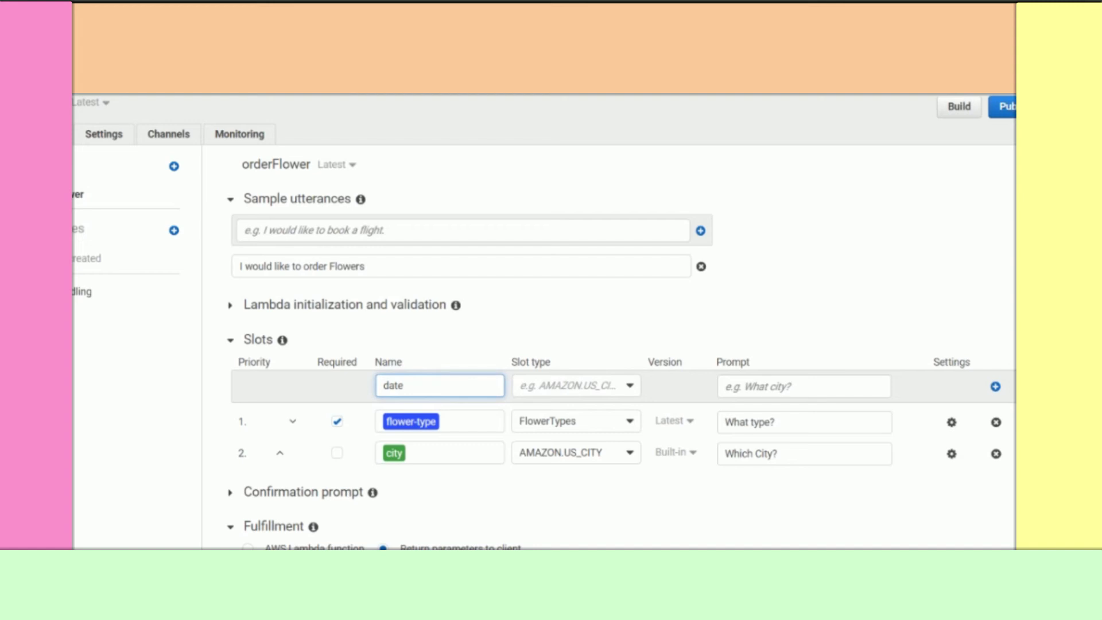
Assign the built-in slot type AMAZON.DATE to the date slot.
{"action": "left_click", "coordinate": [658, 398]}
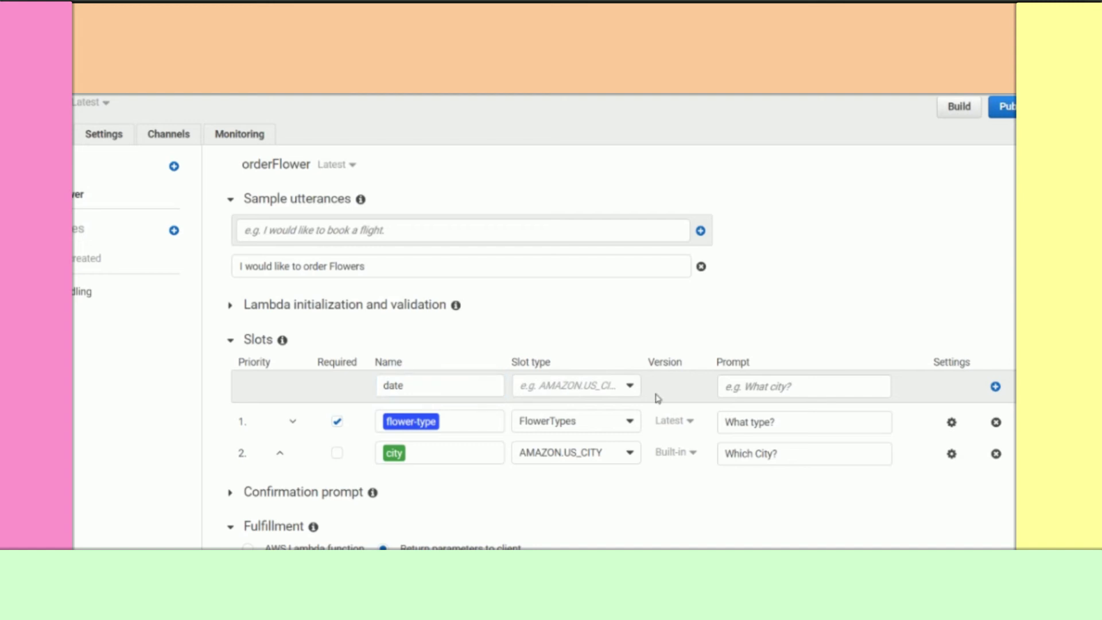
{"action": "left_click", "coordinate": [630, 385]}
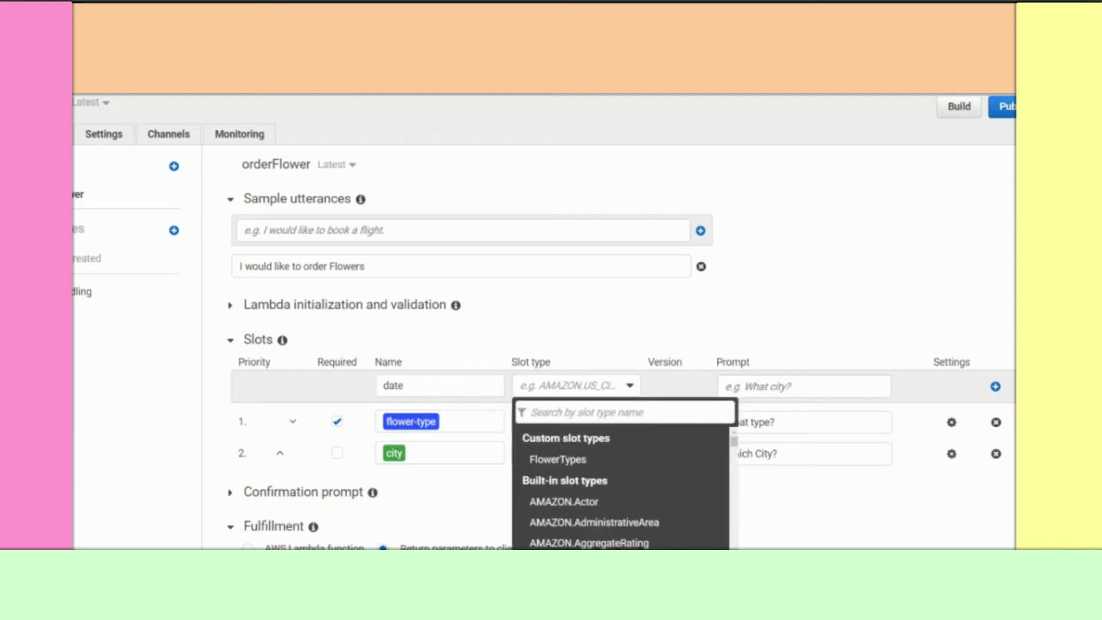
{"action": "type", "text": "da"}
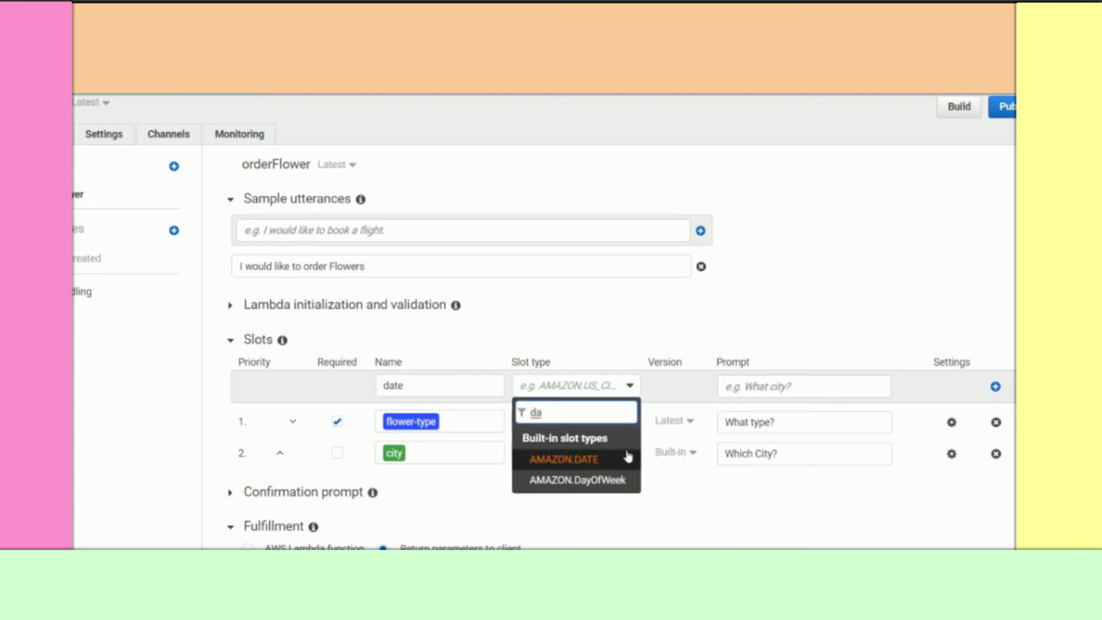
{"action": "left_click", "coordinate": [600, 465]}
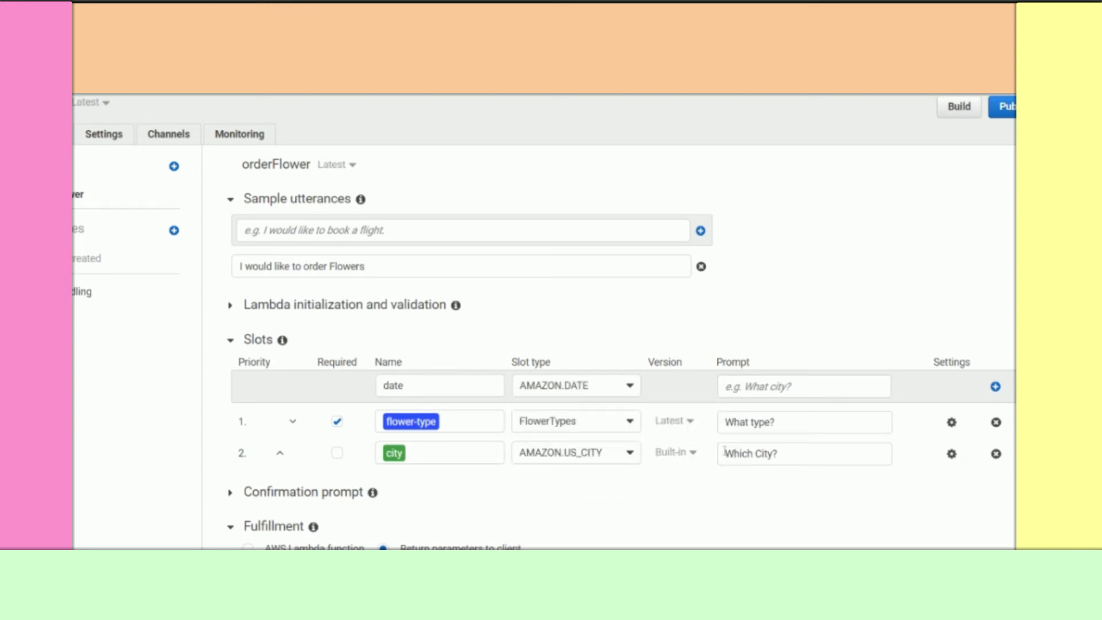
Enter "What date?" as the prompt for the date slot and add the slot to the intent.
{"action": "left_click", "coordinate": [808, 394]}
{"action": "type", "text": "What date?"}
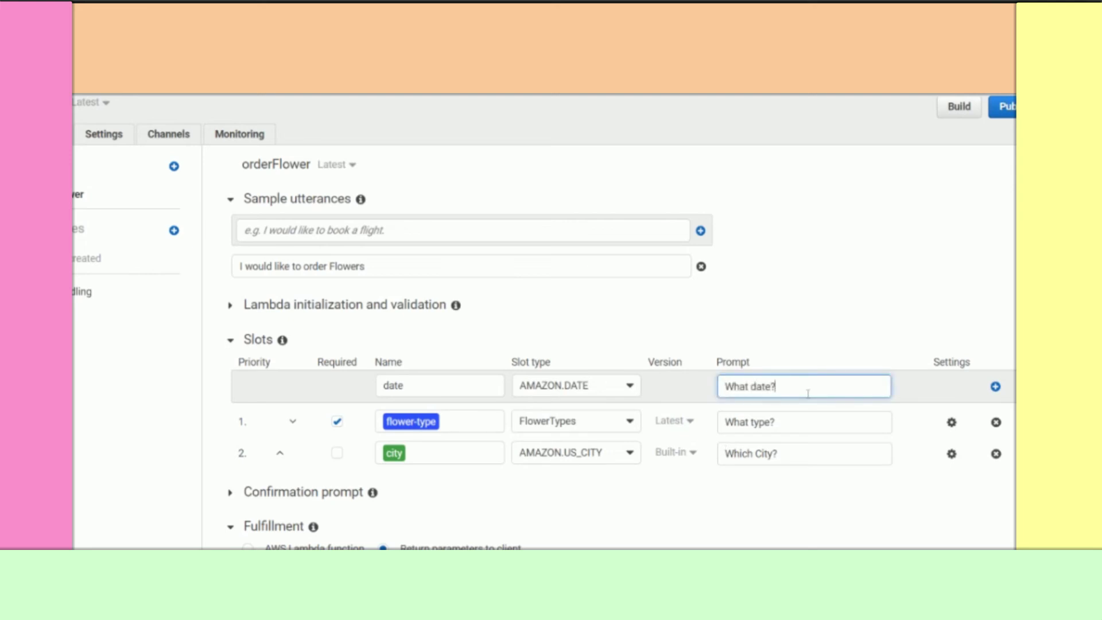
{"action": "left_click", "coordinate": [996, 387]}
Name the fourth slot time and assign it the built-in slot type AMAZON.TIME.
{"action": "left_click", "coordinate": [477, 392]}
{"action": "type", "text": "time"}
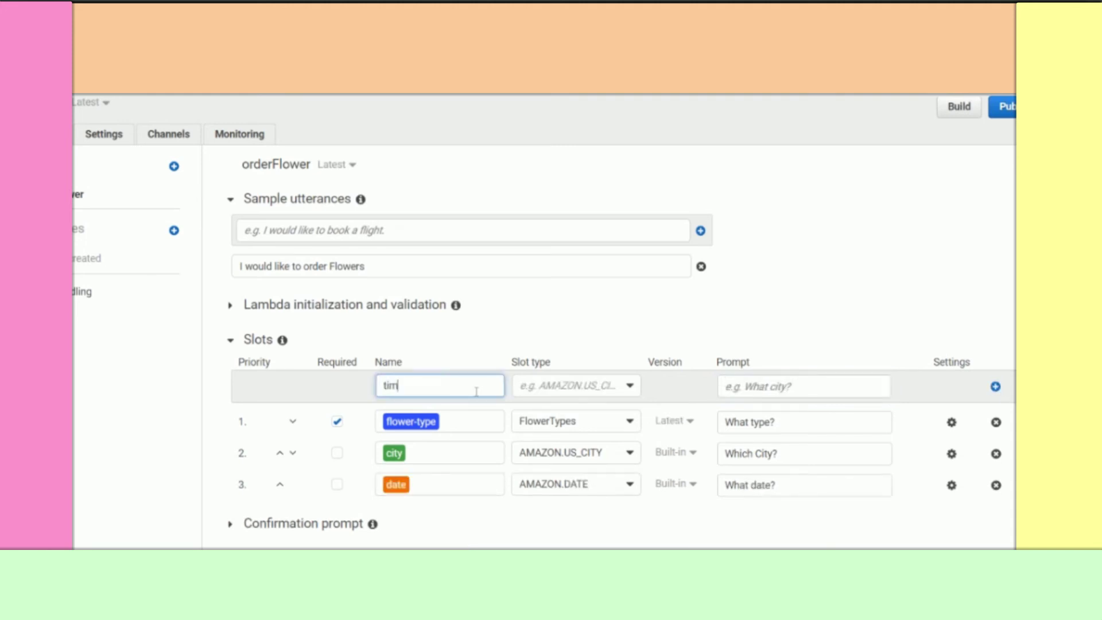
{"action": "key", "text": "Tab"}
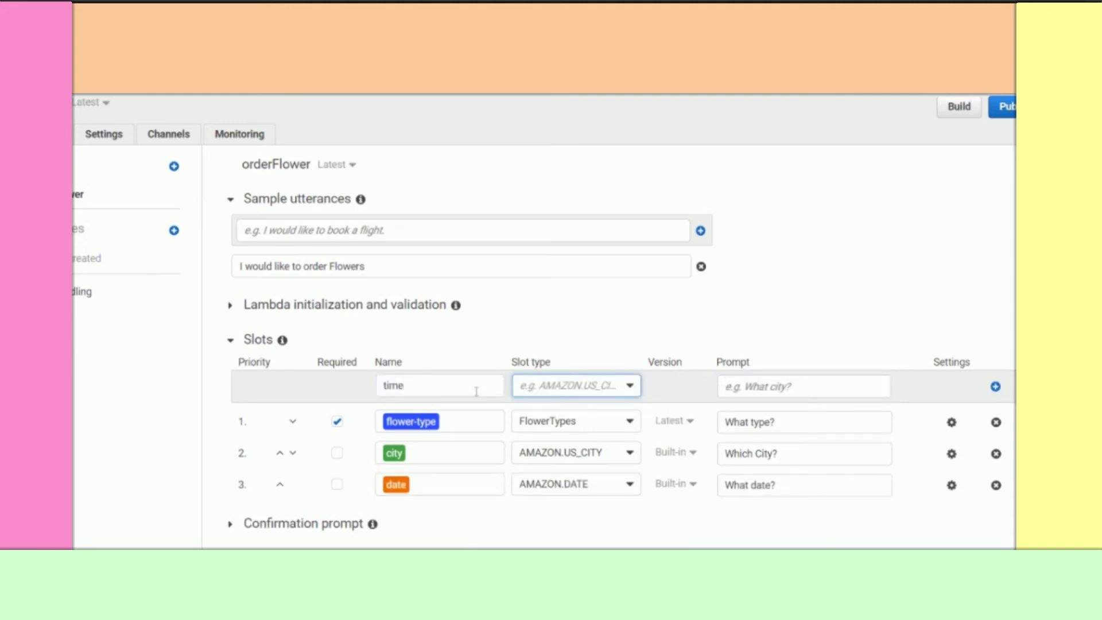
{"action": "left_click", "coordinate": [585, 386]}
{"action": "left_click", "coordinate": [573, 417]}
{"action": "type", "text": "time"}
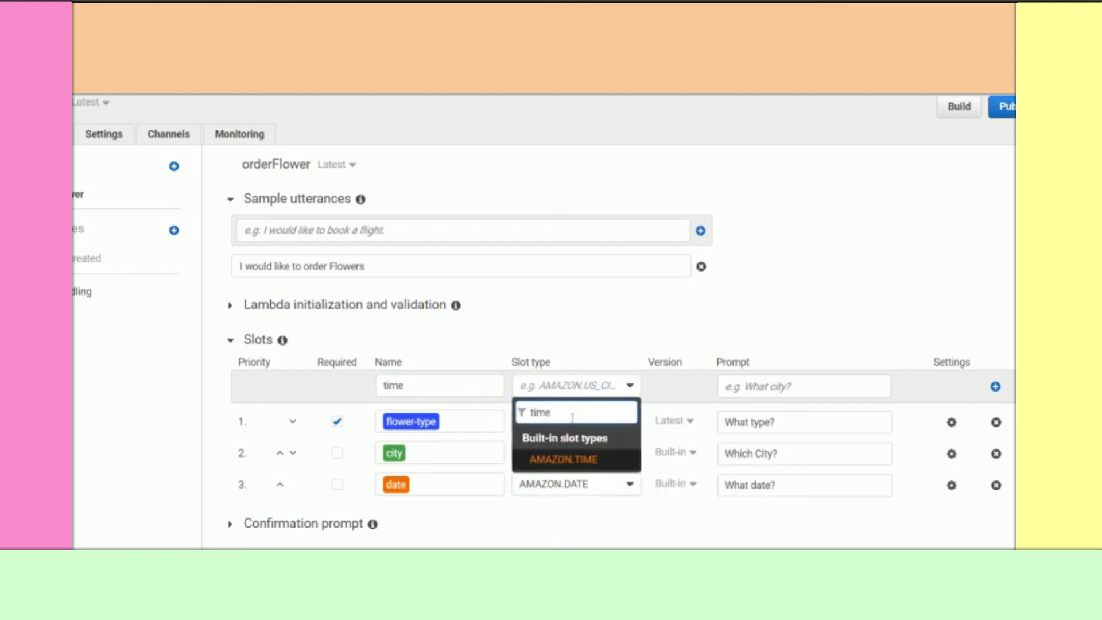
{"action": "left_click", "coordinate": [573, 460]}
Enter "What time?" as the prompt for the time slot and add the slot to the intent.
{"action": "left_click", "coordinate": [770, 390]}
{"action": "type", "text": "What time?"}
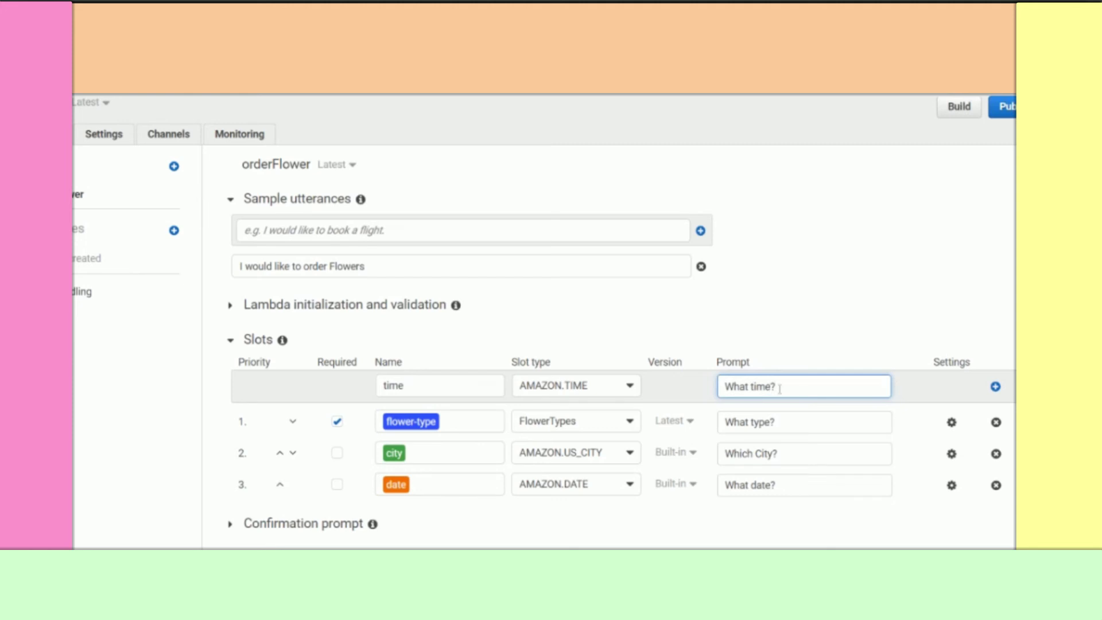
{"action": "left_click", "coordinate": [997, 387]}
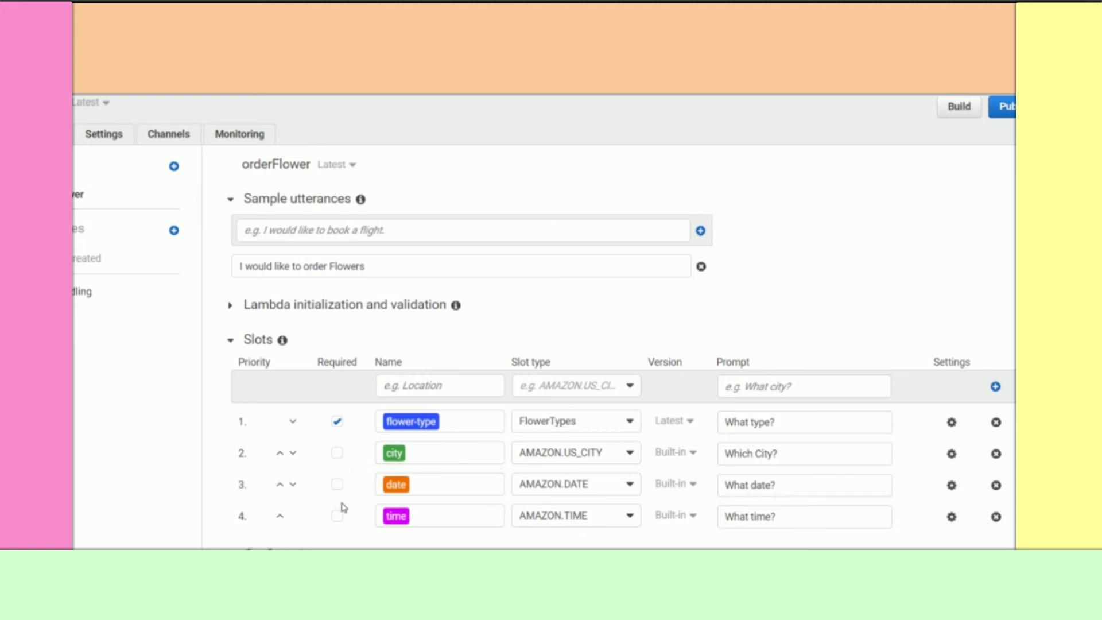
Mark the city and date slots as required.
{"action": "left_click", "coordinate": [340, 453]}
{"action": "left_click", "coordinate": [341, 490]}
Try out the confirmation prompt option of the orderFlower intent.
{"action": "scroll", "coordinate": [377, 520], "scroll_direction": "down", "scroll_amount": 2}
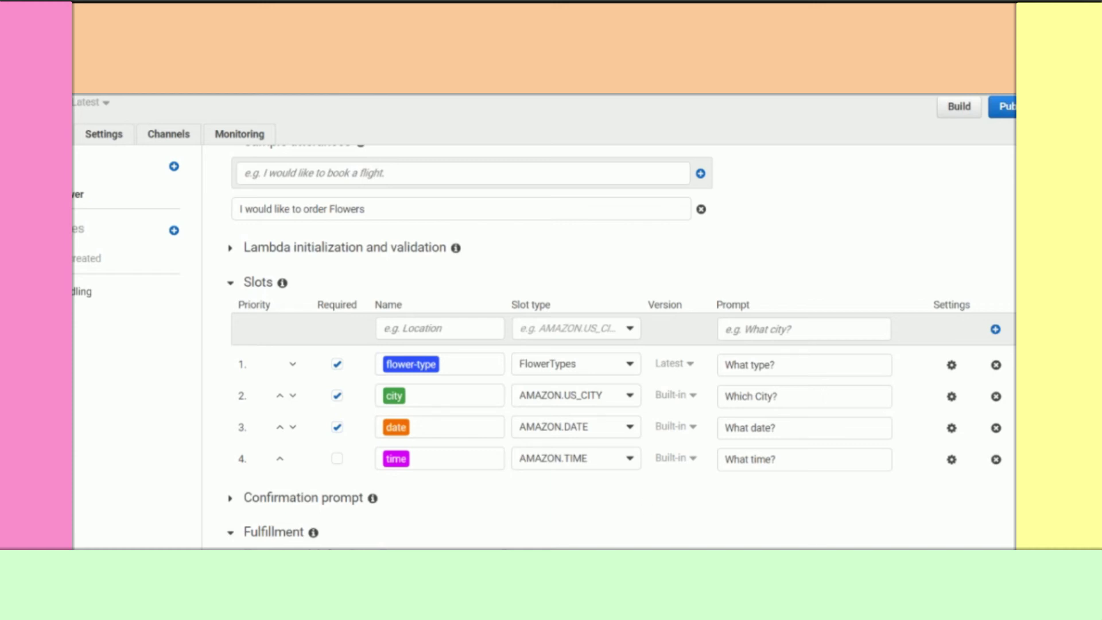
{"action": "left_click", "coordinate": [319, 499]}
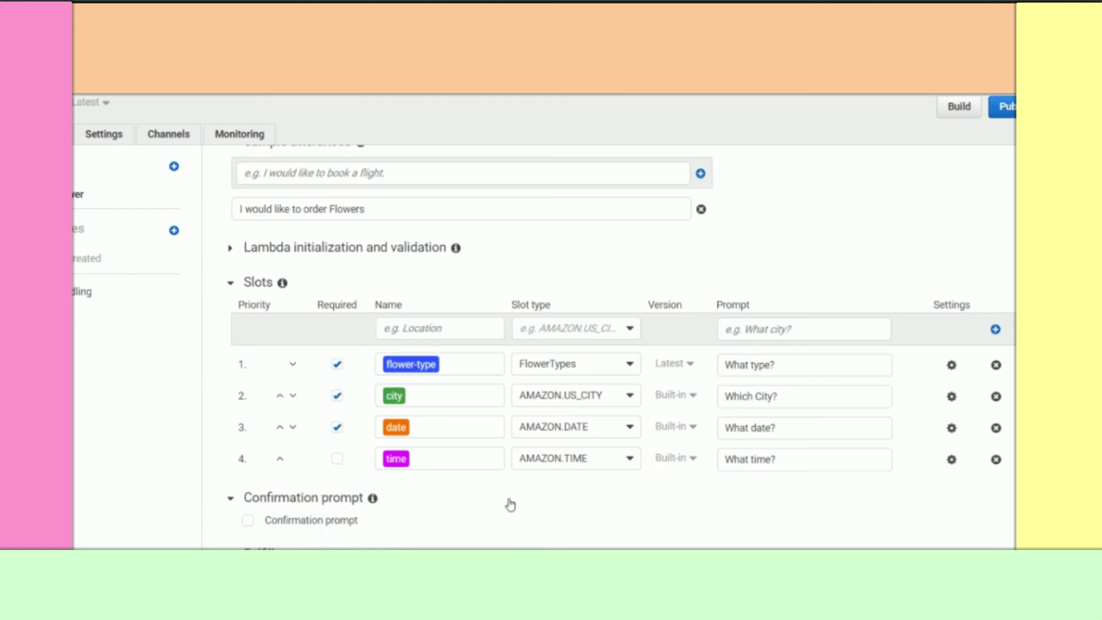
{"action": "scroll", "coordinate": [511, 505], "scroll_direction": "down", "scroll_amount": 3}
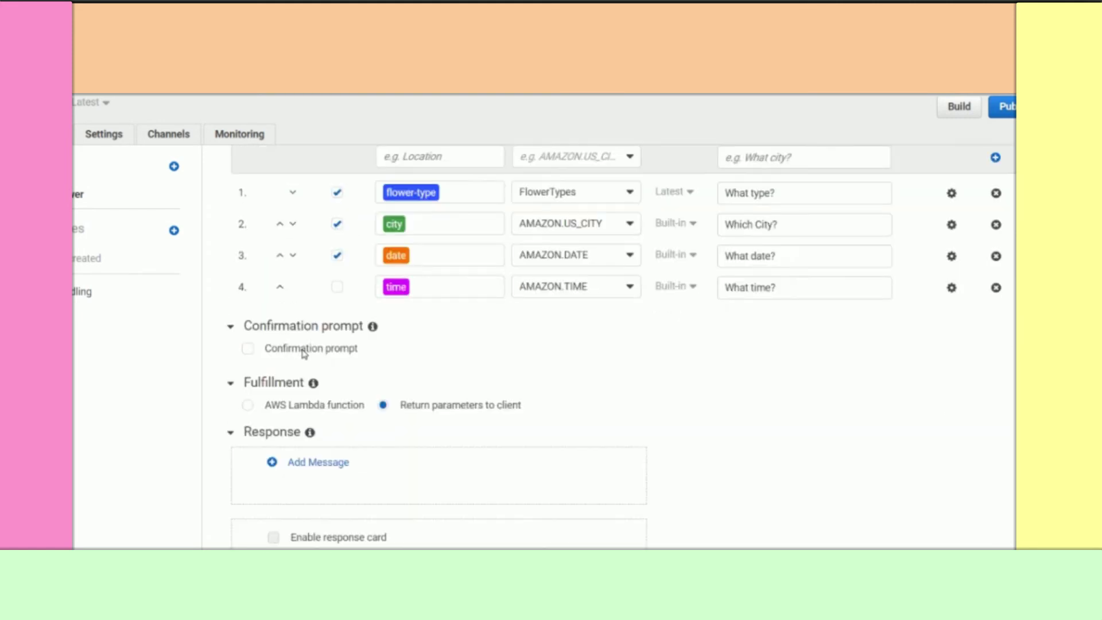
{"action": "left_click", "coordinate": [304, 351]}
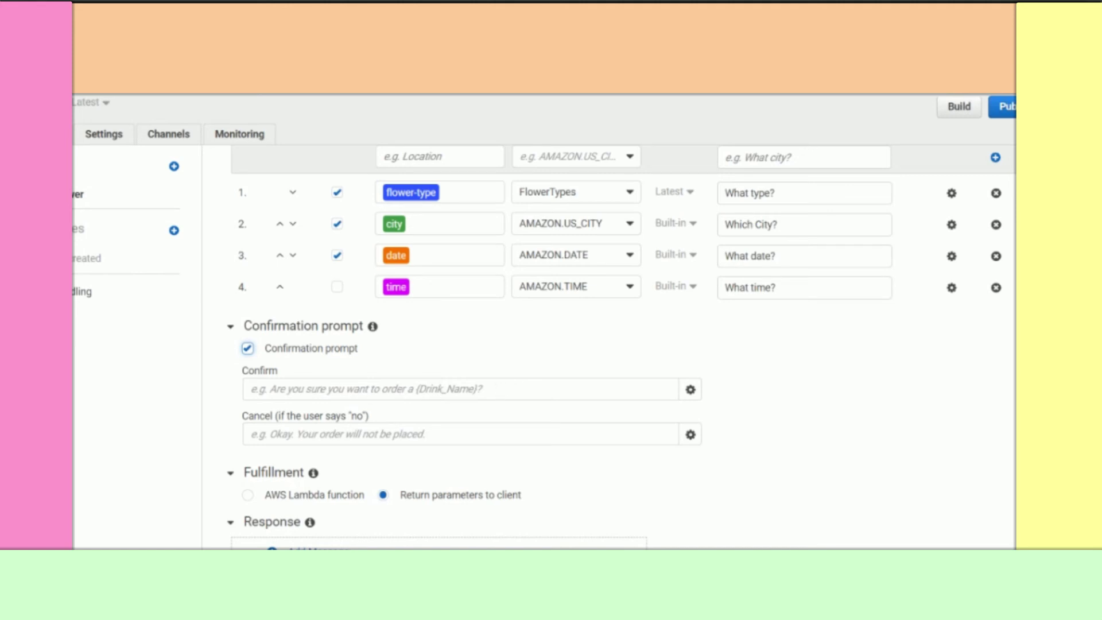
{"action": "left_click", "coordinate": [753, 375]}
{"action": "left_click", "coordinate": [338, 356]}
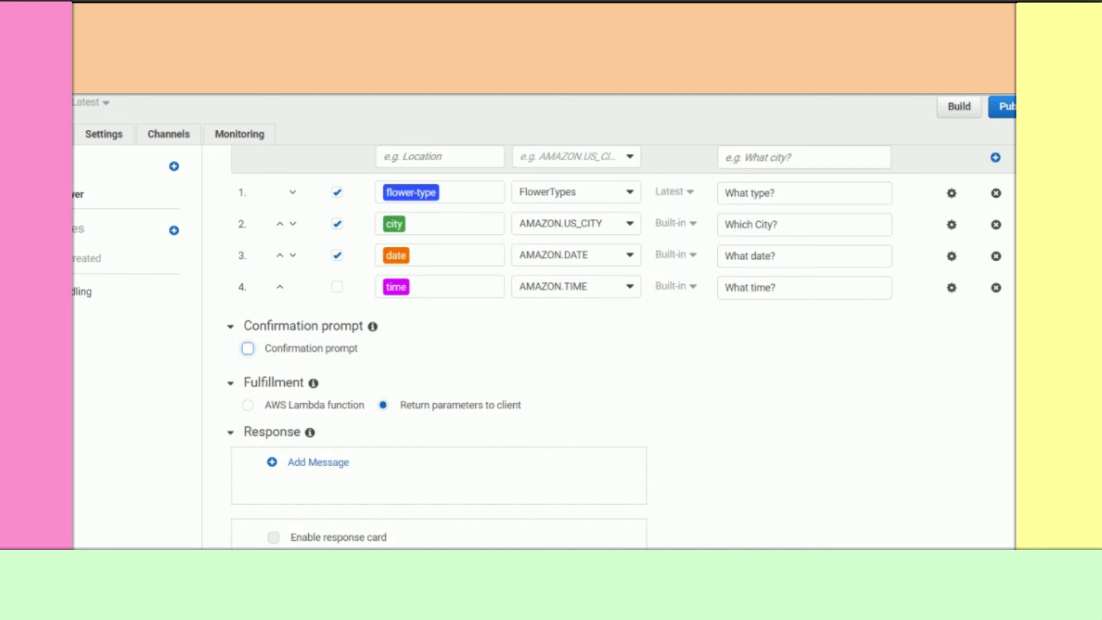
Add a response message to the intent reading "Thank you. Your order has been placed!".
{"action": "left_click", "coordinate": [497, 243]}
{"action": "scroll", "coordinate": [425, 364], "scroll_direction": "down", "scroll_amount": 2}
{"action": "left_click", "coordinate": [321, 349]}
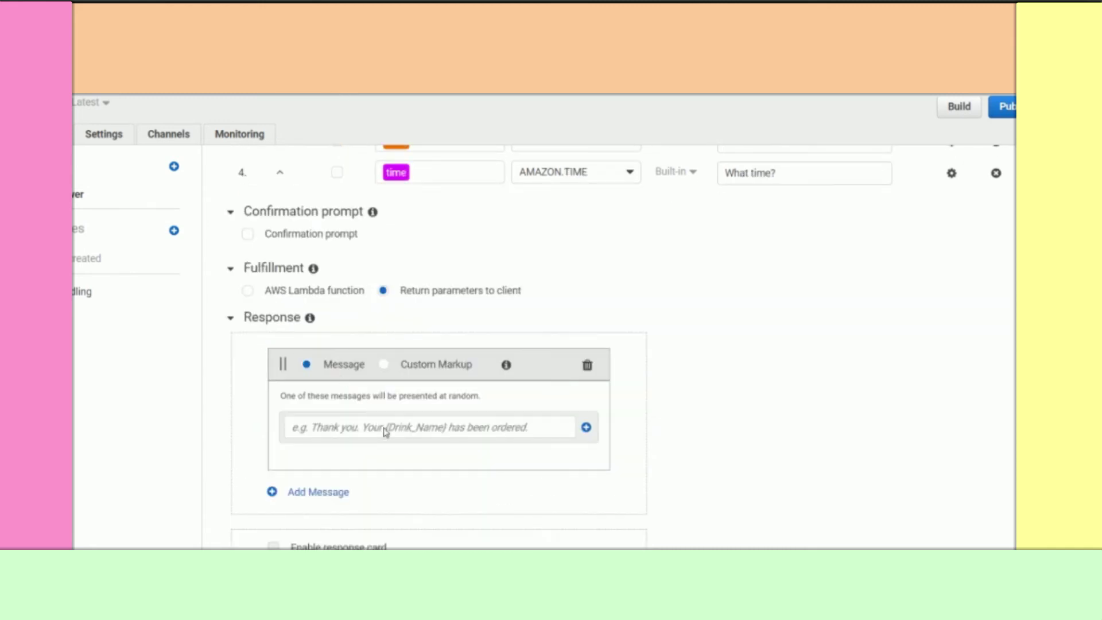
{"action": "left_click", "coordinate": [486, 426]}
{"action": "type", "text": "T"}
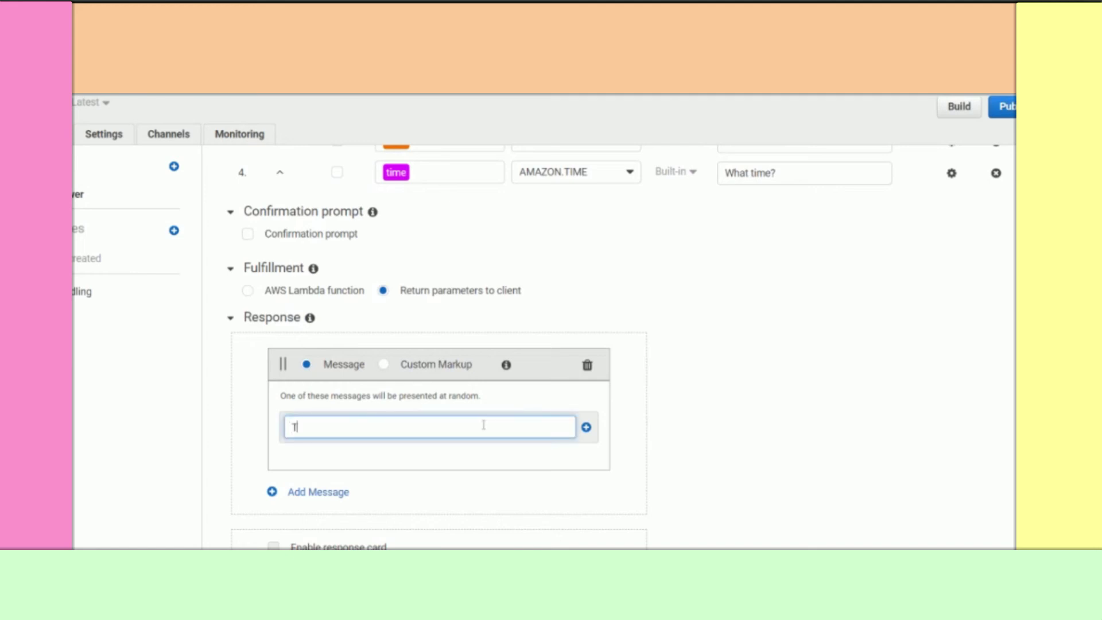
{"action": "type", "text": "hank you. Your orde"}
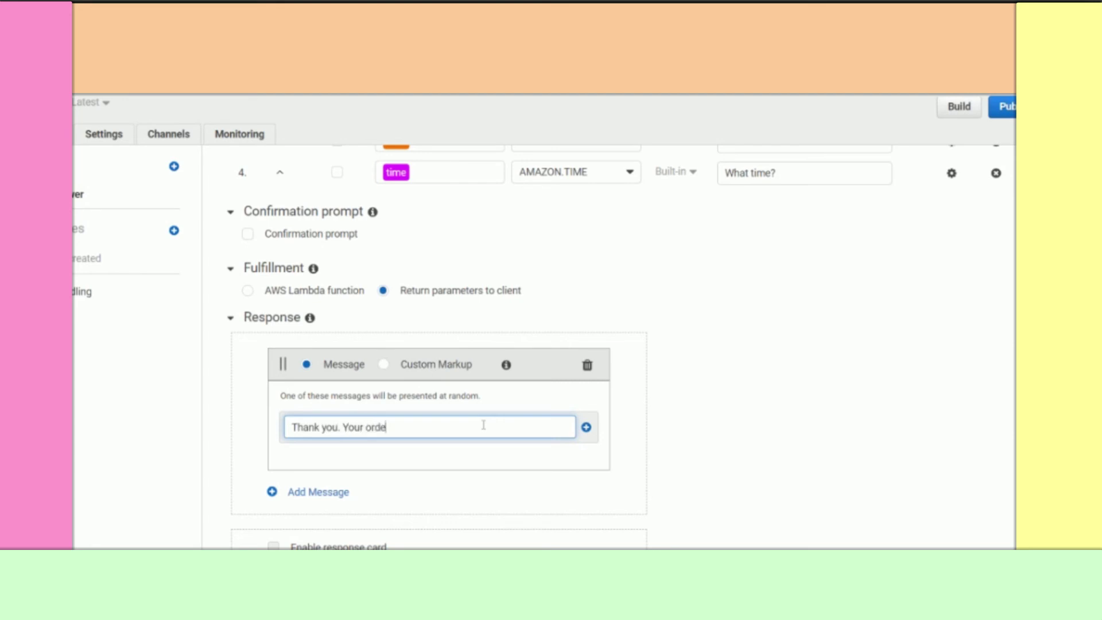
{"action": "type", "text": "r has been placed!"}
Insert "for {flower-type}" after "Your order" in the response message.
{"action": "left_click", "coordinate": [392, 431]}
{"action": "type", "text": "tor"}
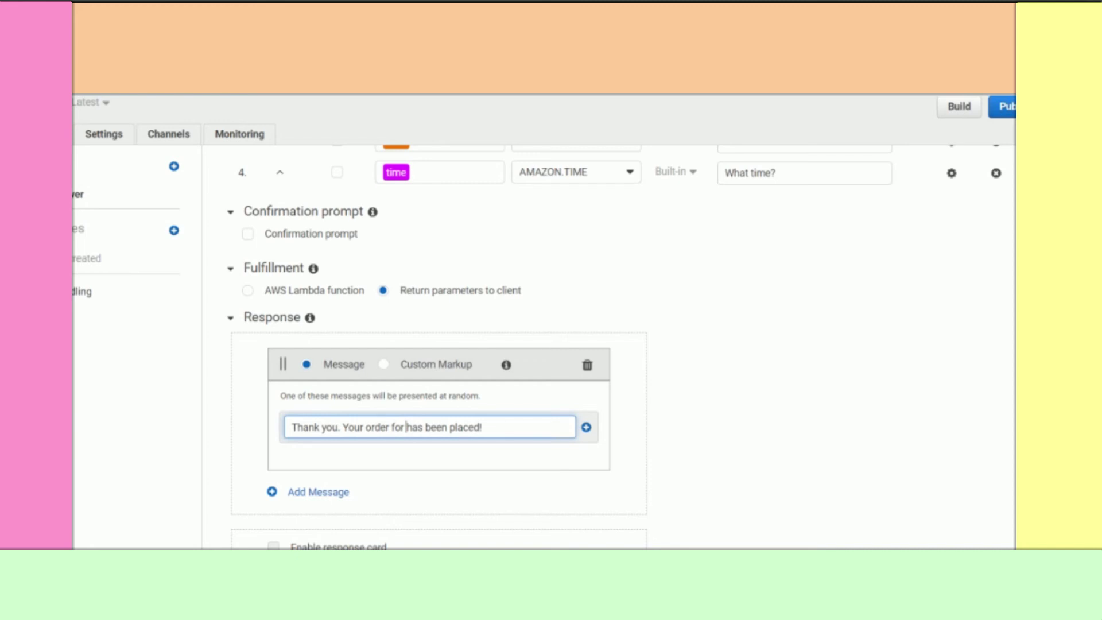
{"action": "left_click", "coordinate": [663, 374]}
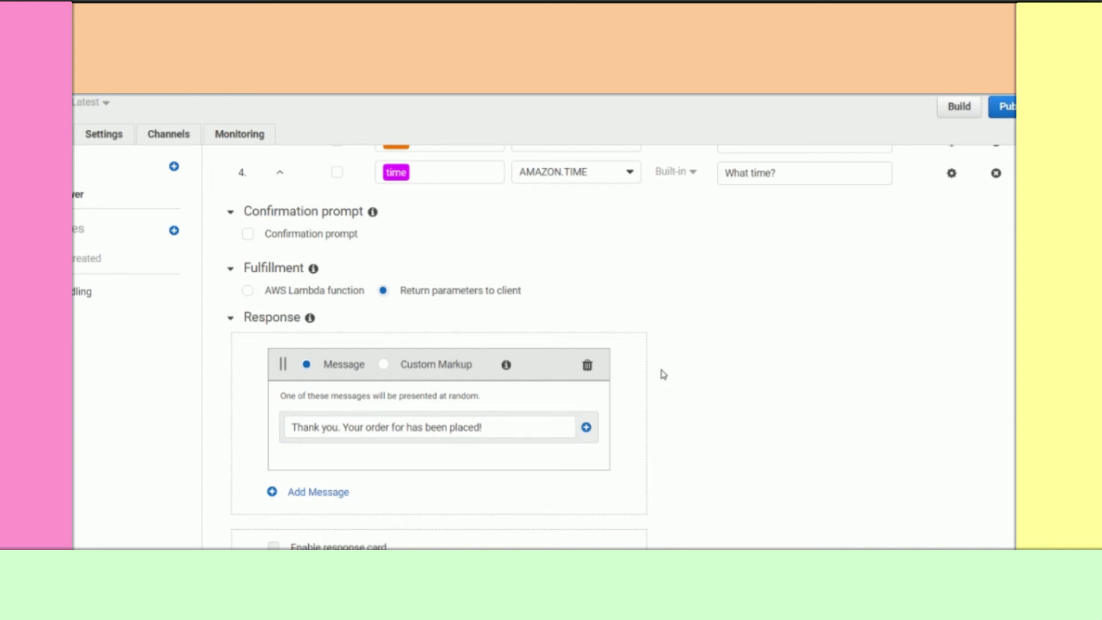
{"action": "scroll", "coordinate": [663, 375], "scroll_direction": "up", "scroll_amount": 2}
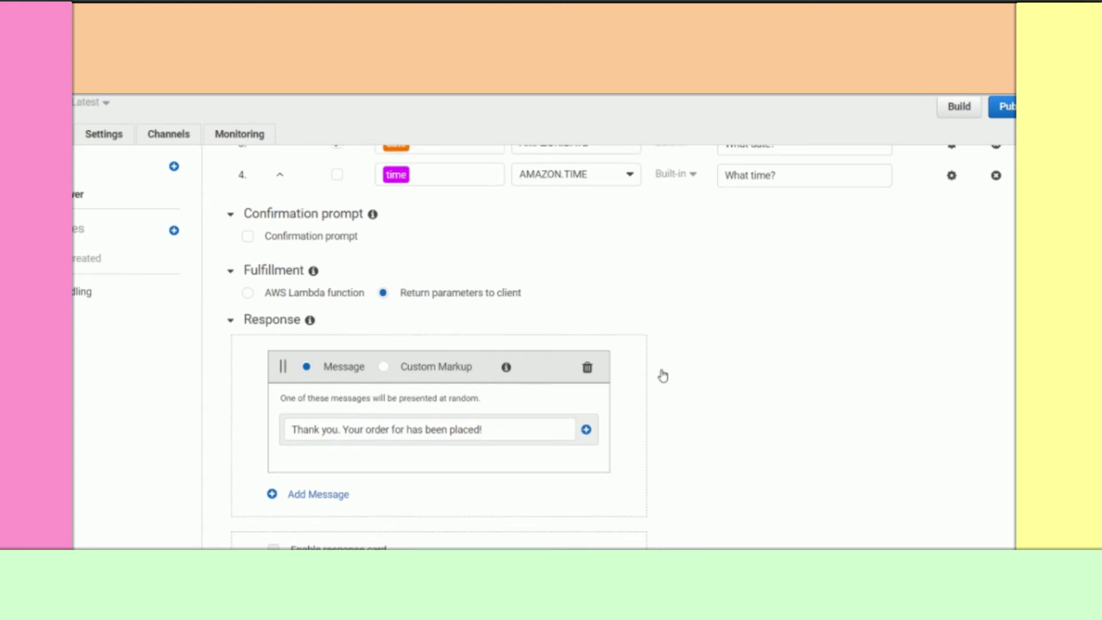
{"action": "left_click", "coordinate": [407, 542]}
{"action": "type", "text": "{flowe"}
{"action": "type", "text": "r-typ"}
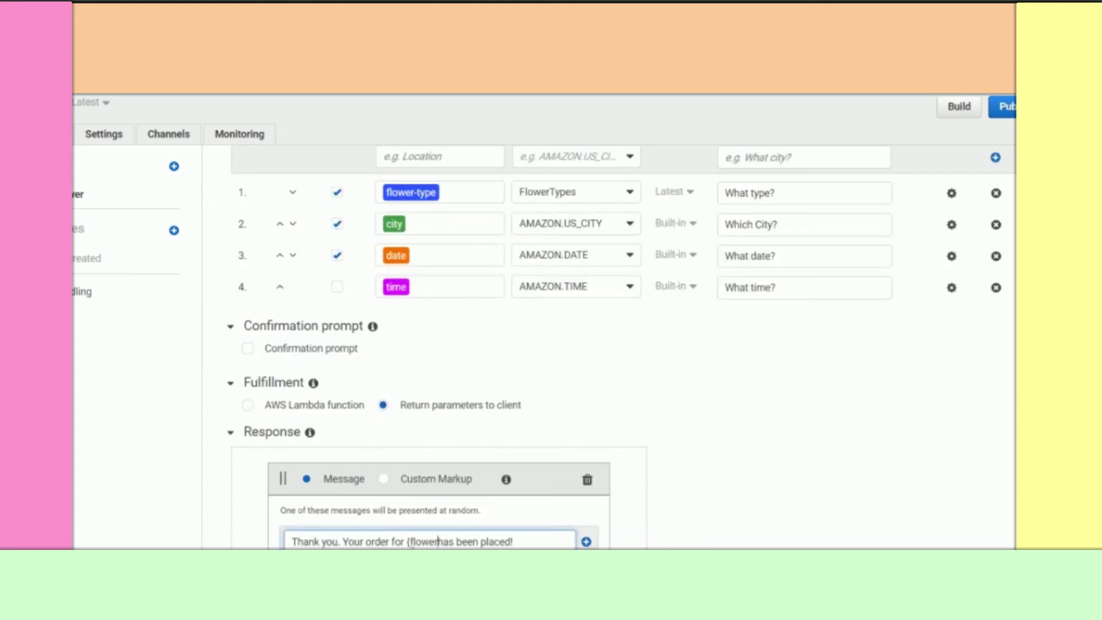
{"action": "type", "text": "e}"}
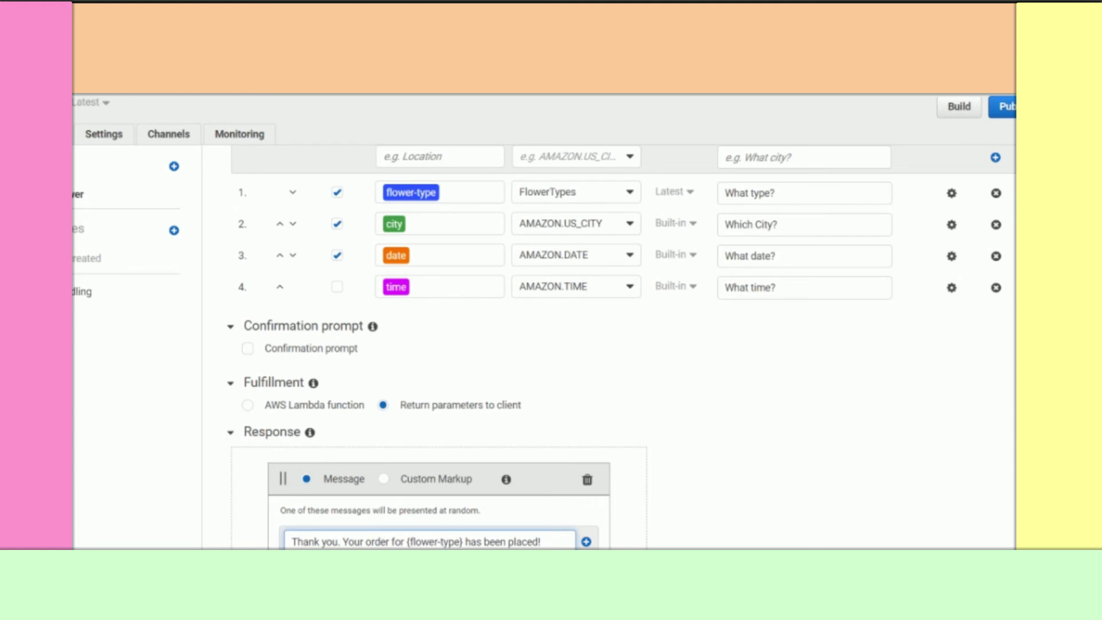
{"action": "left_click", "coordinate": [712, 203]}
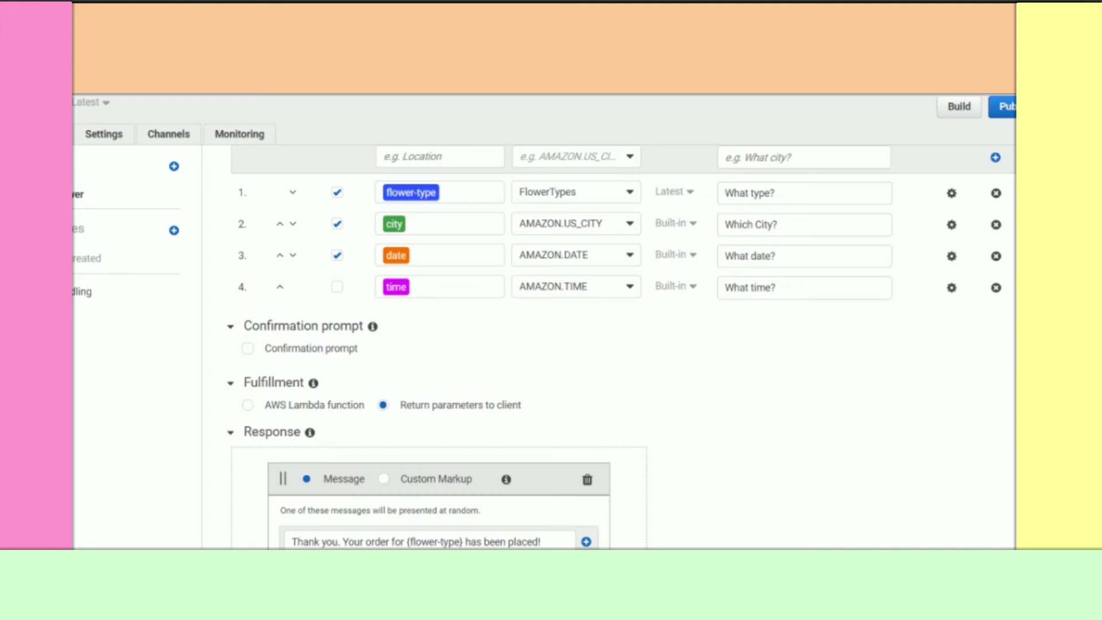
{"action": "scroll", "coordinate": [623, 347], "scroll_direction": "down", "scroll_amount": 5}
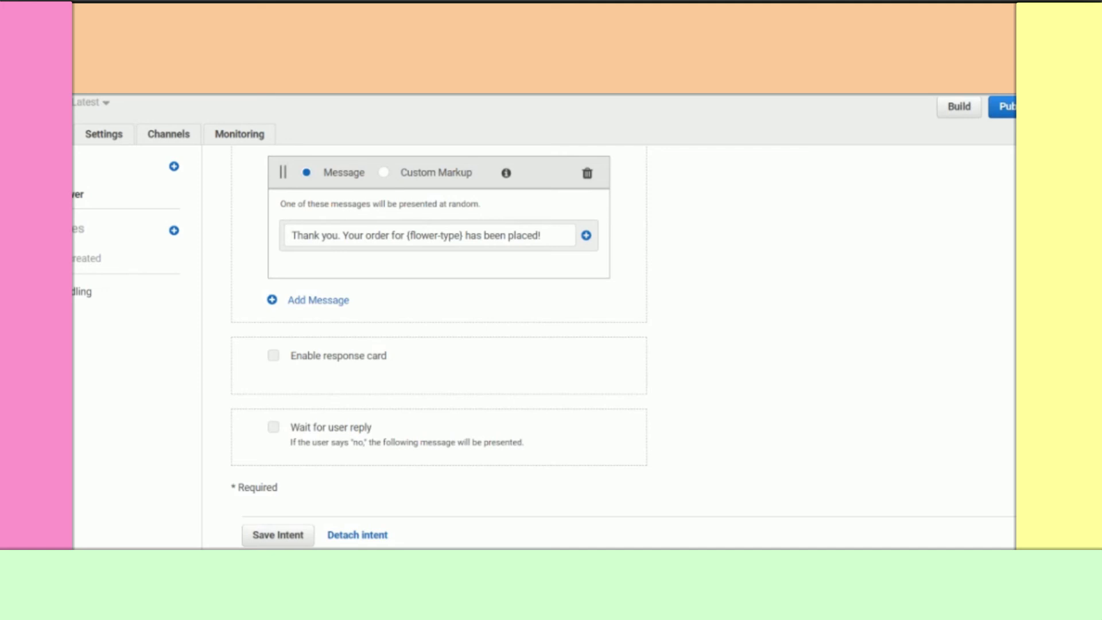
{"action": "scroll", "coordinate": [886, 436], "scroll_direction": "up", "scroll_amount": 4}
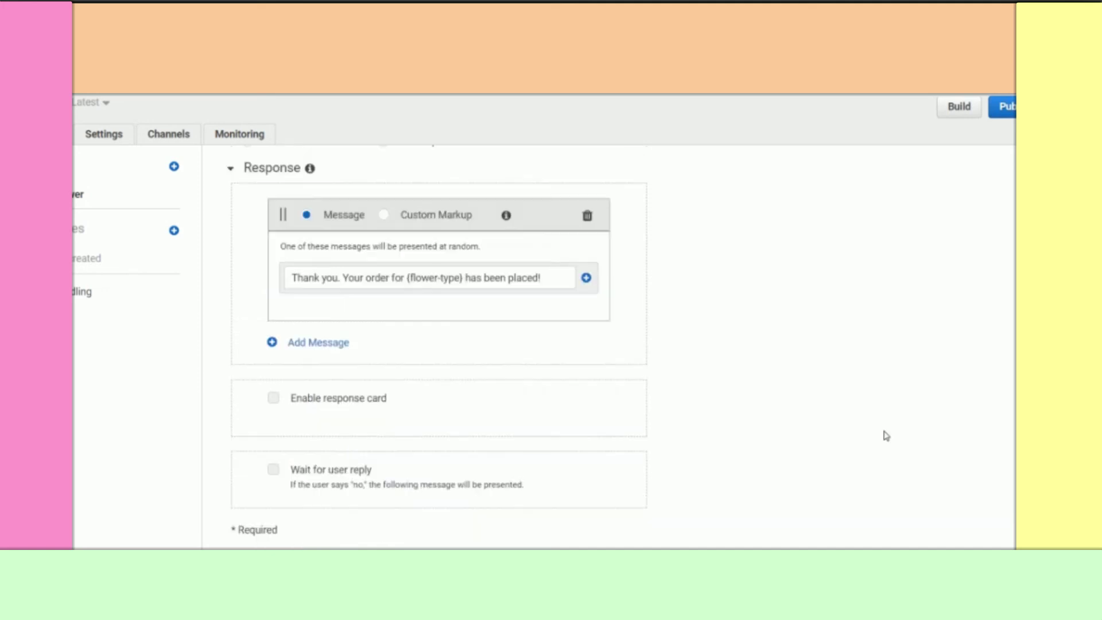
{"action": "scroll", "coordinate": [886, 435], "scroll_direction": "up", "scroll_amount": 5}
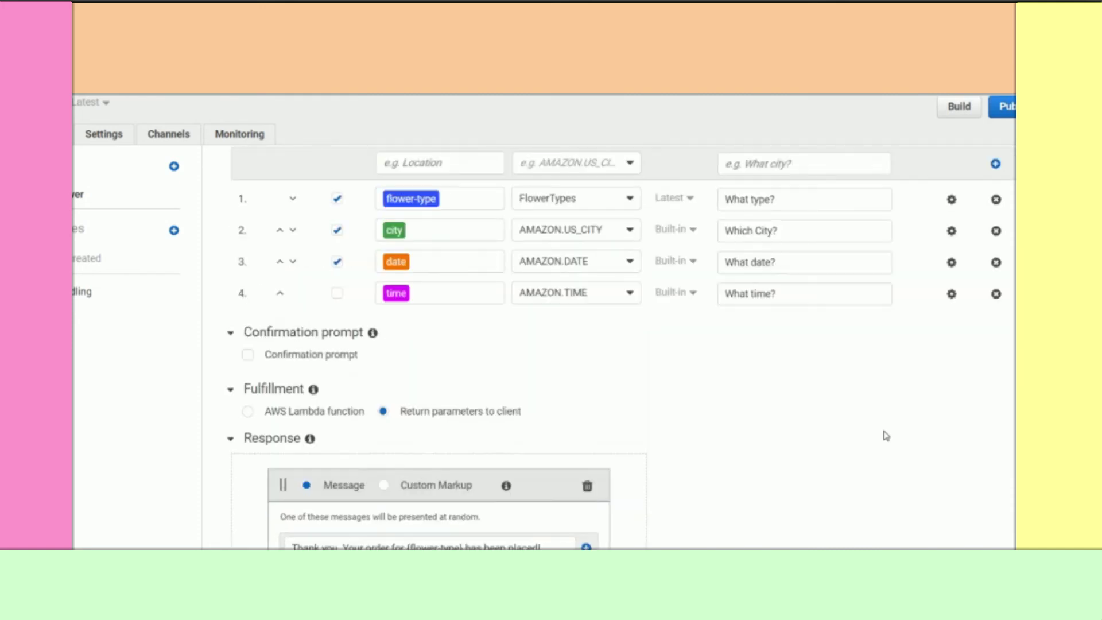
Check the orderFlower intent's slots and settings, and save the intent.
{"action": "scroll", "coordinate": [584, 366], "scroll_direction": "up", "scroll_amount": 1}
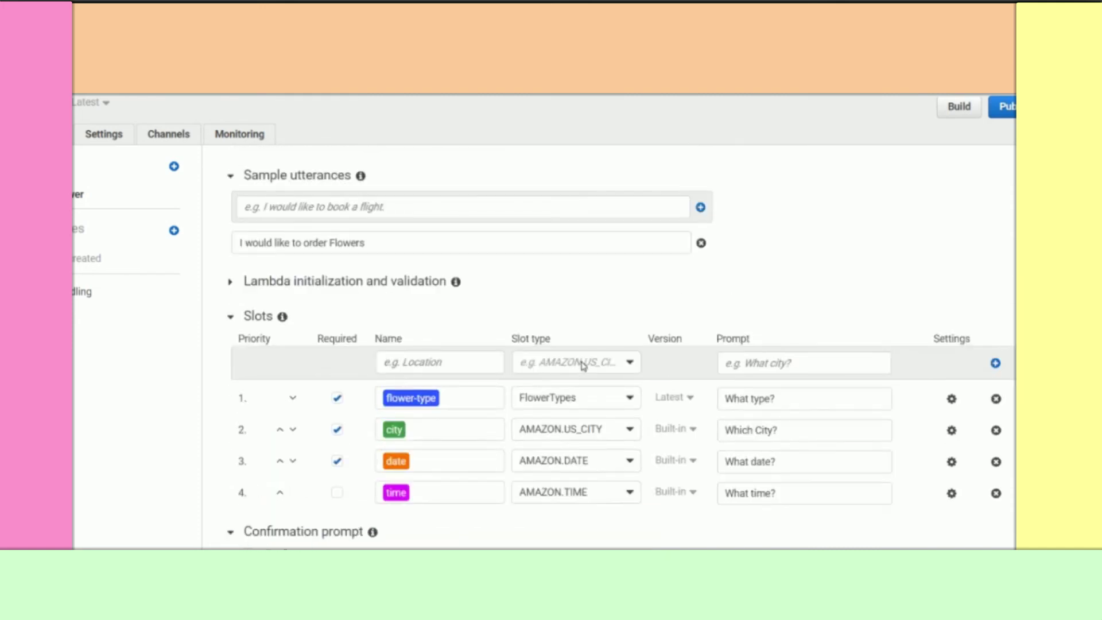
{"action": "scroll", "coordinate": [584, 365], "scroll_direction": "down", "scroll_amount": 9}
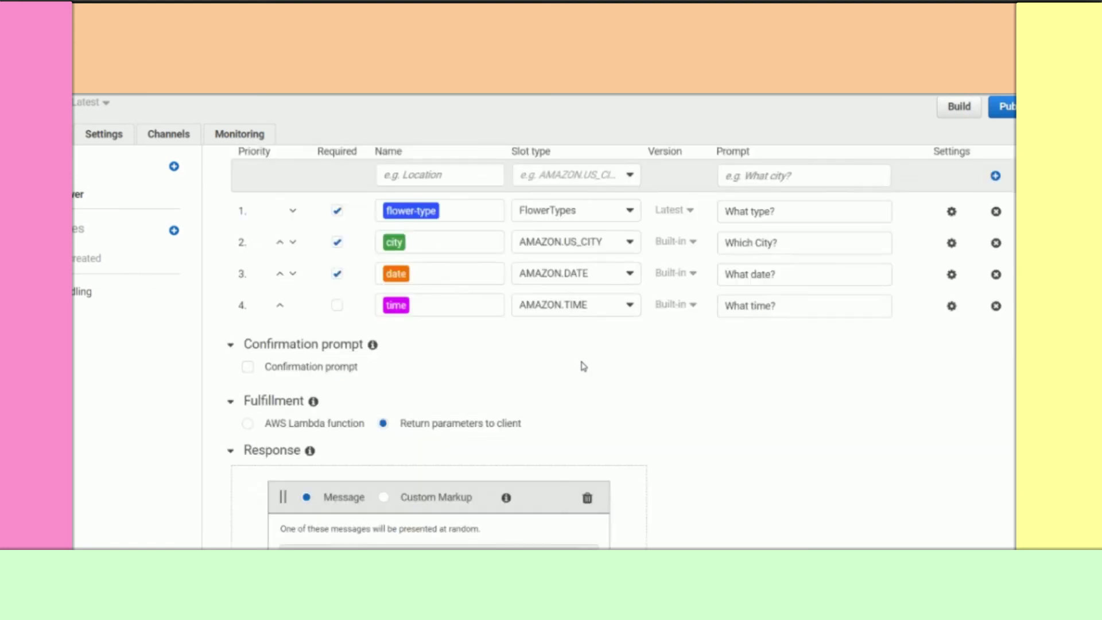
{"action": "left_click", "coordinate": [283, 538]}
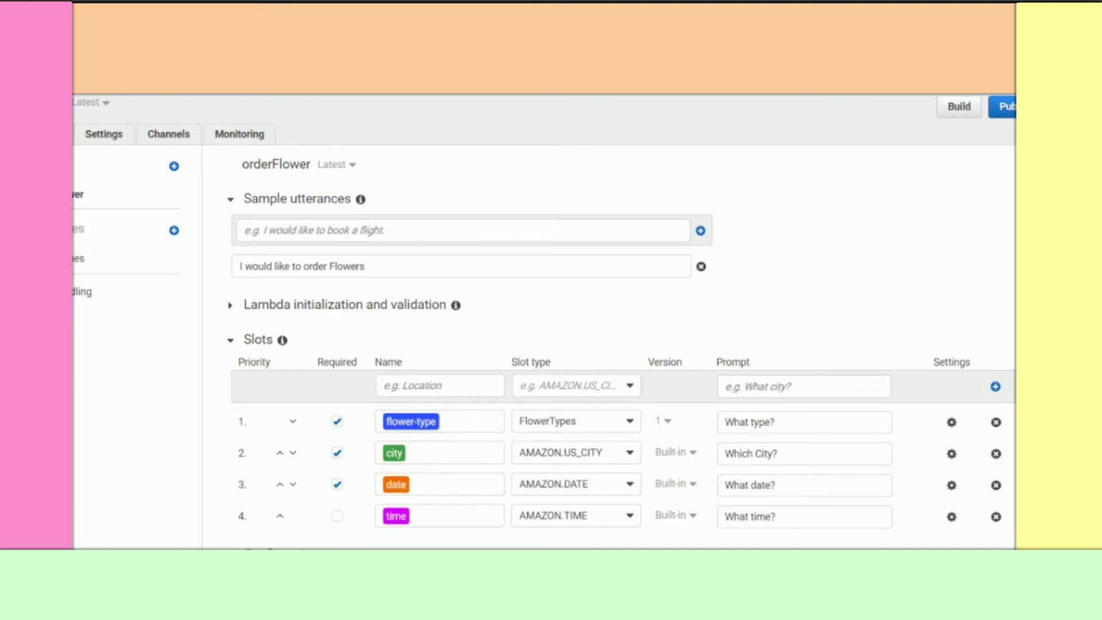
Build the flower-ordering bot and dismiss the build notification.
{"action": "scroll", "coordinate": [622, 350], "scroll_direction": "down", "scroll_amount": 15}
{"action": "scroll", "coordinate": [622, 350], "scroll_direction": "up", "scroll_amount": 15}
{"action": "left_click", "coordinate": [969, 113]}
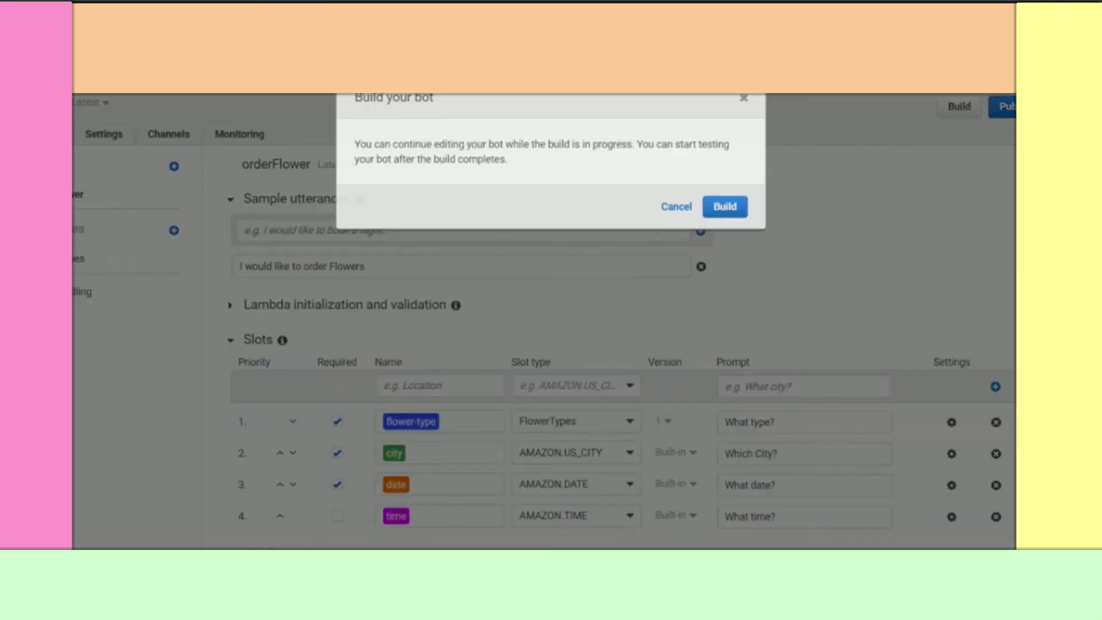
{"action": "left_click", "coordinate": [741, 244]}
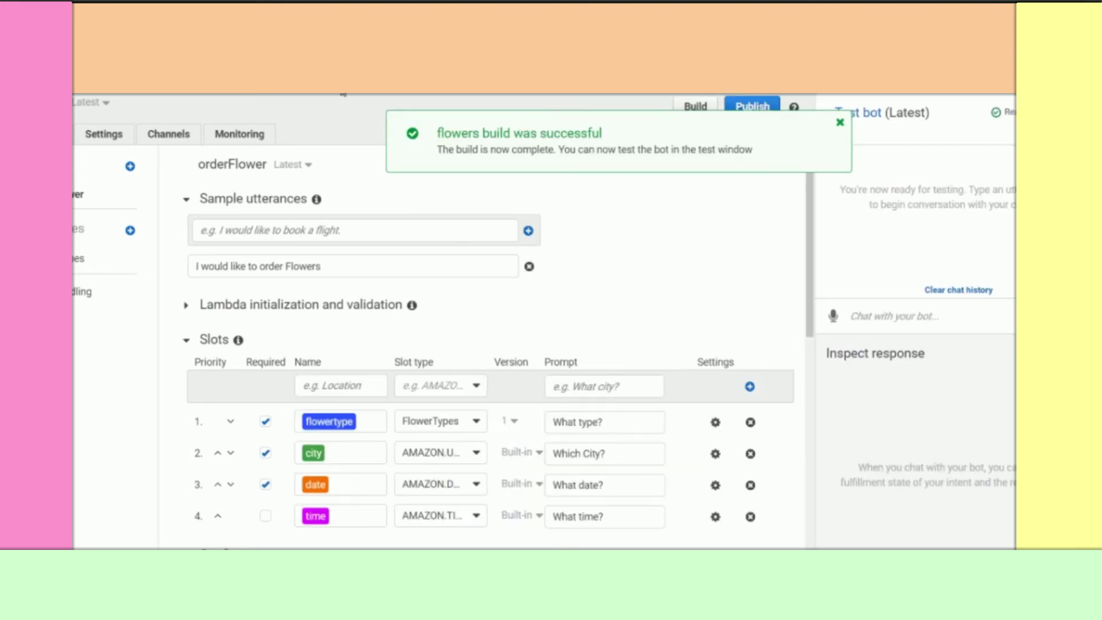
{"action": "left_click", "coordinate": [840, 123]}
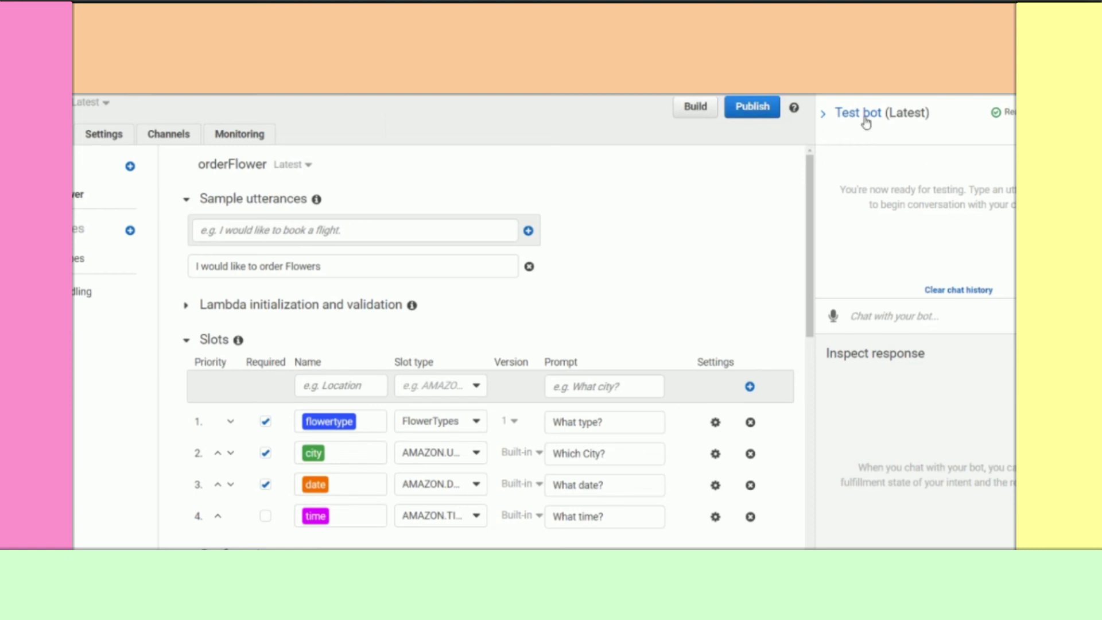
{"action": "left_click", "coordinate": [940, 305]}
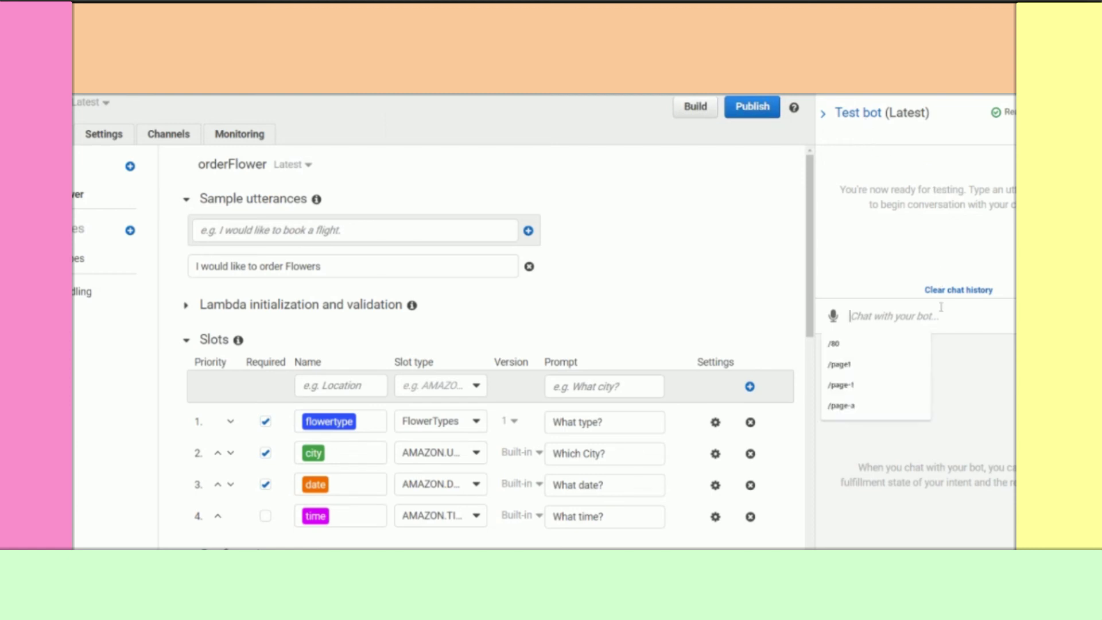
{"action": "left_click", "coordinate": [780, 294]}
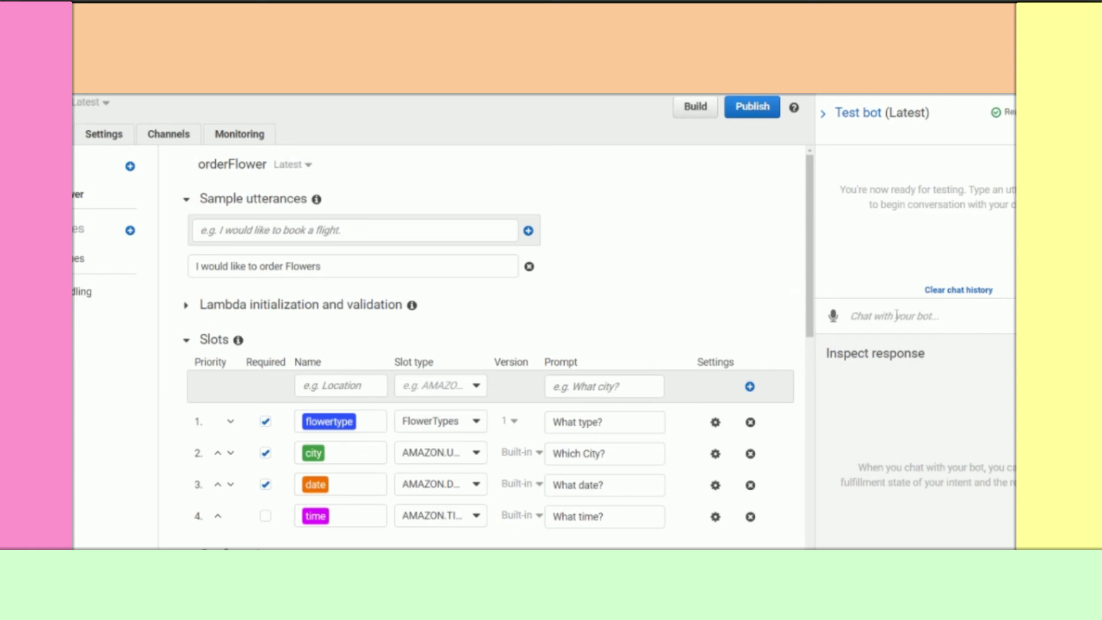
{"action": "left_click", "coordinate": [838, 317]}
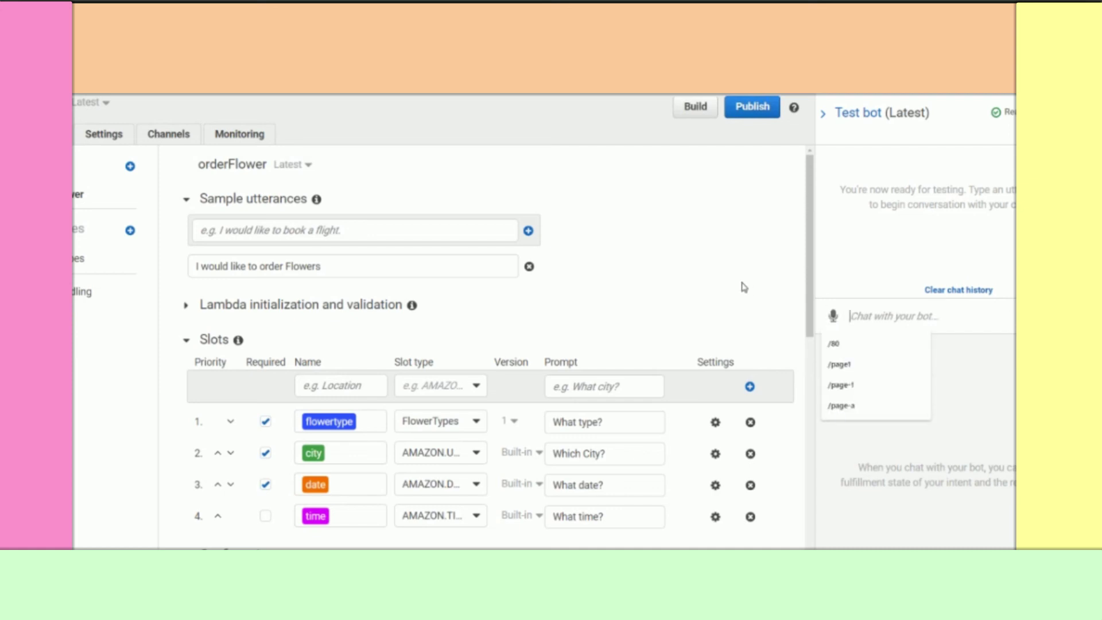
{"action": "left_click", "coordinate": [343, 96]}
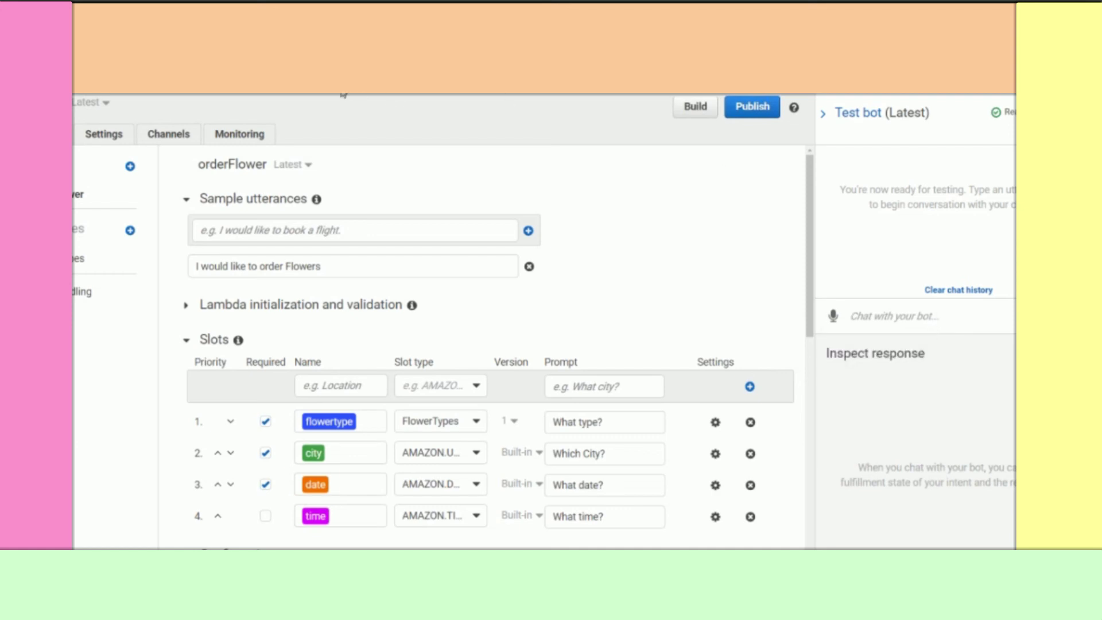
{"action": "left_click", "coordinate": [905, 328]}
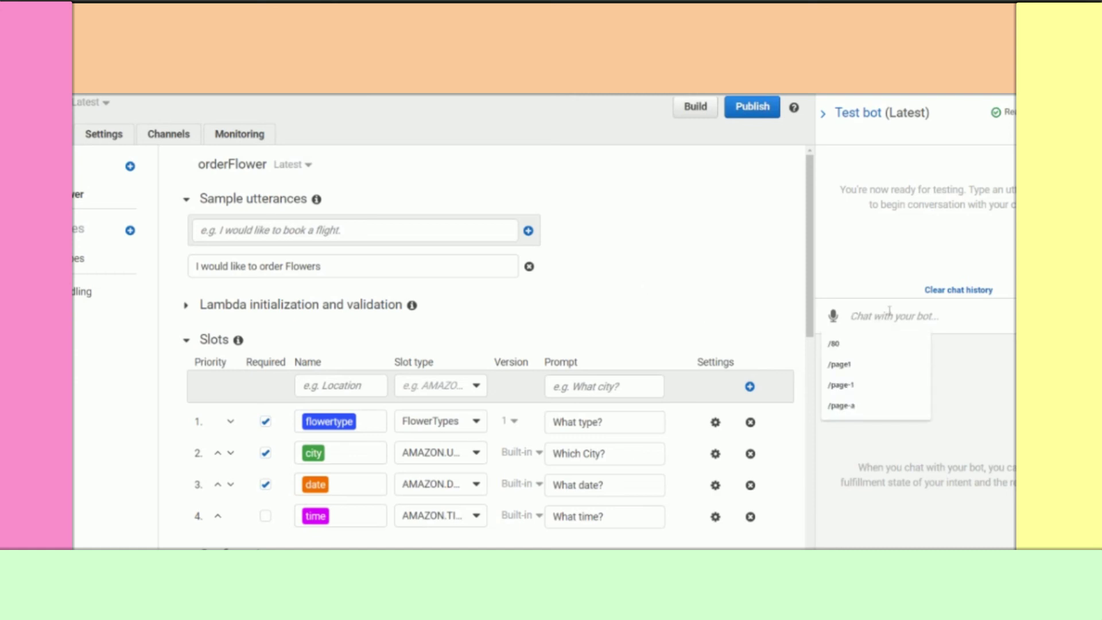
{"action": "left_click", "coordinate": [342, 96]}
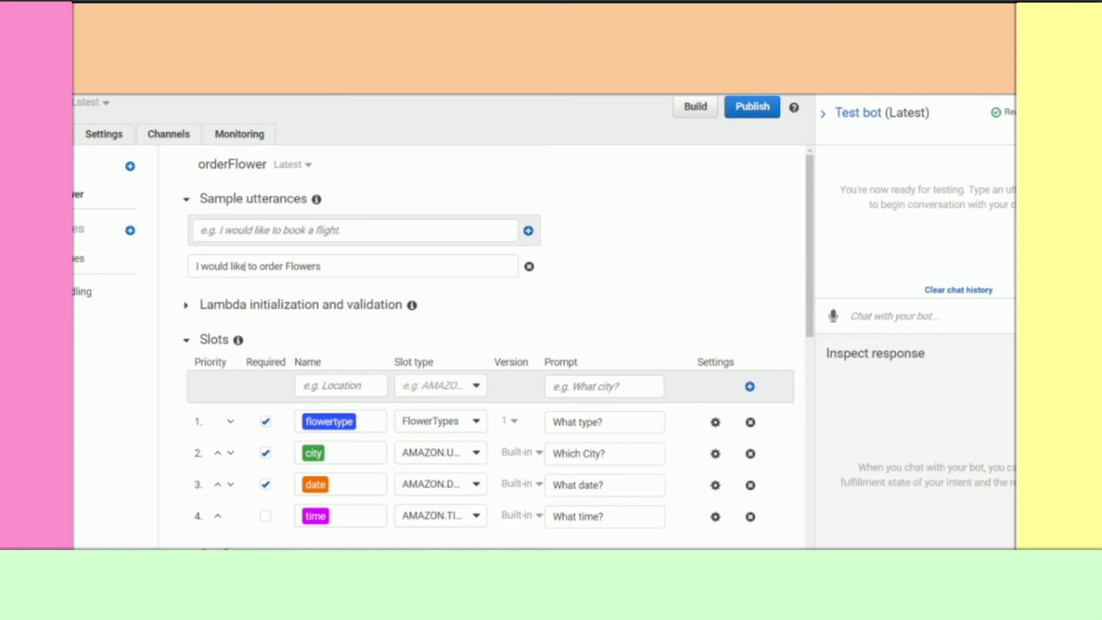
Start a test conversation with "I would like to order Flowers" and answer the flower type prompt with "lilies".
{"action": "left_click", "coordinate": [878, 310]}
{"action": "type", "text": "order flower"}
{"action": "key", "text": "Return"}
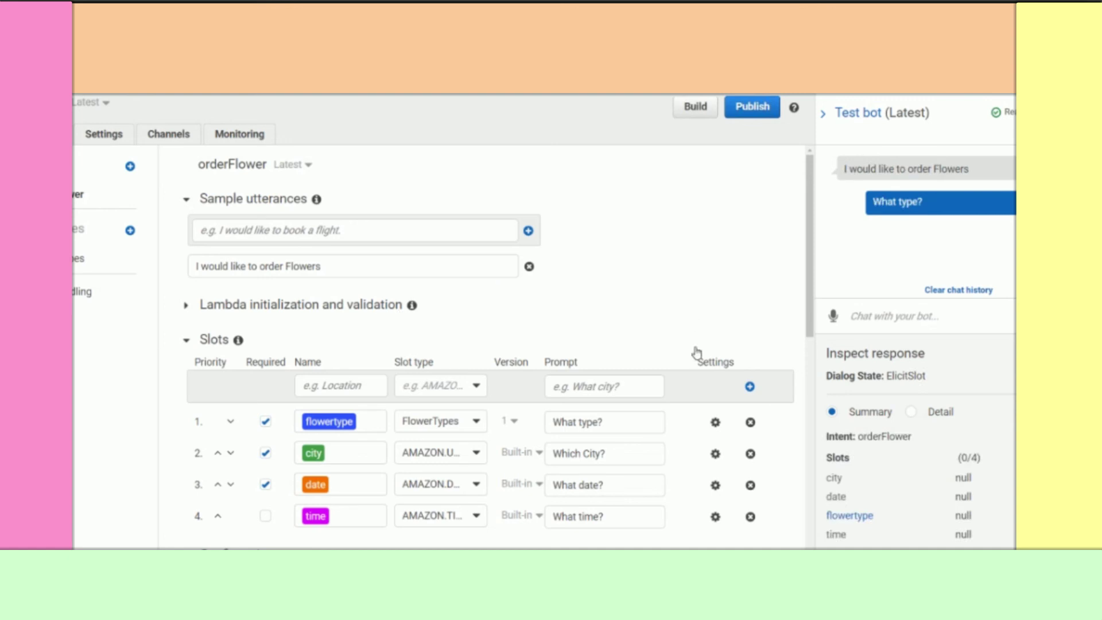
{"action": "left_click", "coordinate": [965, 316]}
{"action": "type", "text": "lilies"}
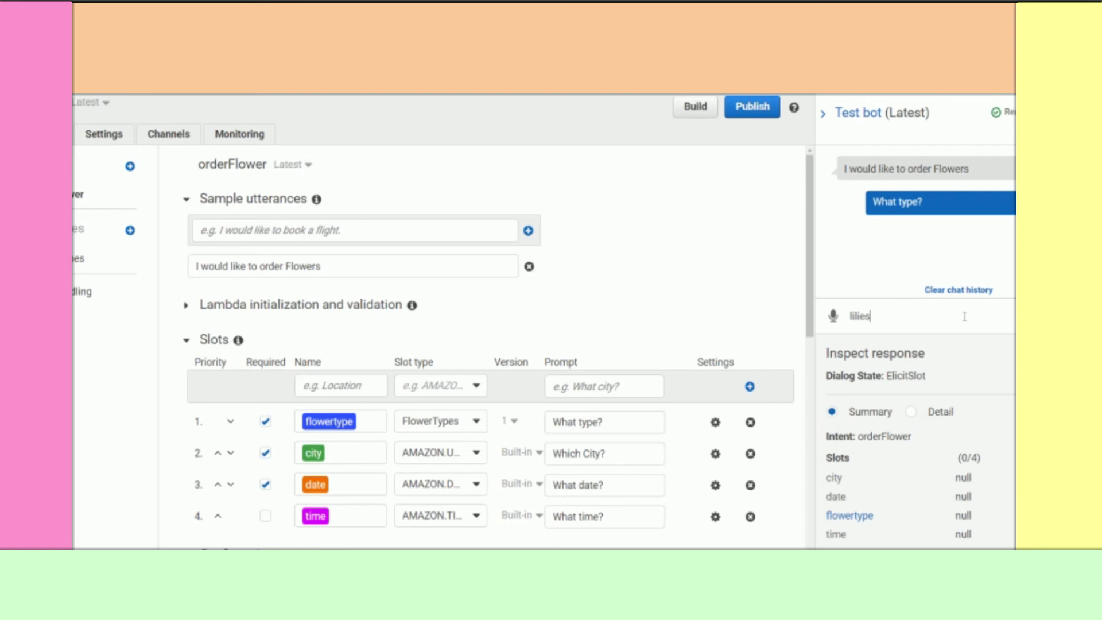
{"action": "key", "text": "Return"}
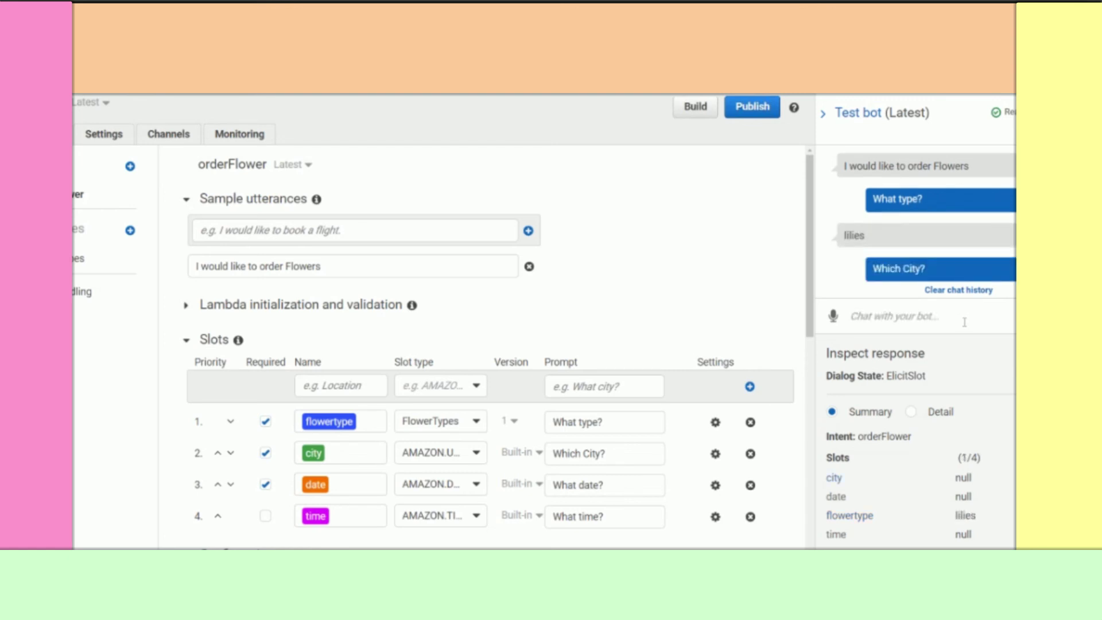
Answer the test bot's city prompt with "NYC" and its date prompt with "15th April".
{"action": "left_click", "coordinate": [924, 319]}
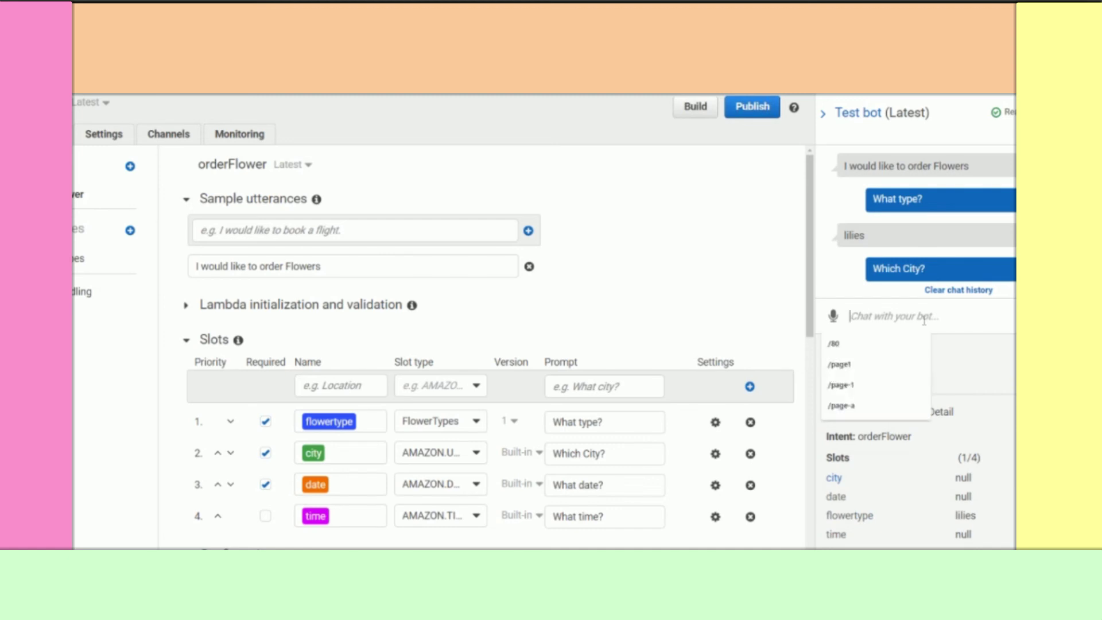
{"action": "type", "text": "NYC"}
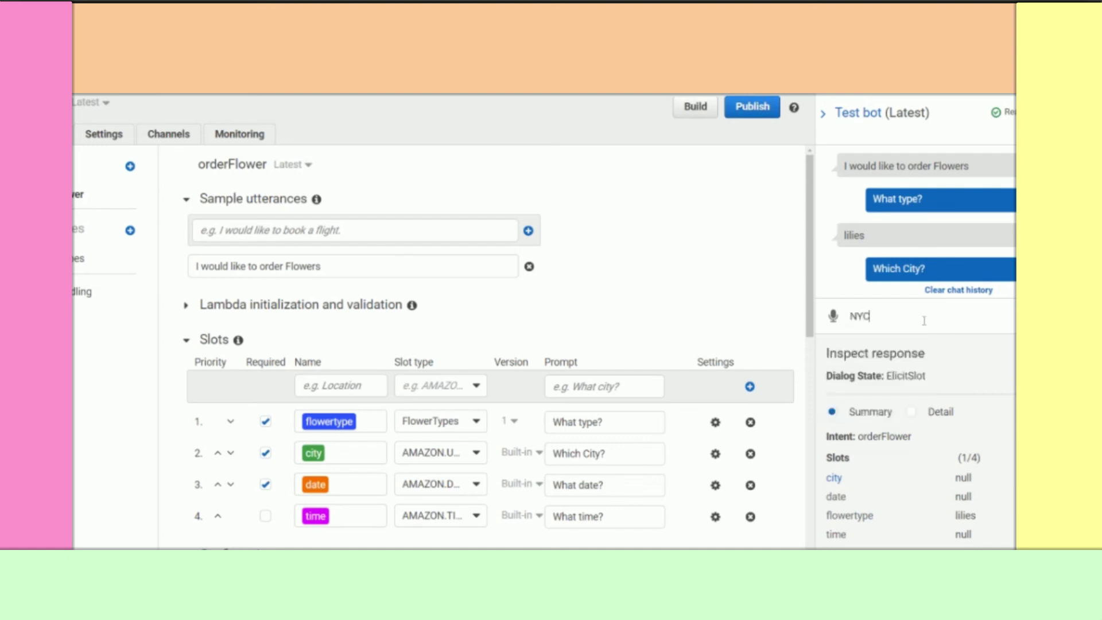
{"action": "key", "text": "Return"}
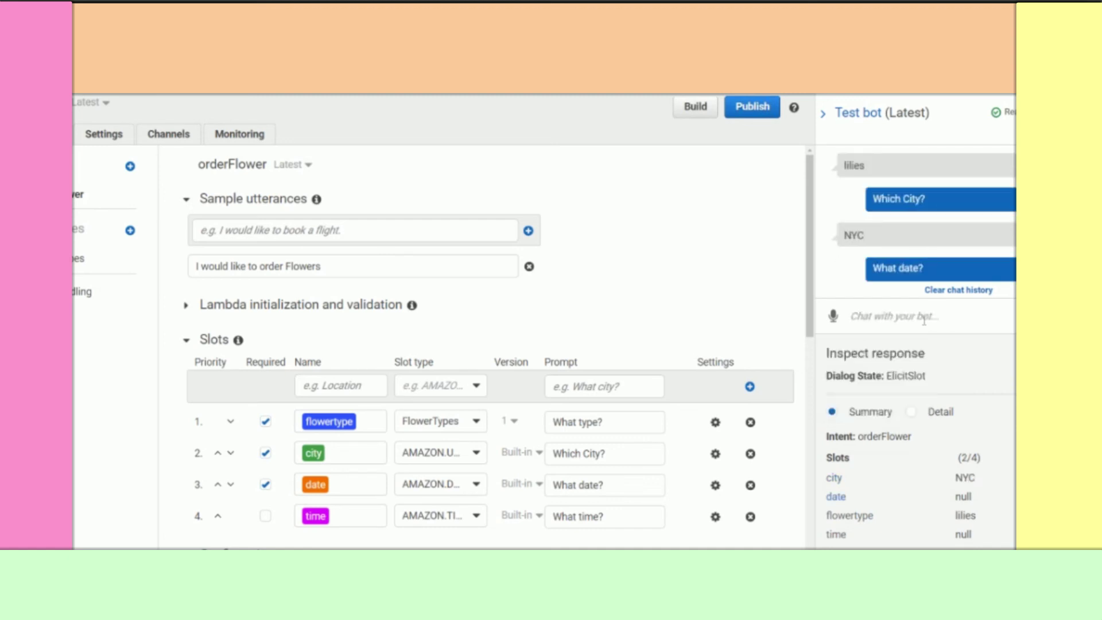
{"action": "left_click", "coordinate": [894, 316]}
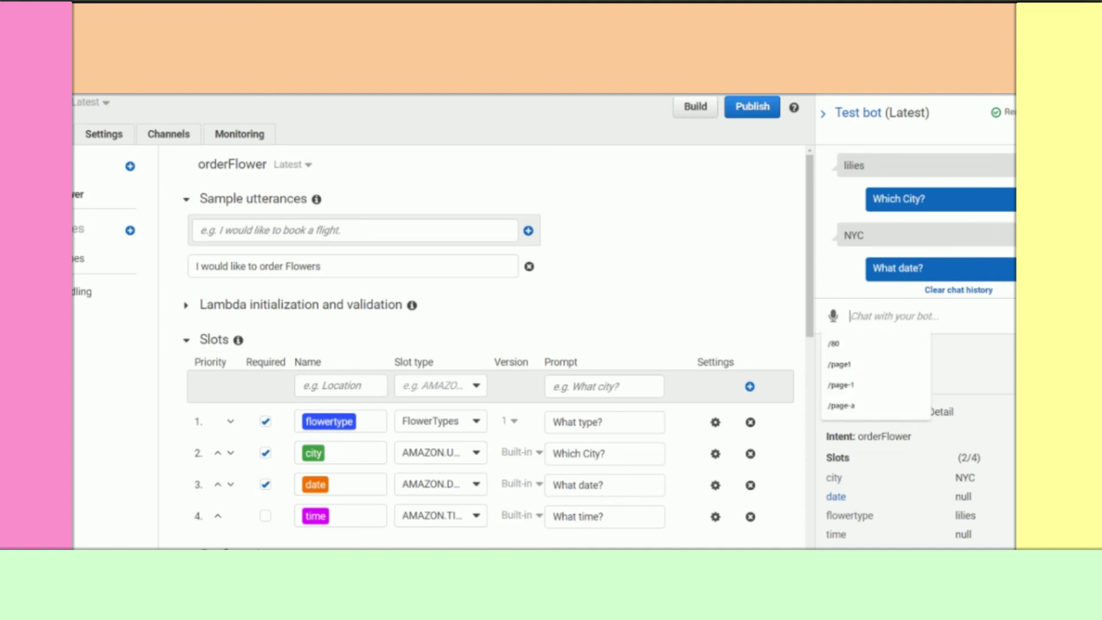
{"action": "type", "text": "15th A"}
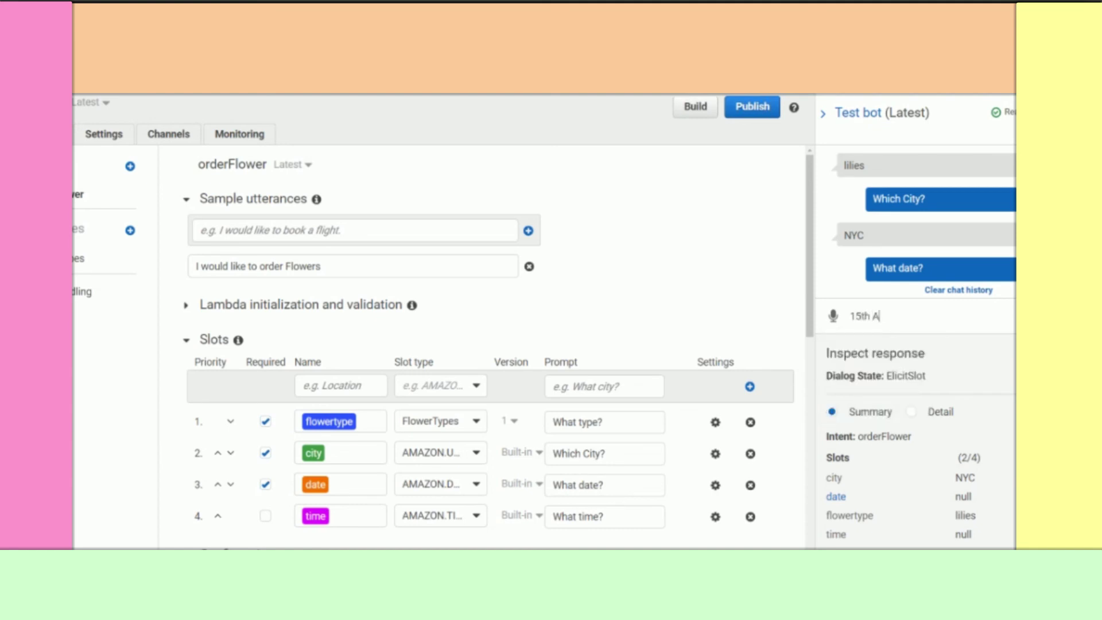
{"action": "type", "text": "pril"}
{"action": "key", "text": "Return"}
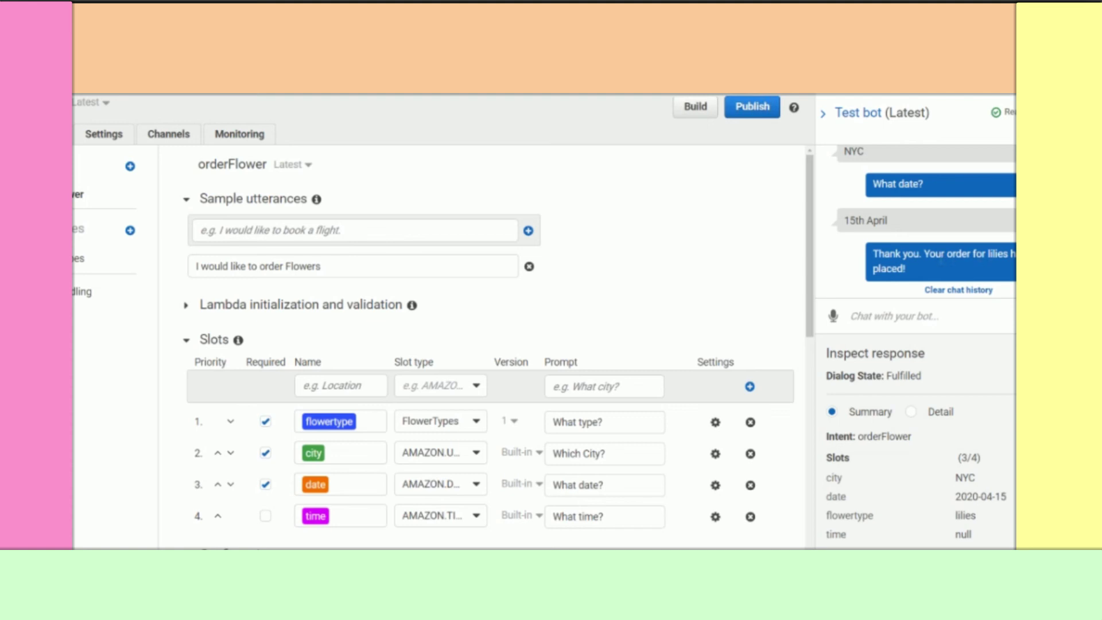
Compare the test conversation with the intent's response message and clear the chat history.
{"action": "scroll", "coordinate": [907, 171], "scroll_direction": "up", "scroll_amount": 5}
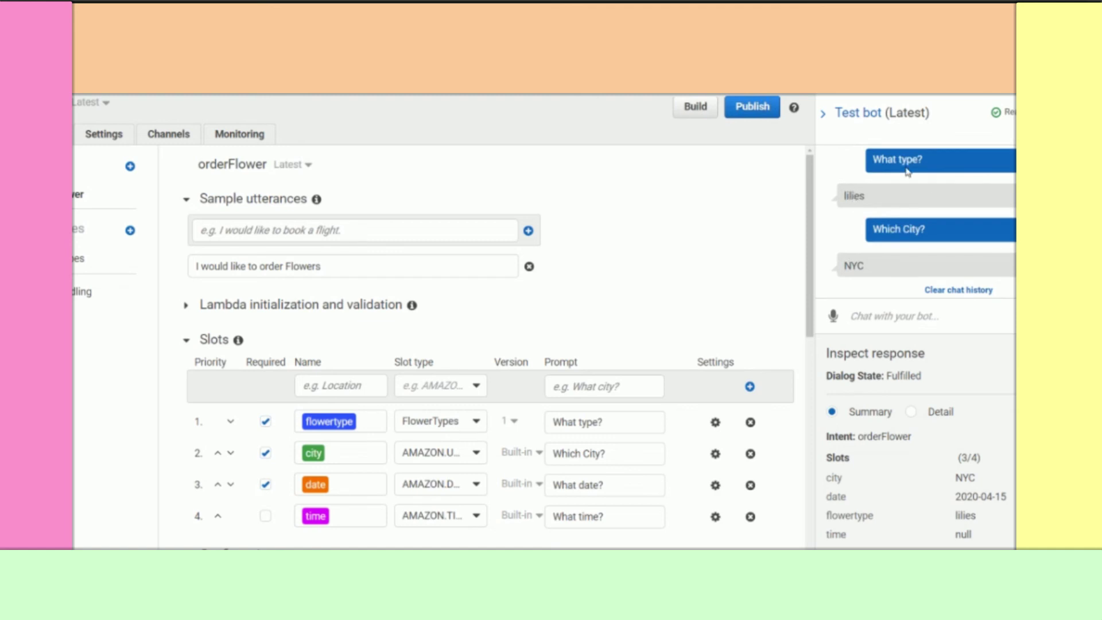
{"action": "scroll", "coordinate": [460, 486], "scroll_direction": "down", "scroll_amount": 3}
{"action": "scroll", "coordinate": [461, 486], "scroll_direction": "down", "scroll_amount": 4}
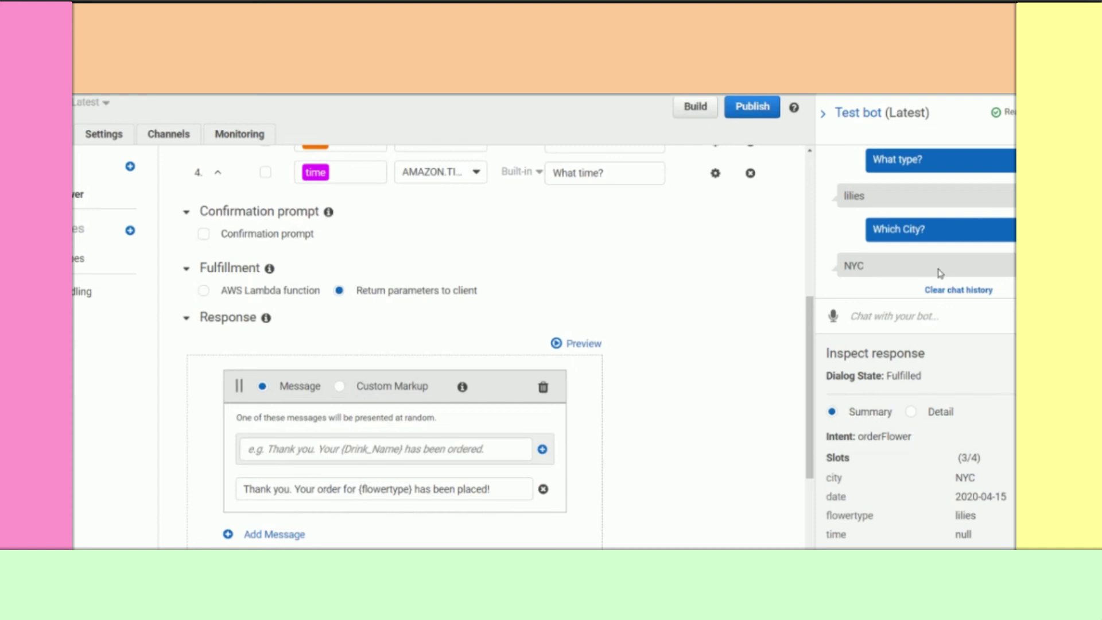
{"action": "scroll", "coordinate": [942, 274], "scroll_direction": "down", "scroll_amount": 2}
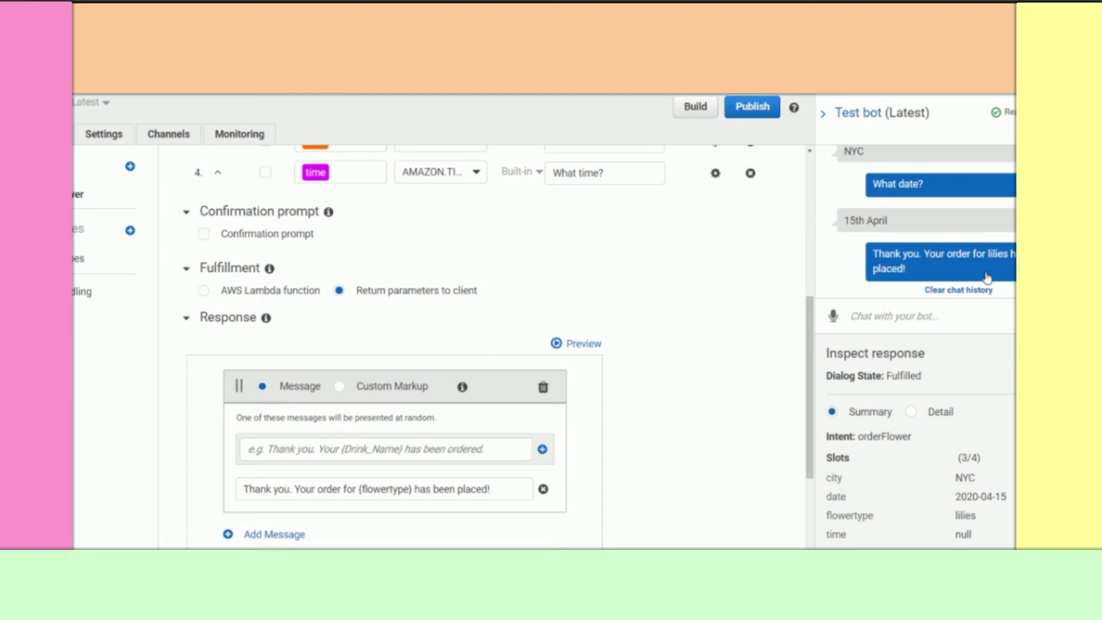
{"action": "left_click", "coordinate": [951, 291]}
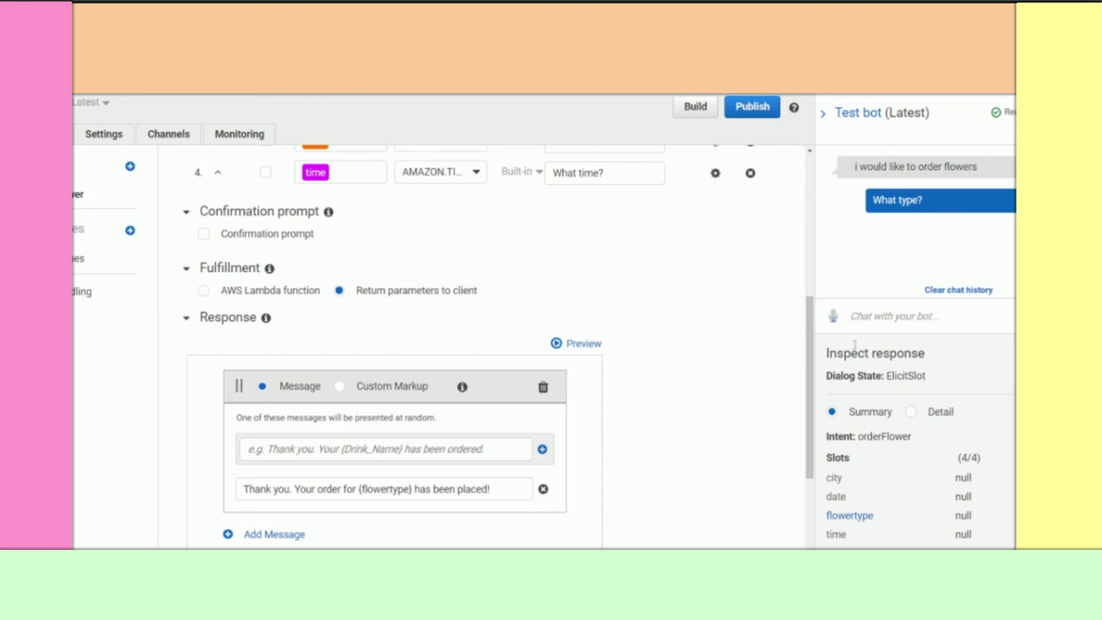
Answer the test bot's prompts by voice, giving lilies as the flower type, New York as the city, and a date.
{"action": "left_click", "coordinate": [833, 316]}
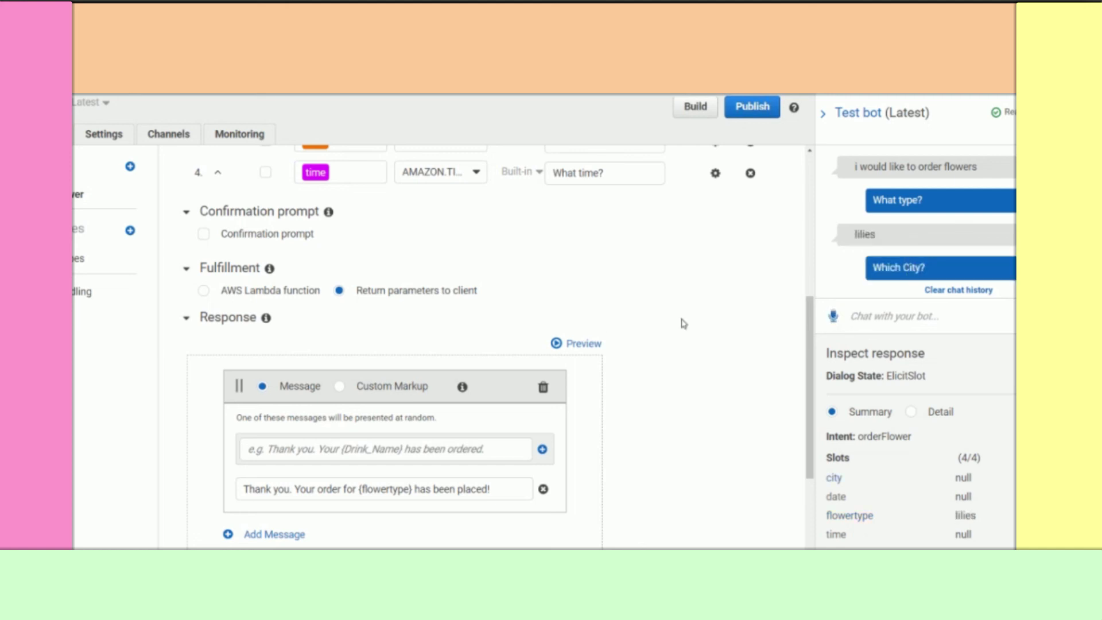
{"action": "left_click", "coordinate": [833, 317]}
{"action": "left_click", "coordinate": [834, 317]}
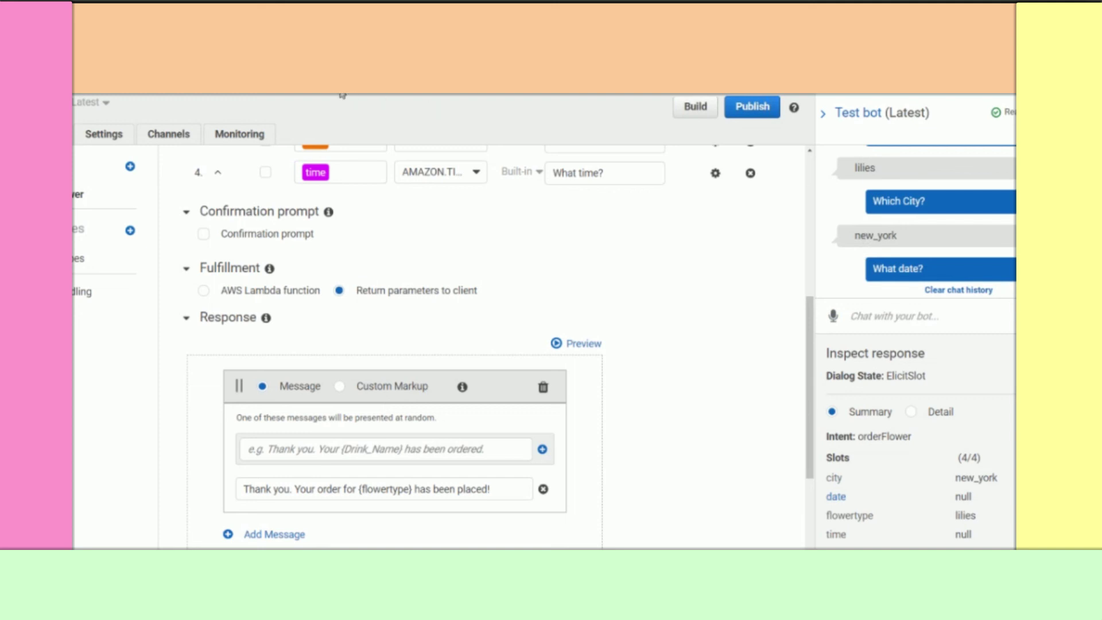
{"action": "left_click", "coordinate": [833, 317]}
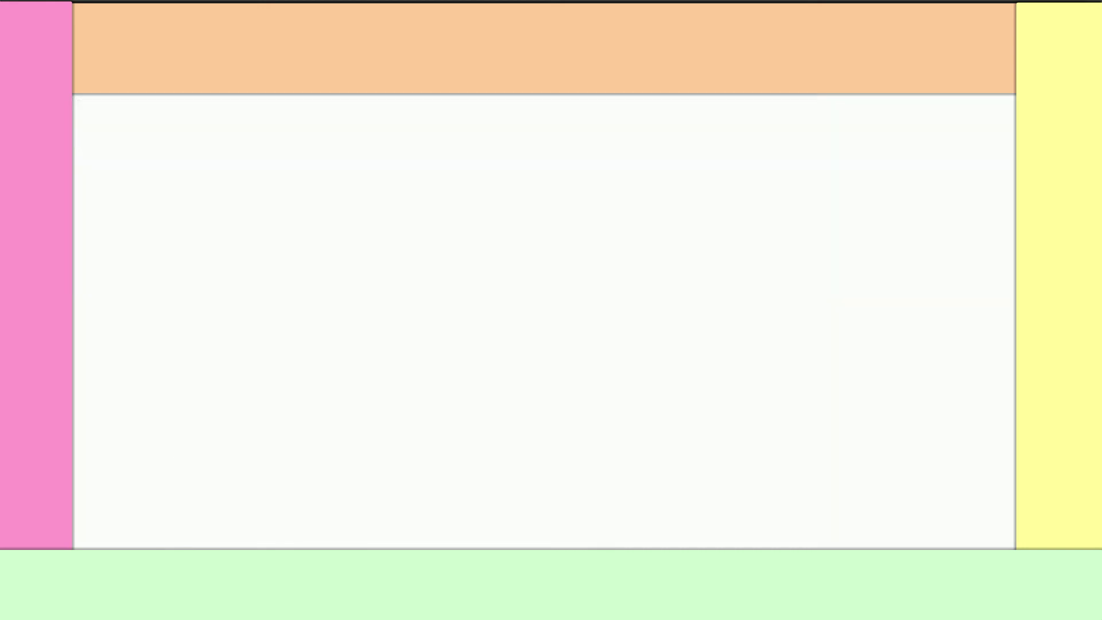
On a blank whiteboard, sketch a large box with a small box above it and an inner box labelled "EC2".
{"action": "mouse_move", "coordinate": [73, 453]}
{"action": "left_mouse_down"}
{"action": "mouse_move", "coordinate": [398, 453]}
{"action": "mouse_move", "coordinate": [395, 188]}
{"action": "mouse_move", "coordinate": [373, 183]}
{"action": "left_mouse_up"}
{"action": "left_click_drag", "start_coordinate": [303, 182], "coordinate": [74, 186]}
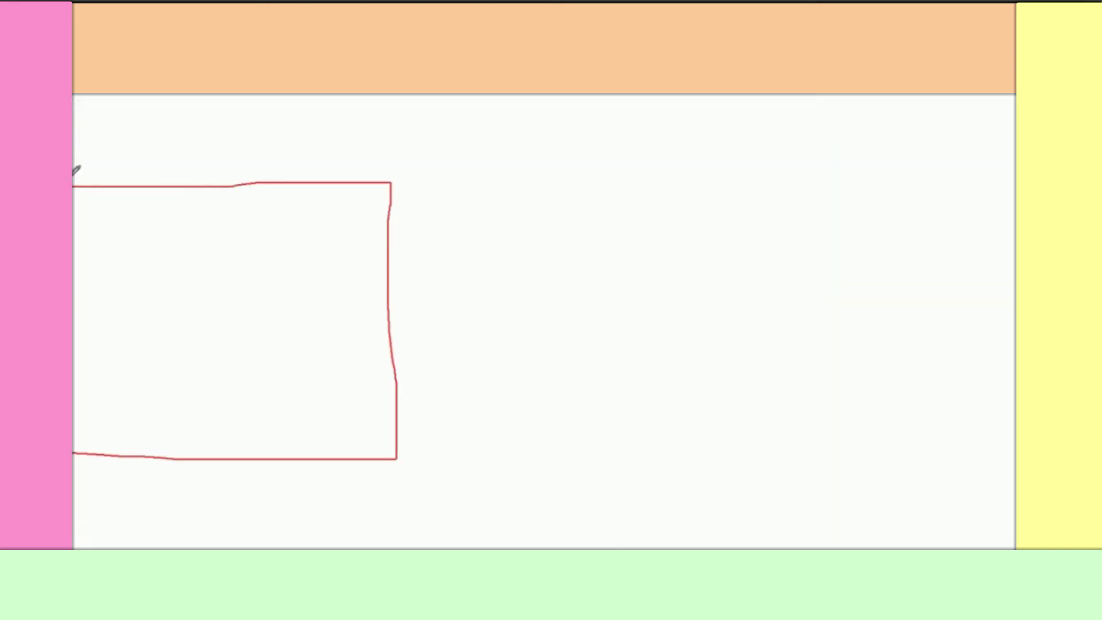
{"action": "mouse_move", "coordinate": [74, 101]}
{"action": "left_mouse_down"}
{"action": "mouse_move", "coordinate": [92, 132]}
{"action": "mouse_move", "coordinate": [92, 95]}
{"action": "left_mouse_up"}
{"action": "mouse_move", "coordinate": [83, 217]}
{"action": "left_mouse_down"}
{"action": "mouse_move", "coordinate": [171, 304]}
{"action": "mouse_move", "coordinate": [167, 206]}
{"action": "mouse_move", "coordinate": [81, 209]}
{"action": "left_mouse_up"}
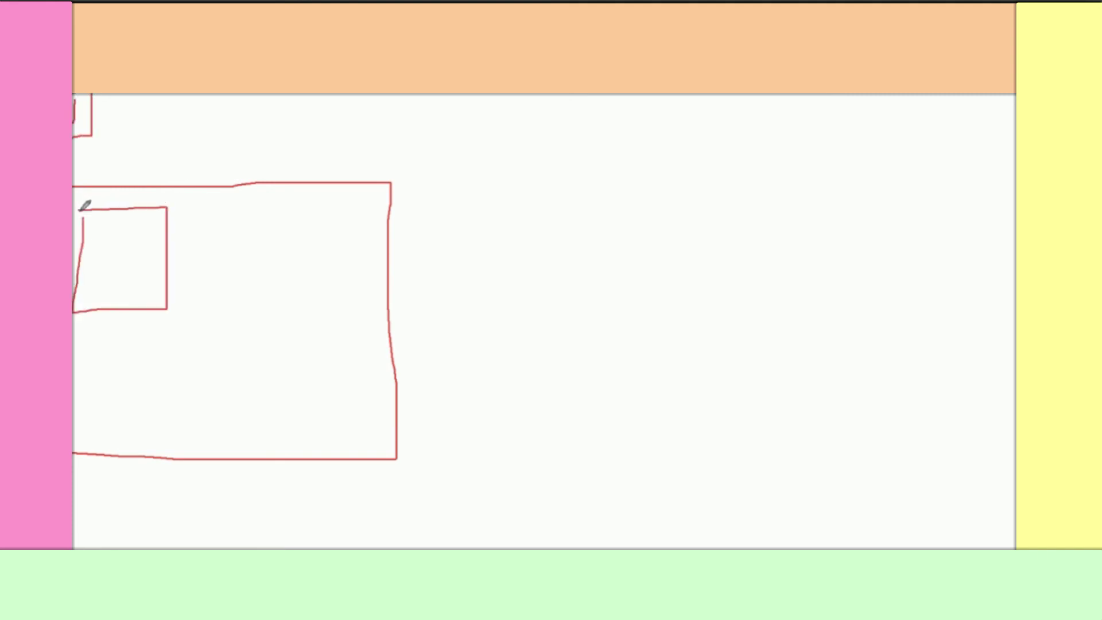
{"action": "mouse_move", "coordinate": [116, 241]}
{"action": "left_mouse_down"}
{"action": "mouse_move", "coordinate": [110, 270]}
{"action": "mouse_move", "coordinate": [111, 254]}
{"action": "mouse_move", "coordinate": [128, 269]}
{"action": "mouse_move", "coordinate": [147, 248]}
{"action": "mouse_move", "coordinate": [167, 267]}
{"action": "left_mouse_up"}
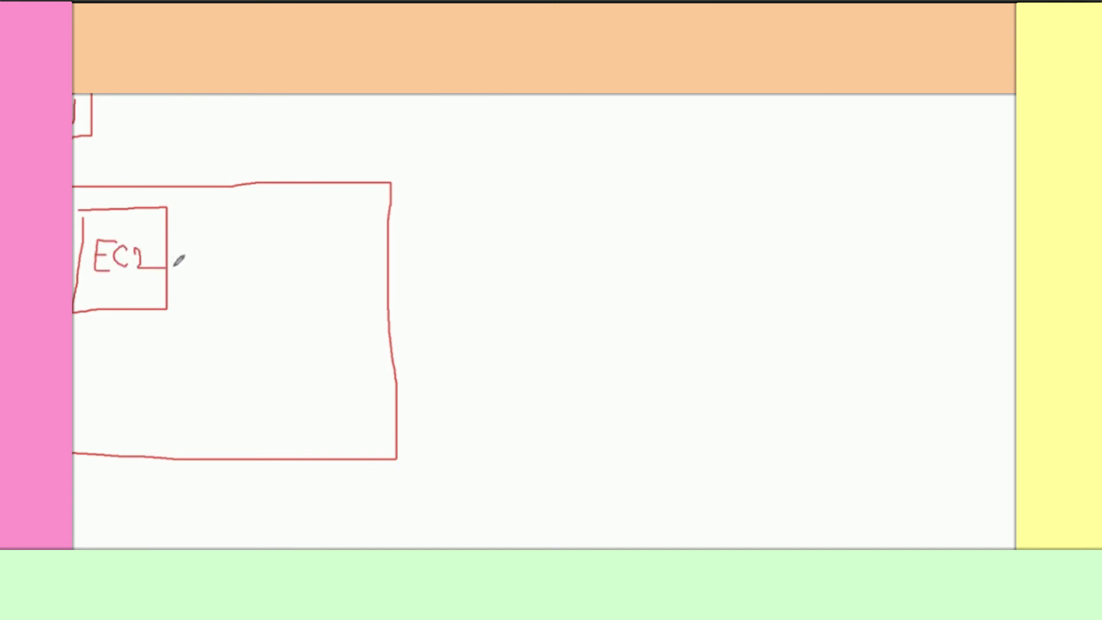
Add an inner box labelled "RDS" beside the EC2 box and another inner box below EC2.
{"action": "mouse_move", "coordinate": [202, 222]}
{"action": "left_mouse_down"}
{"action": "mouse_move", "coordinate": [199, 313]}
{"action": "mouse_move", "coordinate": [302, 222]}
{"action": "mouse_move", "coordinate": [202, 217]}
{"action": "mouse_move", "coordinate": [211, 268]}
{"action": "mouse_move", "coordinate": [213, 259]}
{"action": "mouse_move", "coordinate": [251, 264]}
{"action": "left_mouse_up"}
{"action": "mouse_move", "coordinate": [245, 246]}
{"action": "left_mouse_down"}
{"action": "mouse_move", "coordinate": [249, 265]}
{"action": "mouse_move", "coordinate": [273, 241]}
{"action": "mouse_move", "coordinate": [267, 266]}
{"action": "left_mouse_up"}
{"action": "mouse_move", "coordinate": [74, 430]}
{"action": "left_mouse_down"}
{"action": "mouse_move", "coordinate": [192, 396]}
{"action": "mouse_move", "coordinate": [81, 325]}
{"action": "left_mouse_up"}
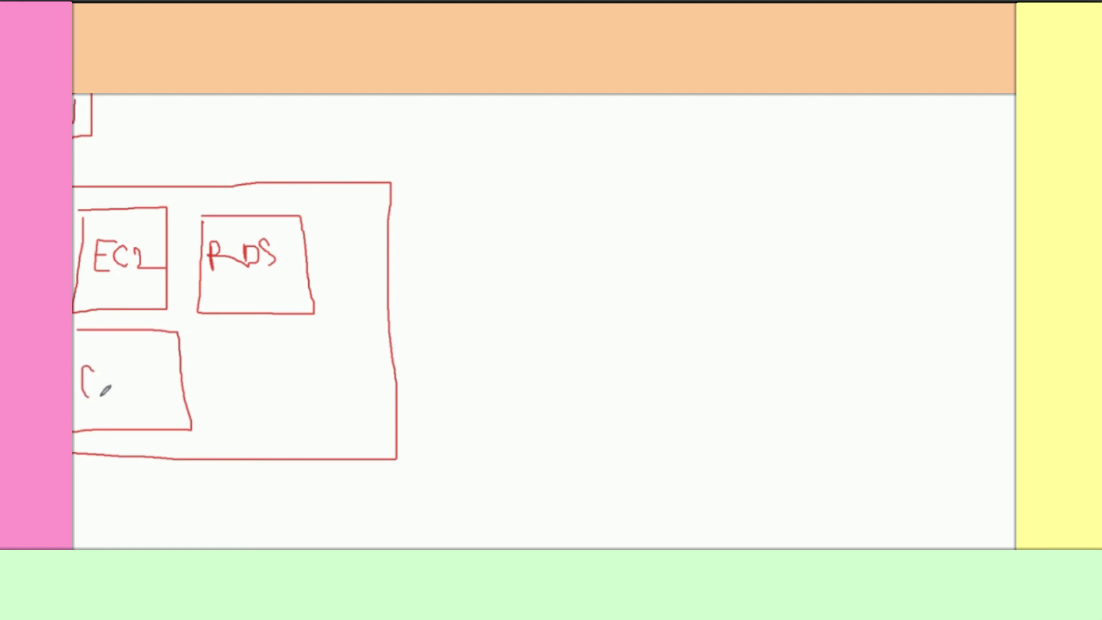